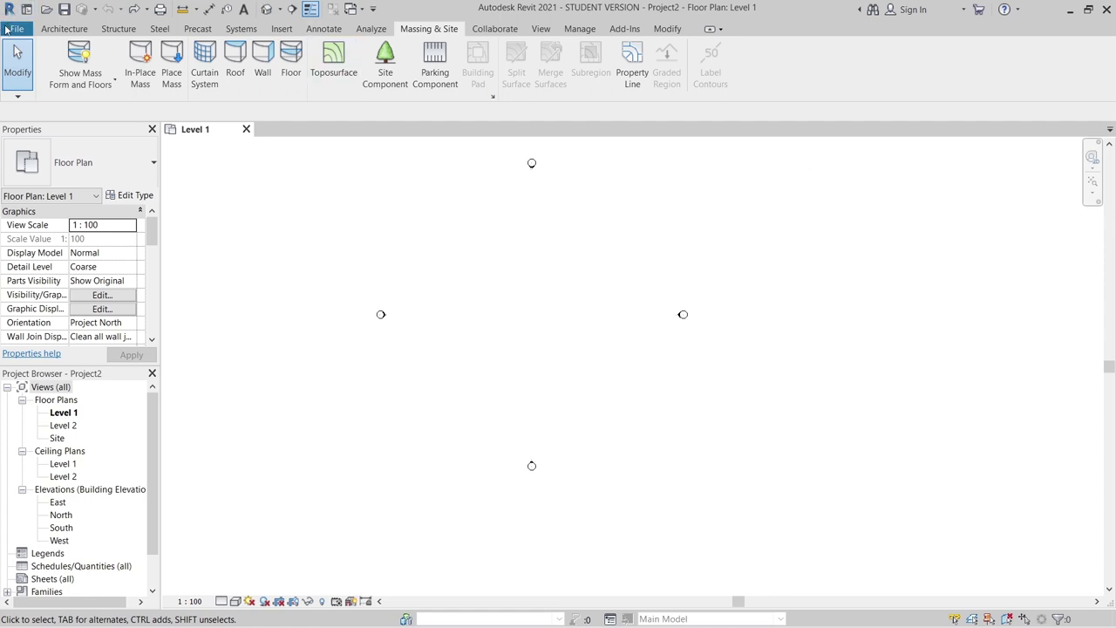
Create a new conceptual mass family from the English Metric Mass.rft template.
{"action": "left_click", "coordinate": [6, 29]}
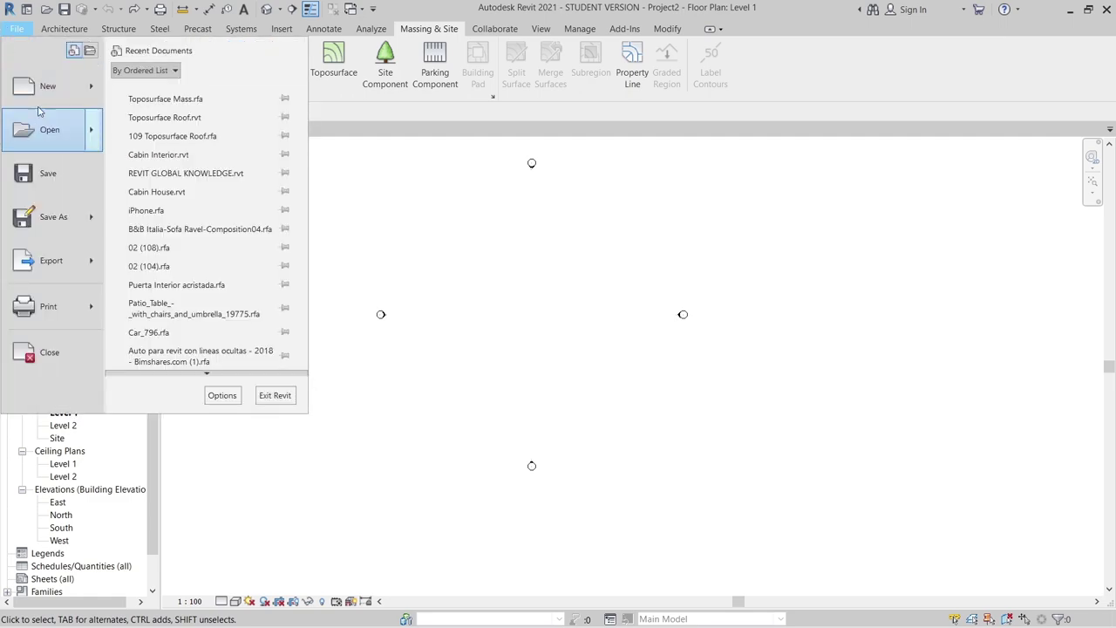
{"action": "mouse_move", "coordinate": [38, 103]}
{"action": "left_click", "coordinate": [166, 132]}
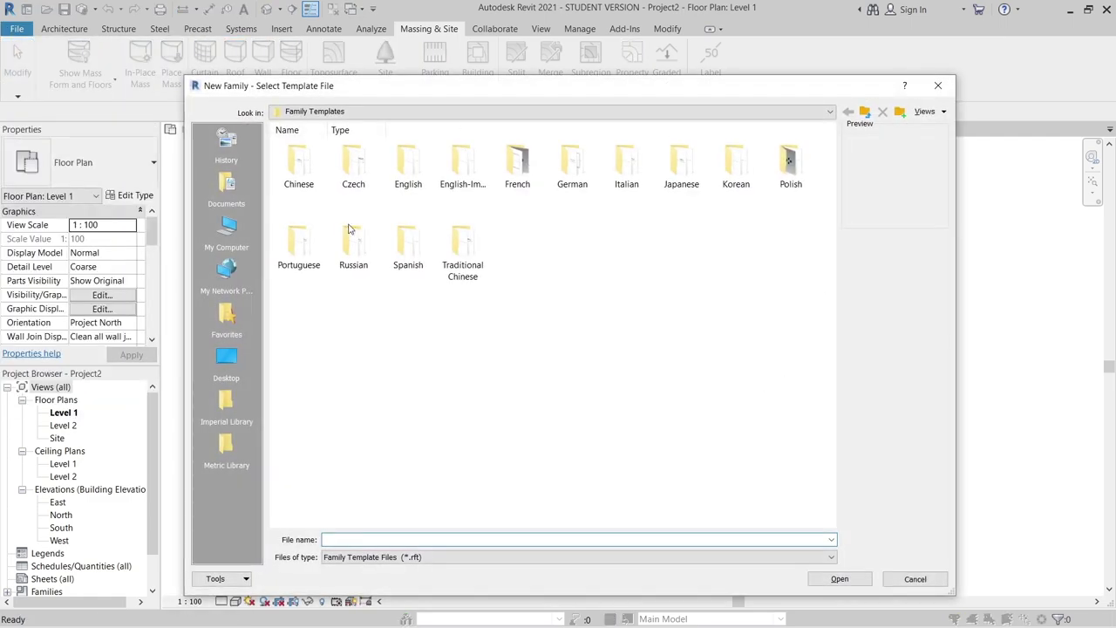
{"action": "double_click", "coordinate": [406, 163]}
{"action": "double_click", "coordinate": [361, 187]}
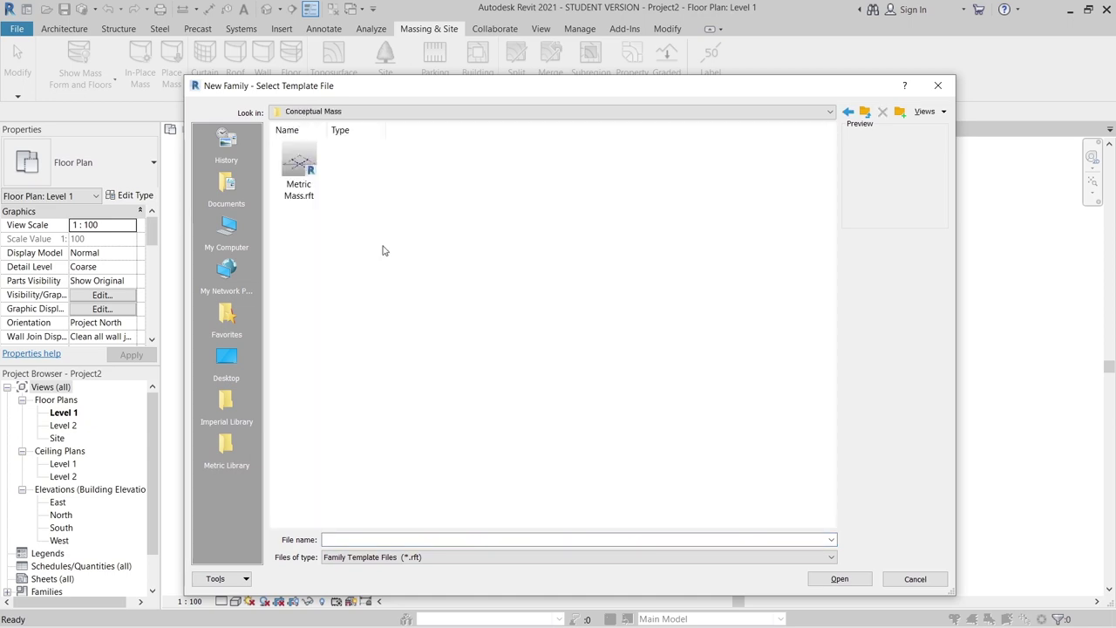
{"action": "left_click", "coordinate": [300, 183]}
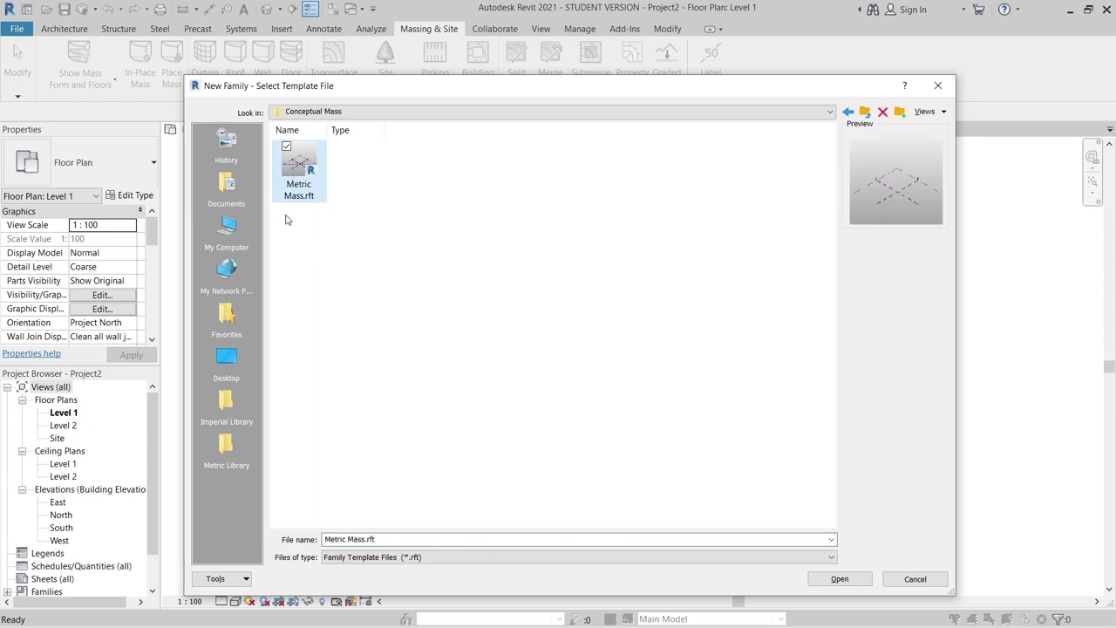
{"action": "left_click", "coordinate": [839, 578]}
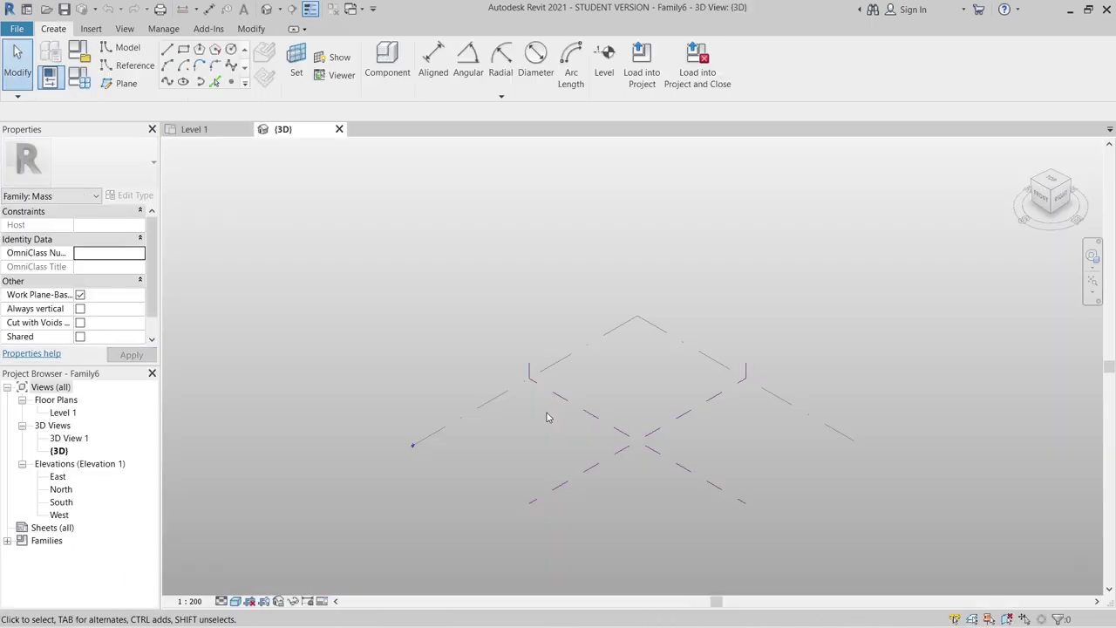
{"action": "middle_click_drag", "start_coordinate": [634, 430], "coordinate": [550, 374]}
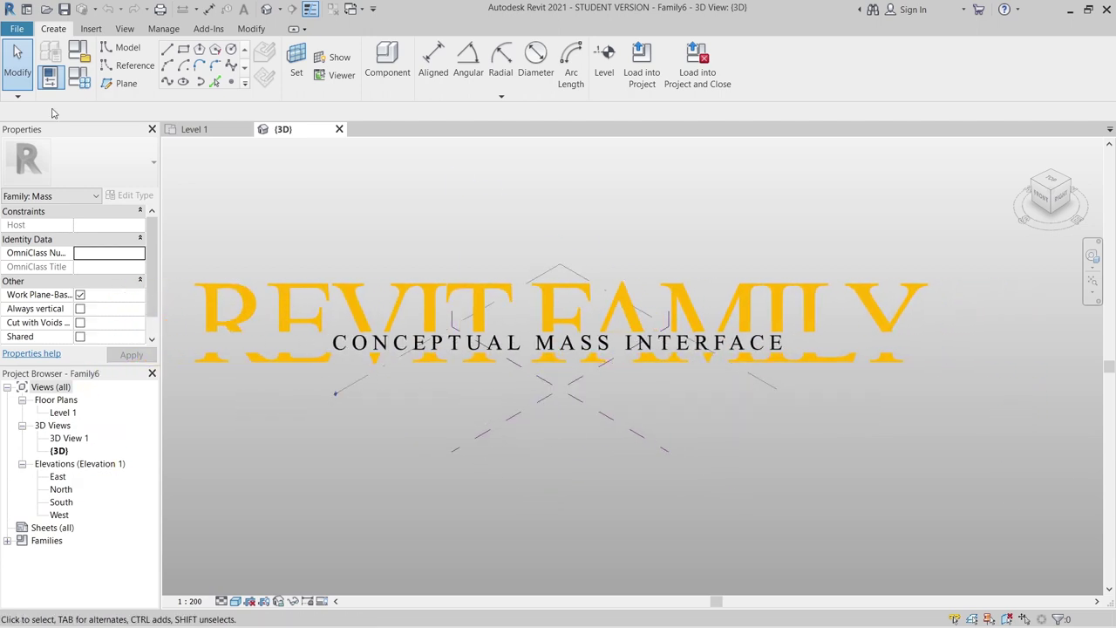
Save the family to the Desktop as Toposurface Mass.rfa.
{"action": "left_click", "coordinate": [16, 28]}
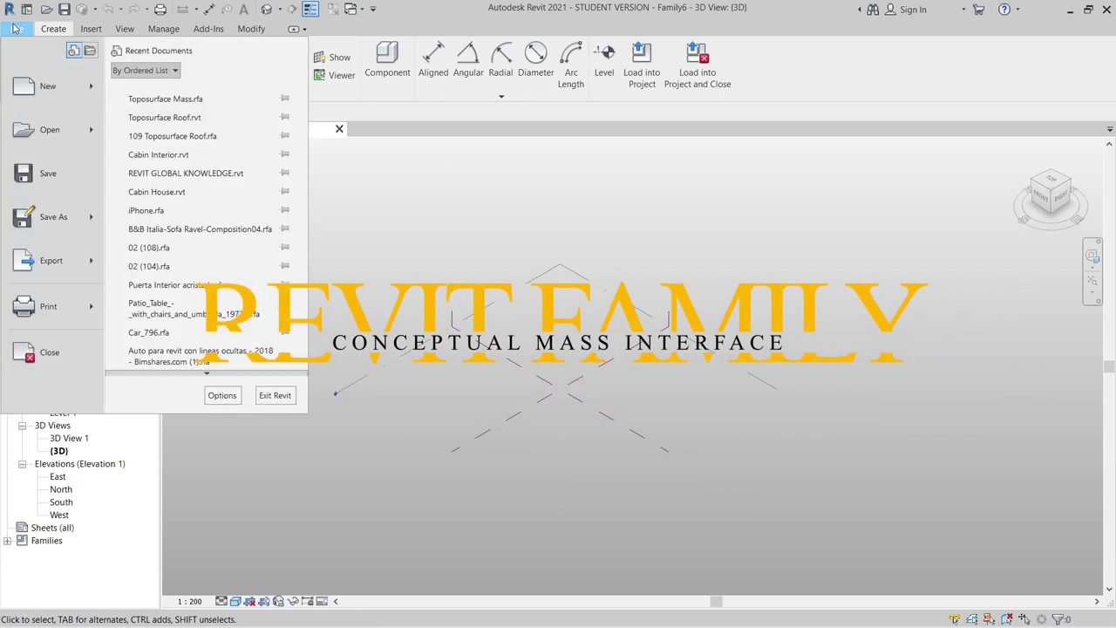
{"action": "left_click", "coordinate": [48, 173]}
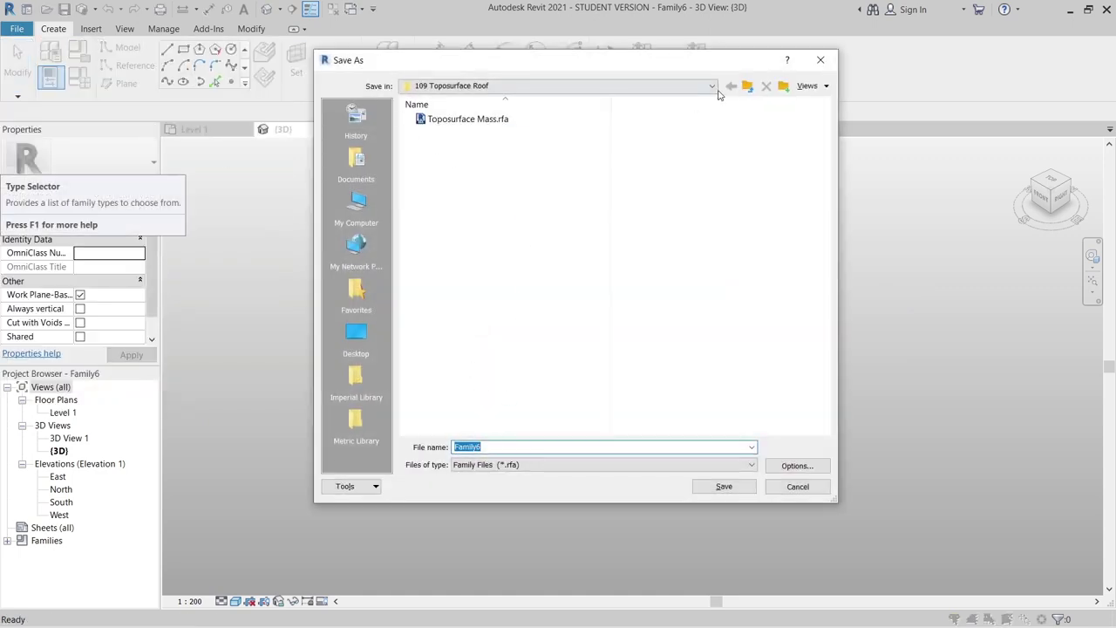
{"action": "left_click", "coordinate": [650, 86]}
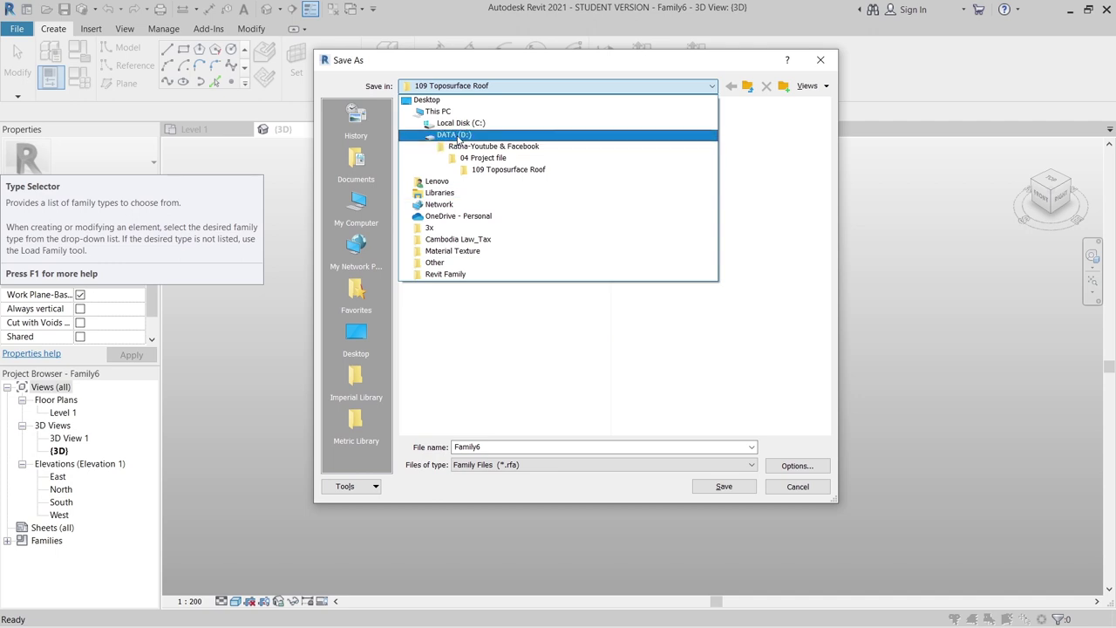
{"action": "left_click", "coordinate": [458, 136]}
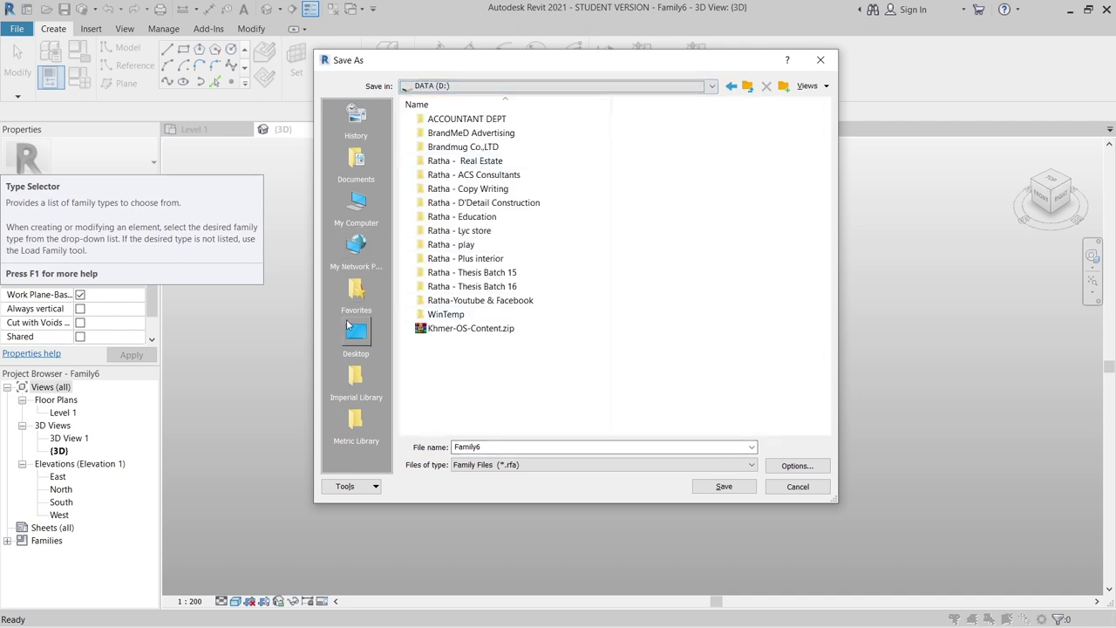
{"action": "left_click", "coordinate": [348, 330]}
{"action": "double_click", "coordinate": [495, 446]}
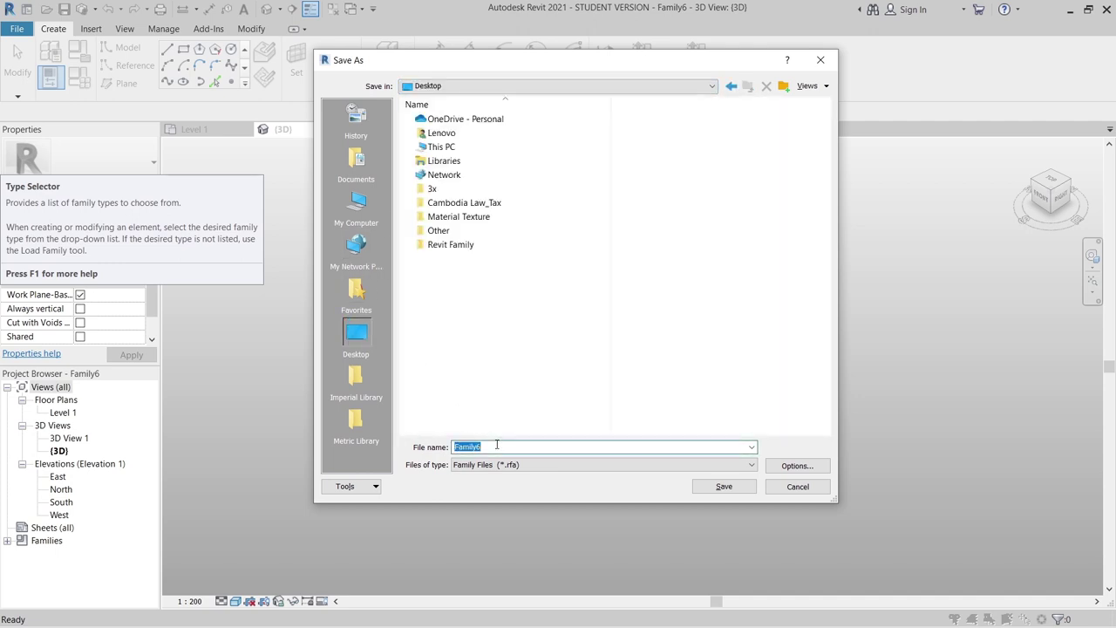
{"action": "type", "text": "Toposurface Mass.rfa"}
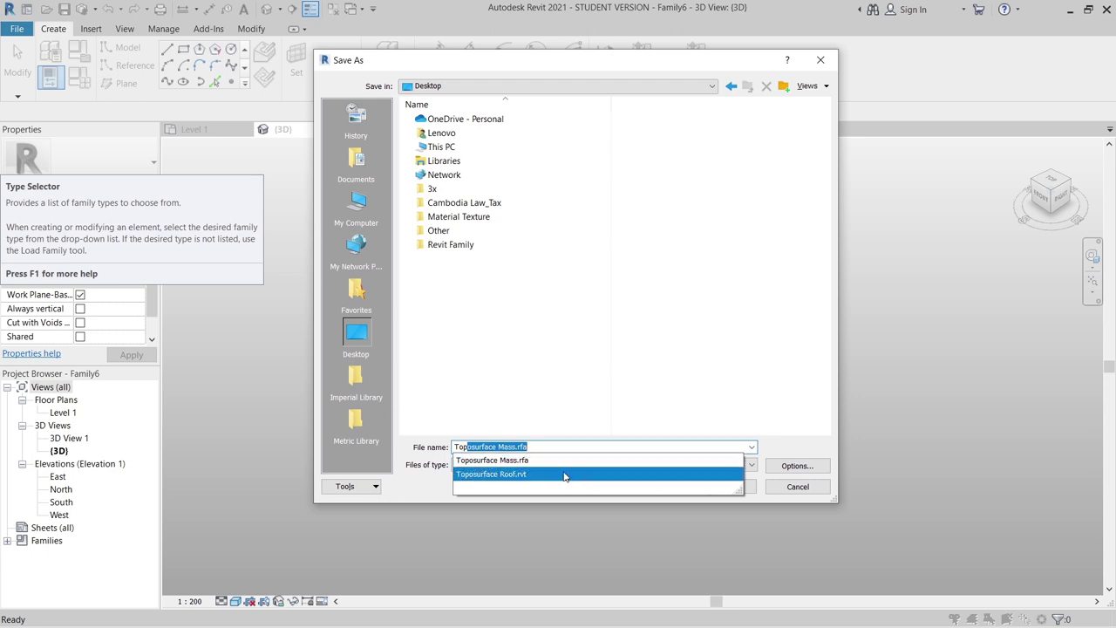
{"action": "left_click", "coordinate": [592, 461]}
{"action": "left_click", "coordinate": [723, 485]}
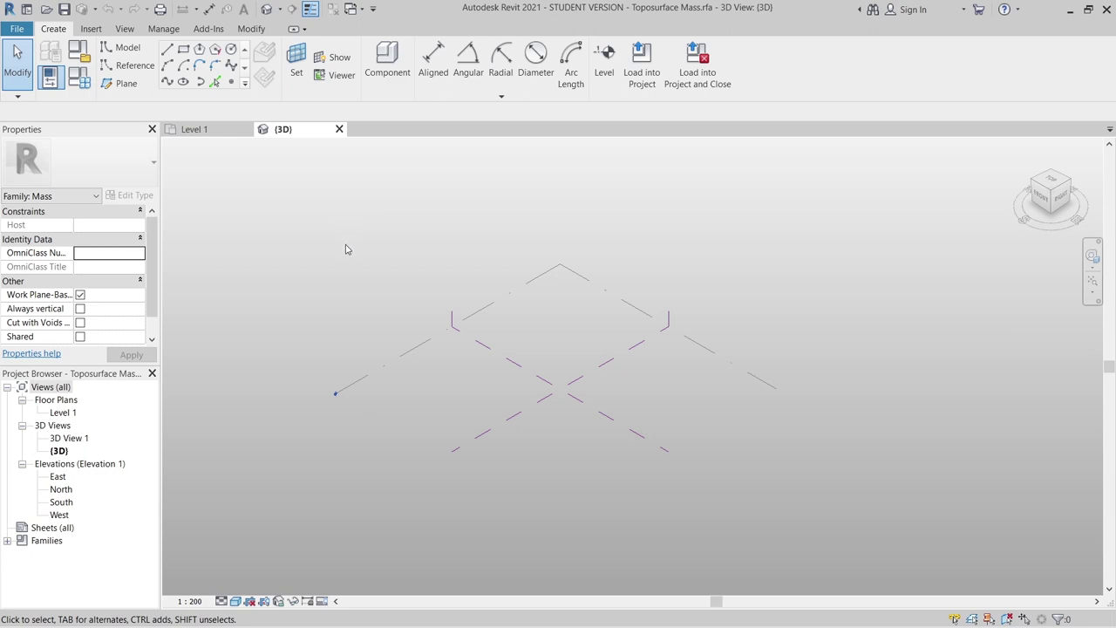
Place a new level 5000 mm above Level 1.
{"action": "key", "text": "l"}
{"action": "key", "text": "l"}
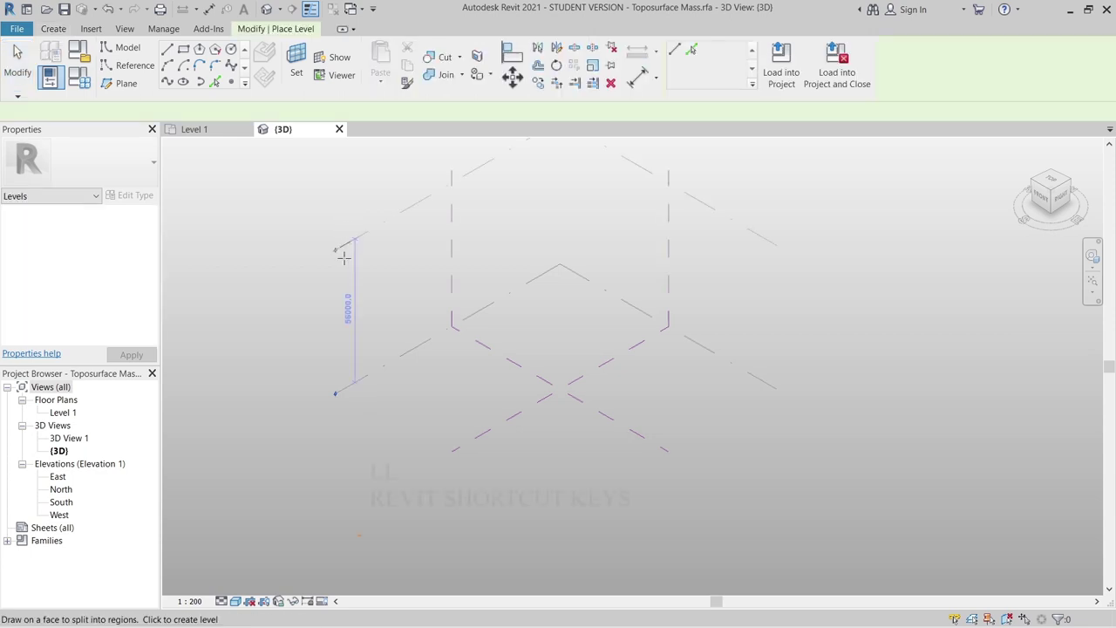
{"action": "scroll", "coordinate": [336, 375], "scroll_direction": "up", "scroll_amount": 5}
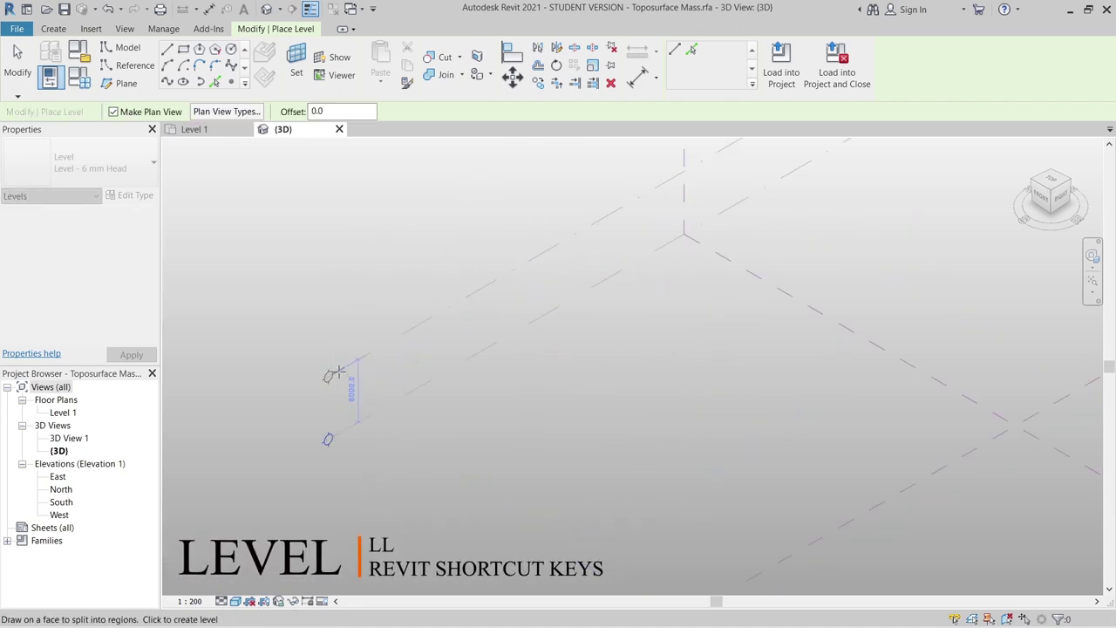
{"action": "left_click", "coordinate": [342, 395]}
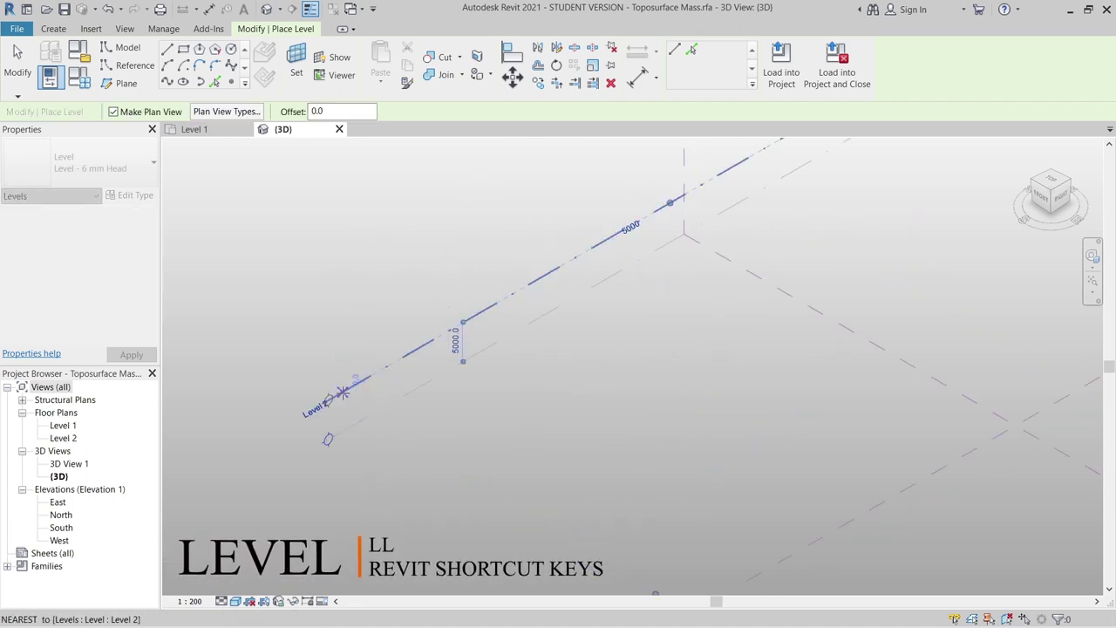
{"action": "key", "text": "Escape"}
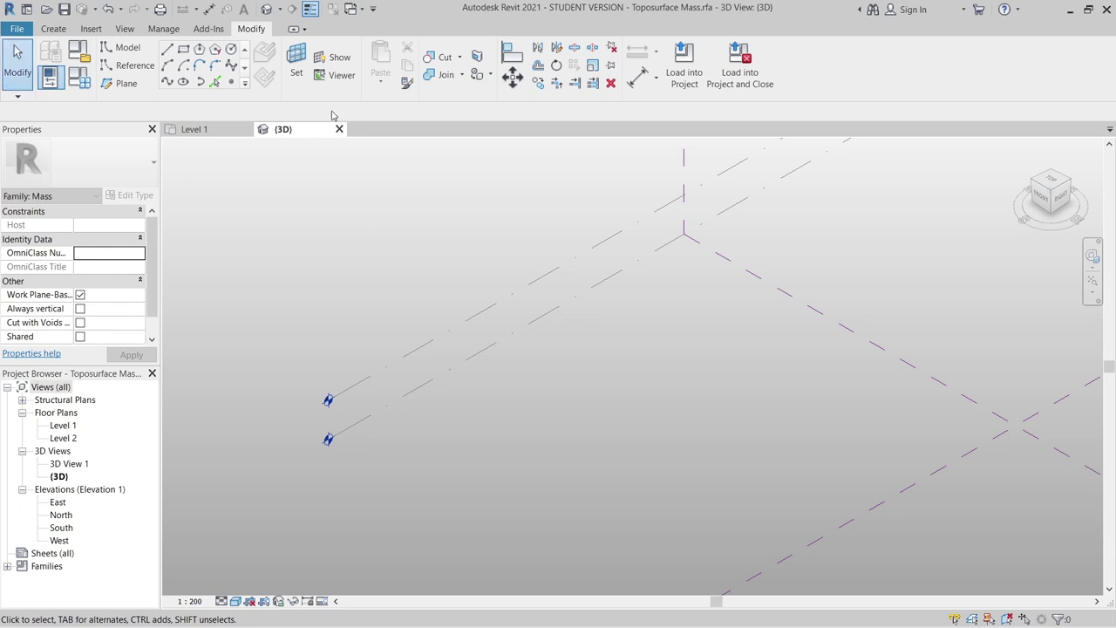
Set the vertical reference plane running left to right as the work plane and face the 3D view to the front.
{"action": "left_click", "coordinate": [296, 65]}
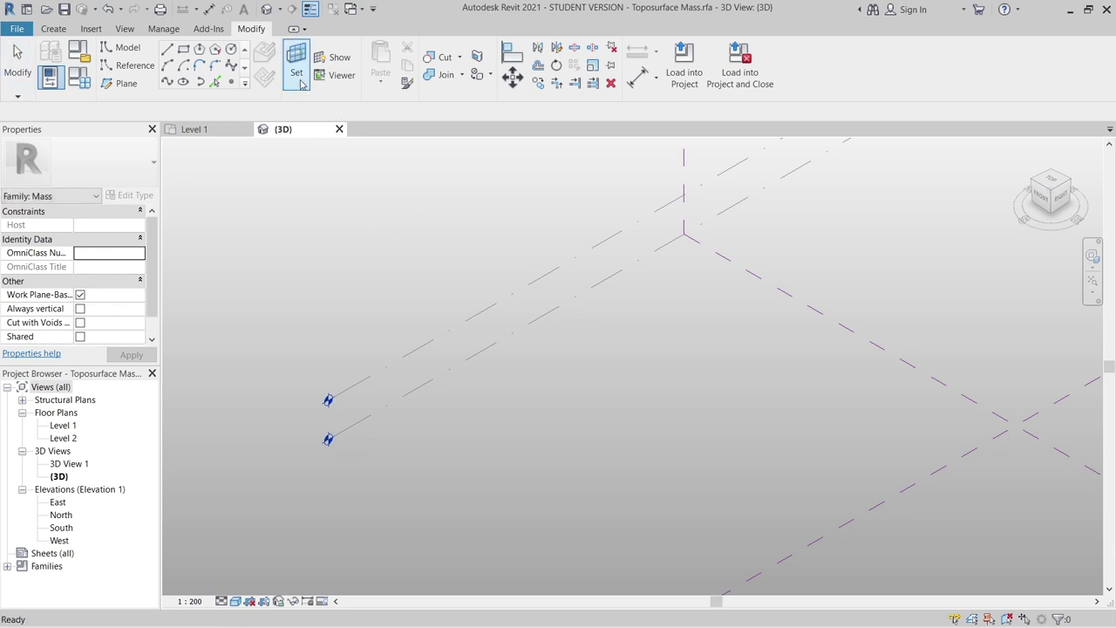
{"action": "left_click", "coordinate": [741, 274]}
{"action": "left_click", "coordinate": [1042, 200]}
{"action": "scroll", "coordinate": [514, 465], "scroll_direction": "up", "scroll_amount": 2}
{"action": "middle_click_drag", "start_coordinate": [515, 464], "coordinate": [588, 383]}
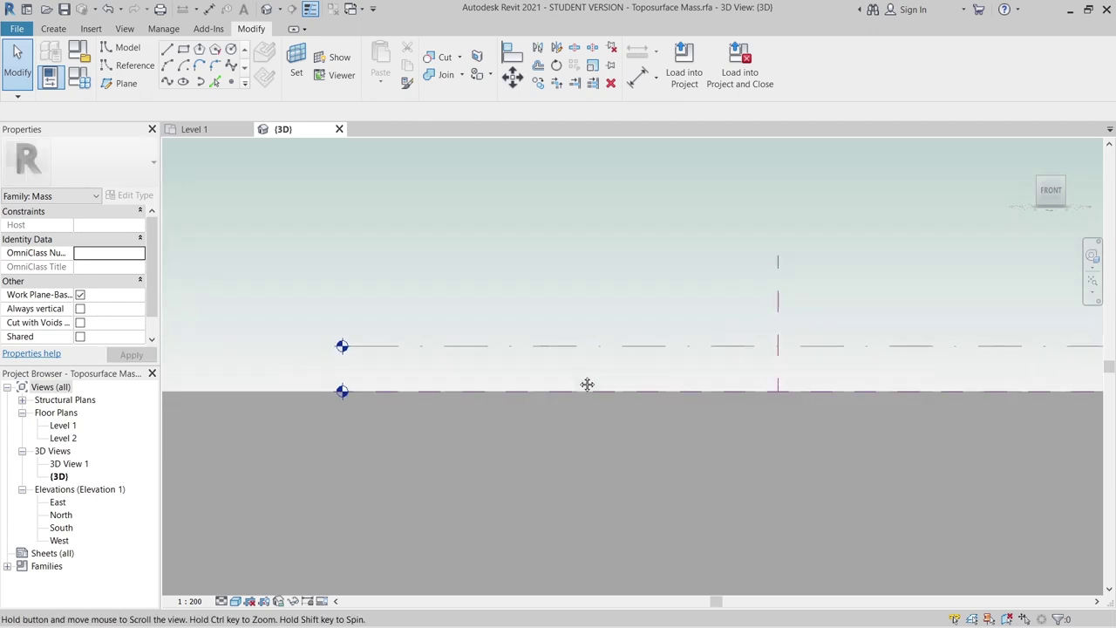
Draw a wavy seven-point spline from Level 1 to the vertical reference plane, with its crest points on Level 2 and troughs between the levels.
{"action": "left_click", "coordinate": [166, 84]}
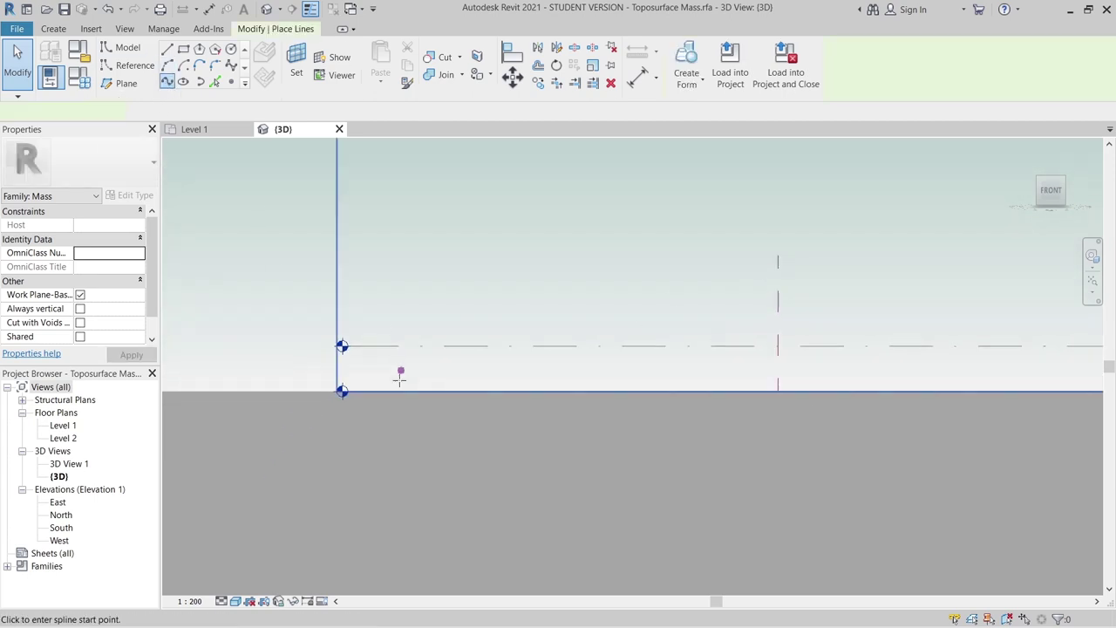
{"action": "scroll", "coordinate": [392, 381], "scroll_direction": "up", "scroll_amount": 2}
{"action": "left_click", "coordinate": [342, 402]}
{"action": "left_click", "coordinate": [459, 311]}
{"action": "left_click", "coordinate": [633, 355]}
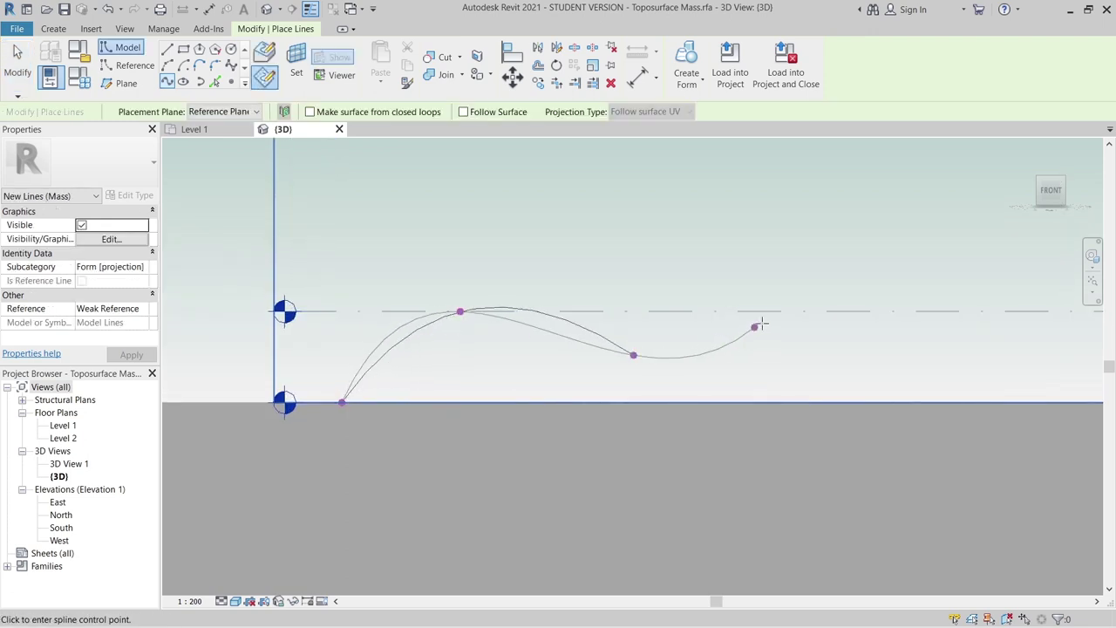
{"action": "left_click", "coordinate": [789, 311]}
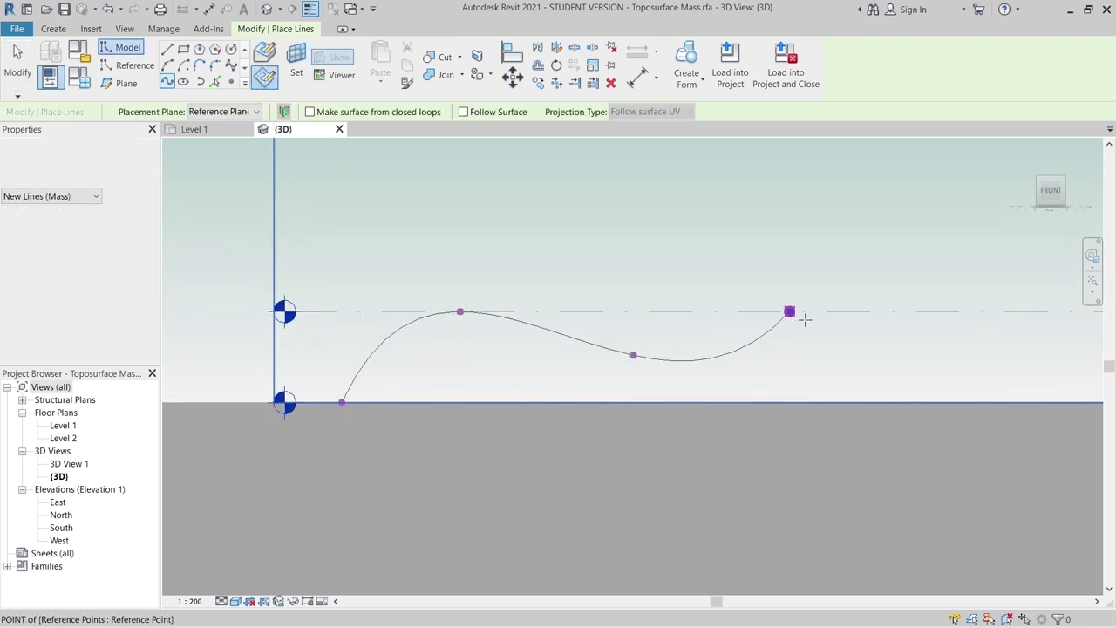
{"action": "double_click", "coordinate": [973, 354]}
{"action": "scroll", "coordinate": [974, 354], "scroll_direction": "down", "scroll_amount": 2}
{"action": "middle_click_drag", "start_coordinate": [974, 354], "coordinate": [608, 382]}
{"action": "left_click", "coordinate": [618, 350]}
{"action": "left_click", "coordinate": [678, 367]}
{"action": "key", "text": "Escape"}
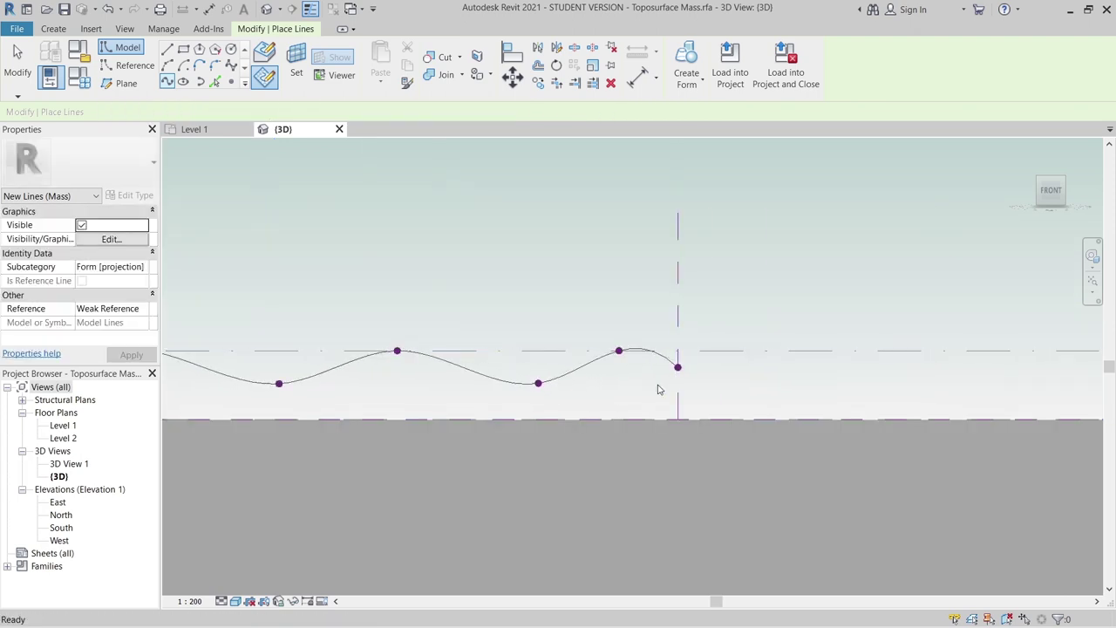
{"action": "key", "text": "Escape"}
Raise the spline's first crest point slightly above Level 2.
{"action": "scroll", "coordinate": [584, 398], "scroll_direction": "down", "scroll_amount": 2}
{"action": "scroll", "coordinate": [507, 423], "scroll_direction": "up", "scroll_amount": 4}
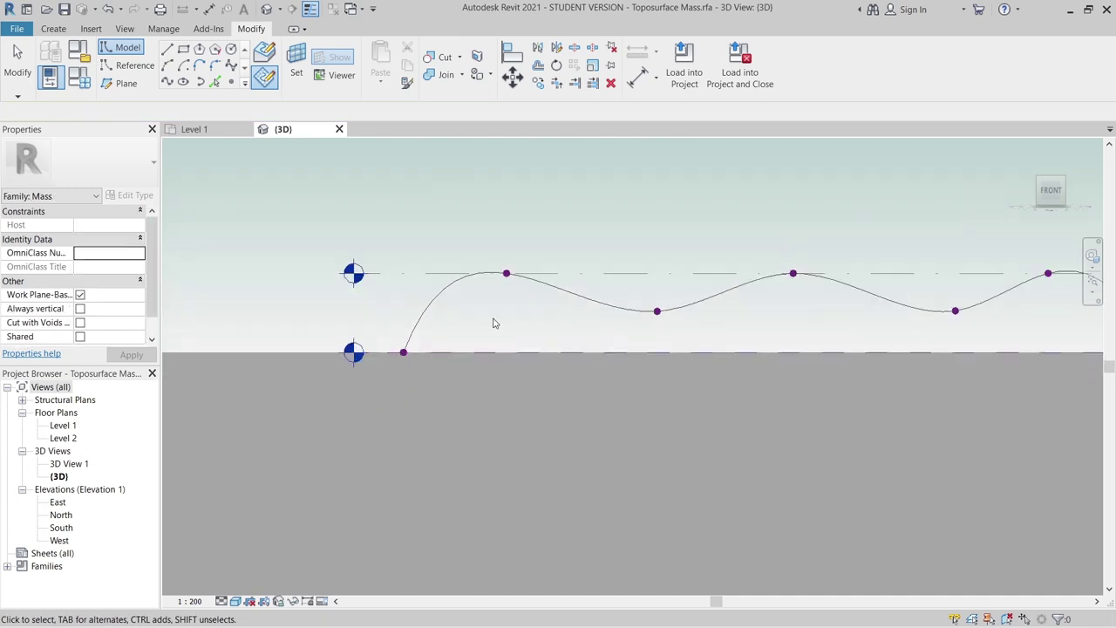
{"action": "left_click", "coordinate": [506, 273]}
{"action": "scroll", "coordinate": [508, 275], "scroll_direction": "up", "scroll_amount": 1}
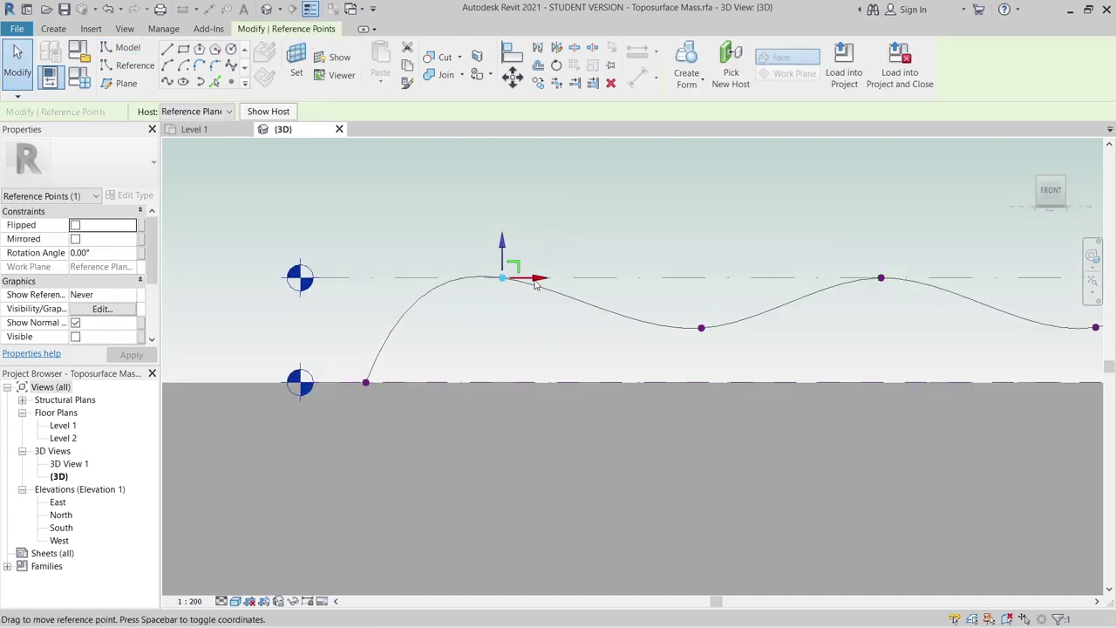
{"action": "mouse_move", "coordinate": [540, 279]}
{"action": "left_mouse_down"}
{"action": "mouse_move", "coordinate": [579, 279]}
{"action": "mouse_move", "coordinate": [464, 281]}
{"action": "mouse_move", "coordinate": [641, 280]}
{"action": "mouse_move", "coordinate": [441, 299]}
{"action": "mouse_move", "coordinate": [514, 305]}
{"action": "mouse_move", "coordinate": [613, 279]}
{"action": "mouse_move", "coordinate": [538, 291]}
{"action": "left_mouse_up"}
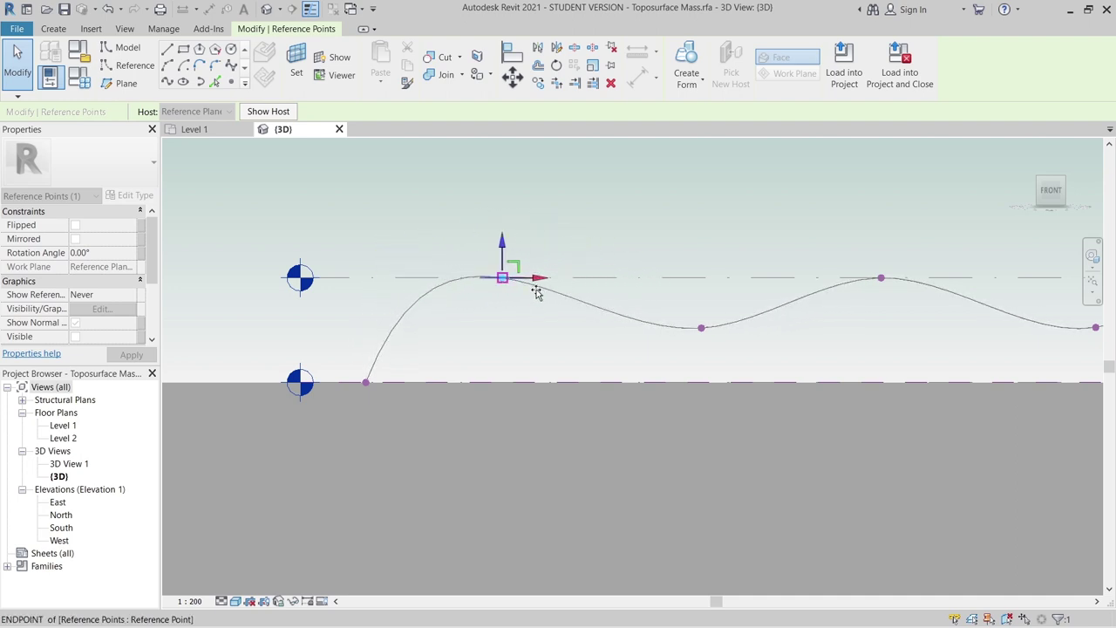
{"action": "mouse_move", "coordinate": [501, 240]}
{"action": "left_mouse_down"}
{"action": "mouse_move", "coordinate": [500, 302]}
{"action": "mouse_move", "coordinate": [500, 212]}
{"action": "mouse_move", "coordinate": [505, 348]}
{"action": "mouse_move", "coordinate": [503, 227]}
{"action": "left_mouse_up"}
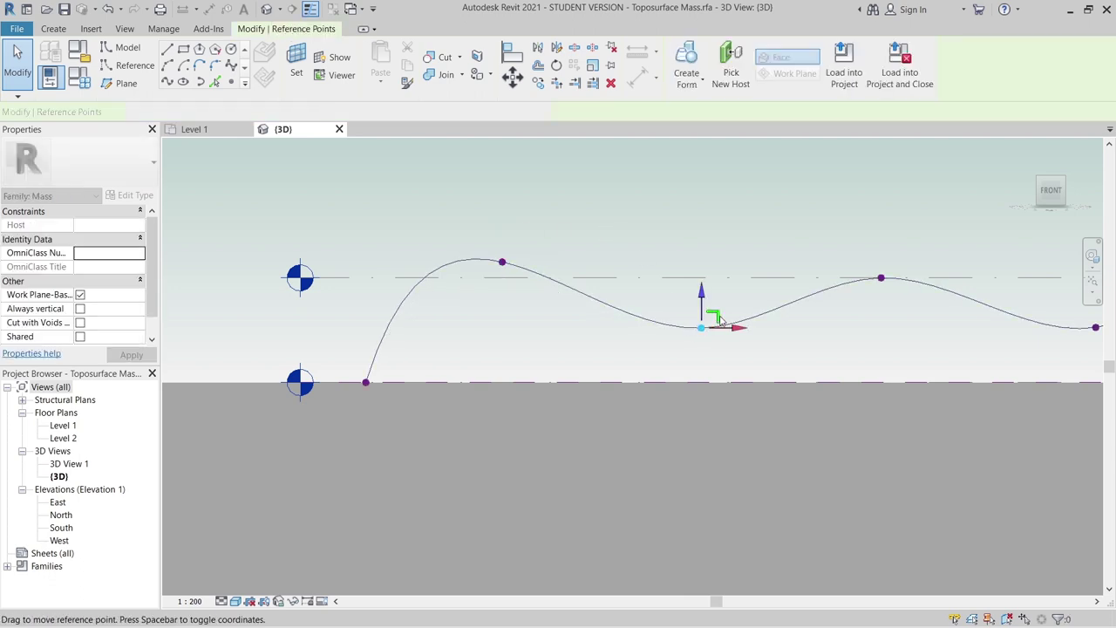
{"action": "left_click", "coordinate": [720, 321]}
{"action": "left_click", "coordinate": [831, 332]}
{"action": "middle_click_drag", "start_coordinate": [832, 331], "coordinate": [603, 351]}
{"action": "scroll", "coordinate": [474, 294], "scroll_direction": "down", "scroll_amount": 2}
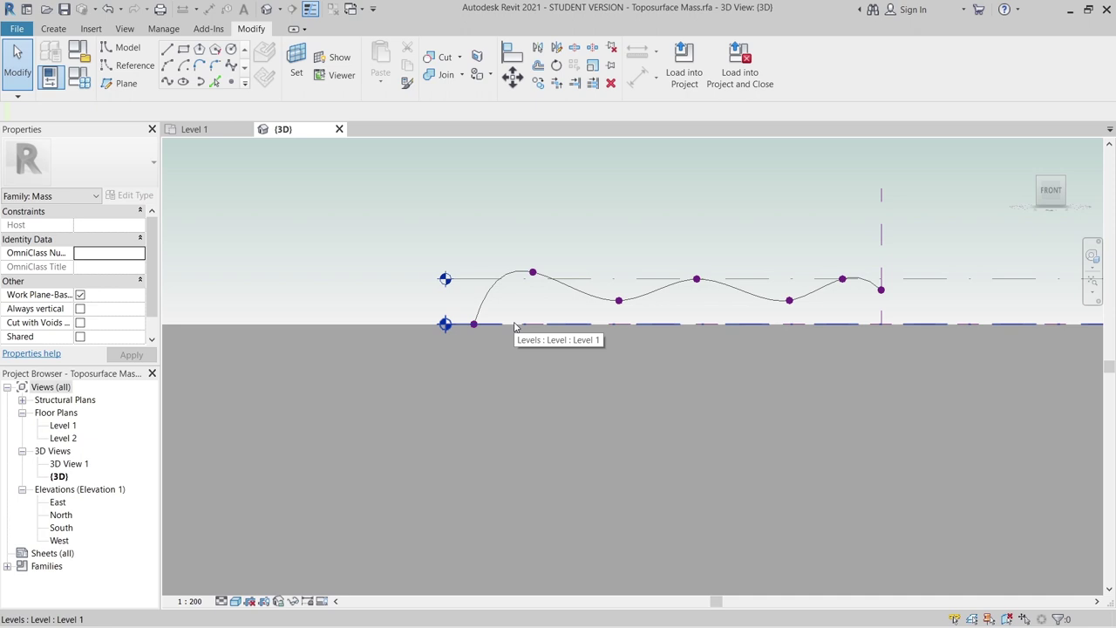
{"action": "middle_click_drag", "start_coordinate": [518, 276], "coordinate": [441, 294]}
{"action": "scroll", "coordinate": [441, 294], "scroll_direction": "up", "scroll_amount": 2}
{"action": "left_click", "coordinate": [167, 83]}
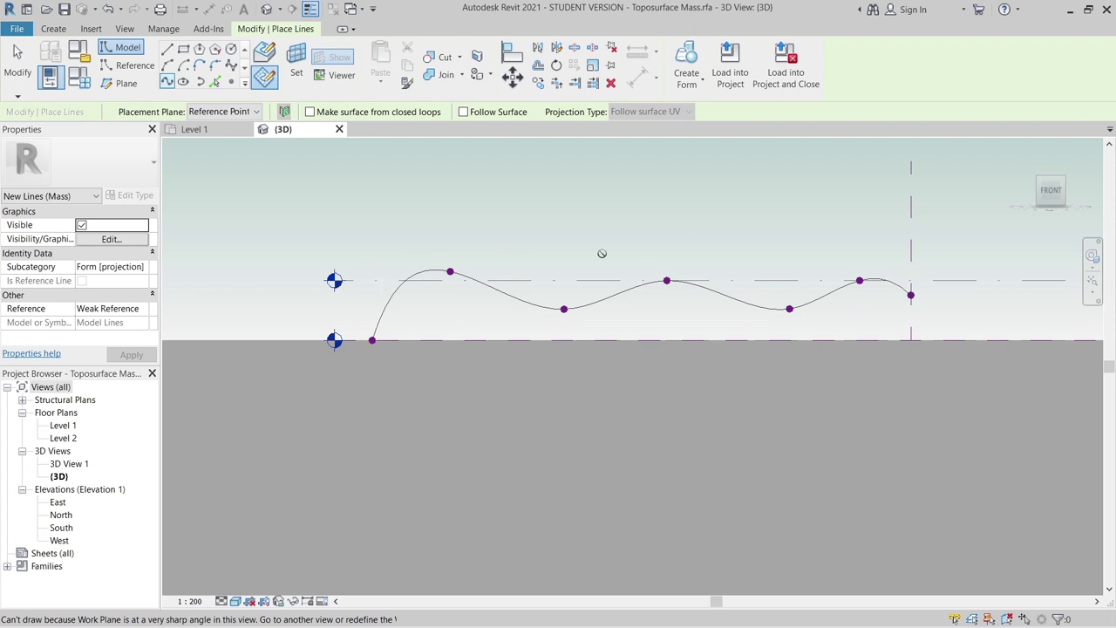
{"action": "key", "text": "Escape"}
{"action": "key", "text": "Escape"}
{"action": "scroll", "coordinate": [645, 406], "scroll_direction": "down", "scroll_amount": 2}
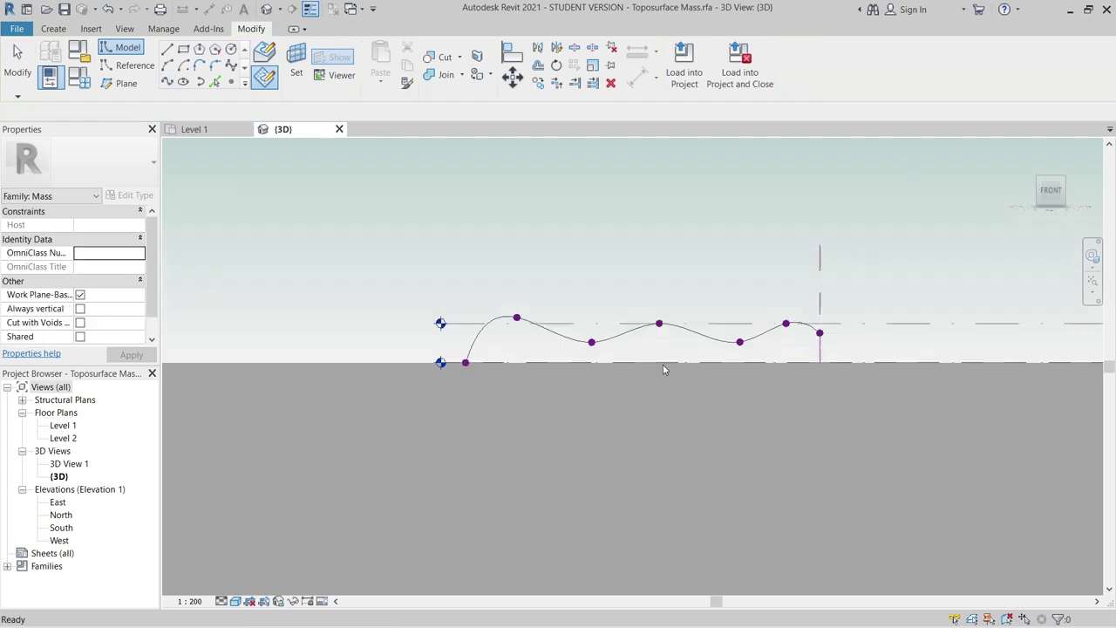
Draw a second, roughly mirrored eight-point wavy spline from Level 2 to the vertical reference plane, with troughs above Level 1 and crests on Level 2.
{"action": "middle_click_drag", "start_coordinate": [692, 328], "coordinate": [714, 428], "text": "shift"}
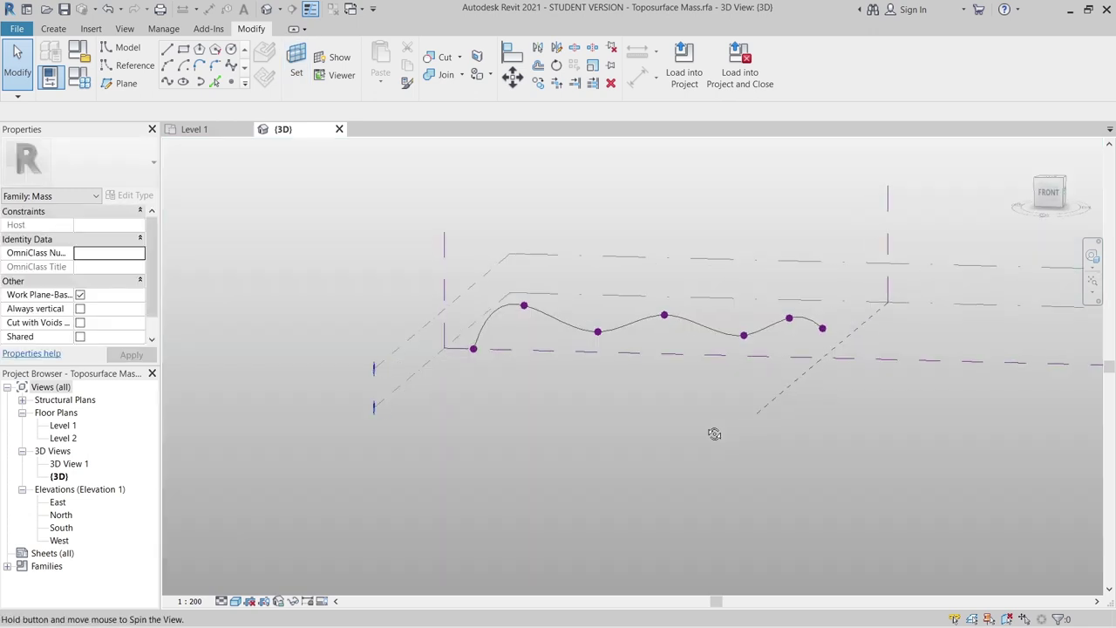
{"action": "left_click", "coordinate": [1048, 199]}
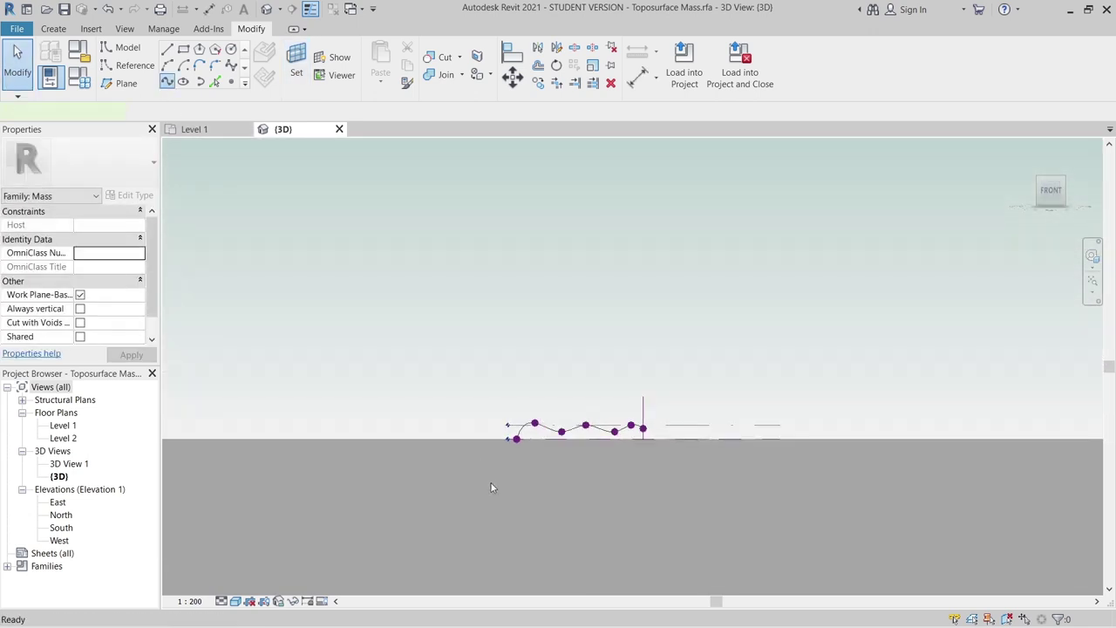
{"action": "key", "text": "l"}
{"action": "key", "text": "i"}
{"action": "scroll", "coordinate": [506, 462], "scroll_direction": "up", "scroll_amount": 8}
{"action": "middle_click_drag", "start_coordinate": [526, 435], "coordinate": [460, 546]}
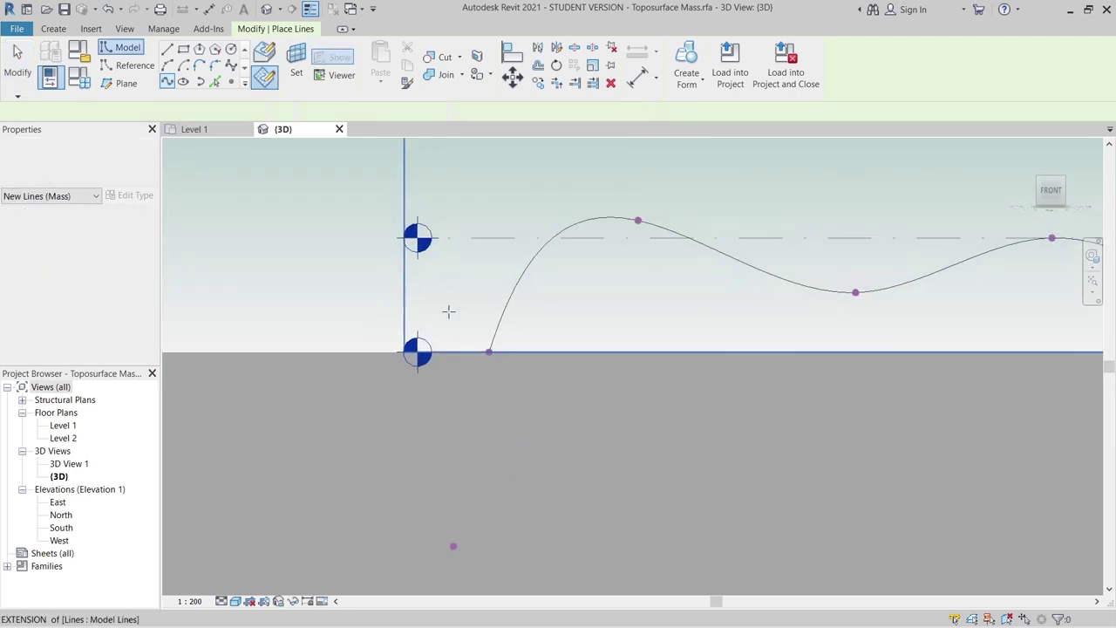
{"action": "left_click", "coordinate": [478, 237]}
{"action": "left_click", "coordinate": [646, 336]}
{"action": "left_click", "coordinate": [786, 237]}
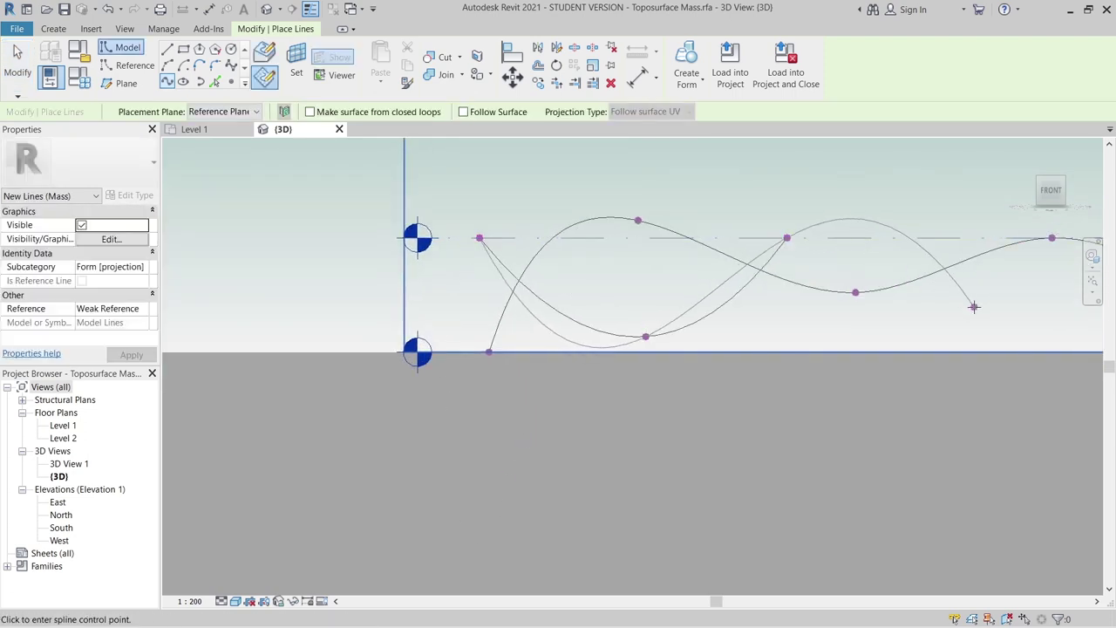
{"action": "left_click", "coordinate": [974, 307]}
{"action": "scroll", "coordinate": [991, 316], "scroll_direction": "down", "scroll_amount": 1}
{"action": "middle_click_drag", "start_coordinate": [991, 317], "coordinate": [643, 391]}
{"action": "left_click", "coordinate": [748, 387]}
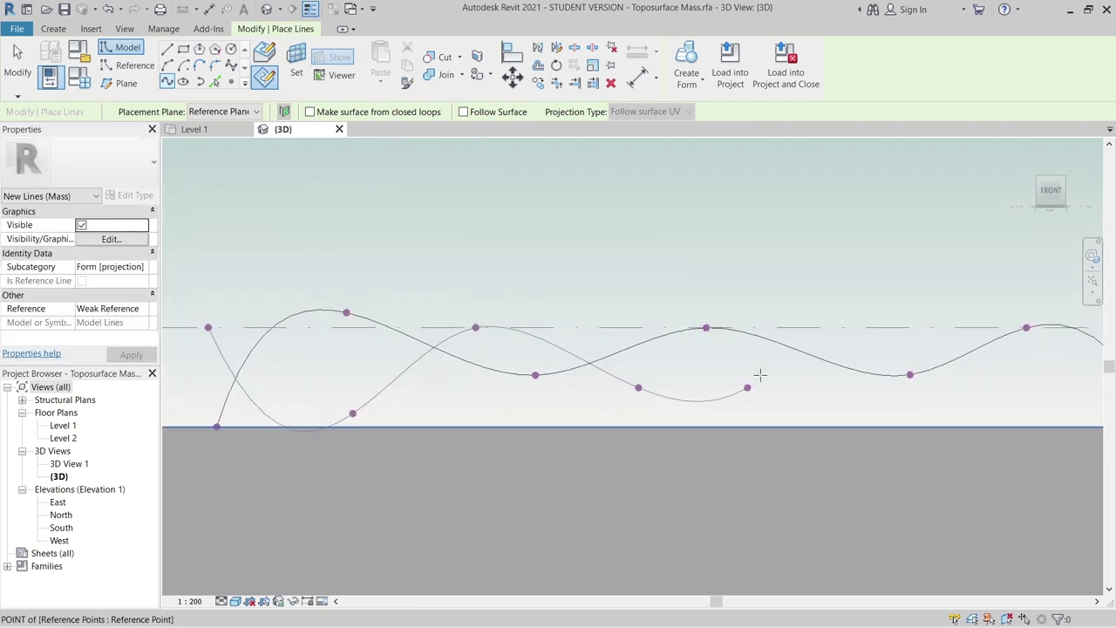
{"action": "left_click", "coordinate": [843, 328]}
{"action": "left_click", "coordinate": [1009, 377]}
{"action": "left_click", "coordinate": [1029, 385]}
{"action": "middle_click_drag", "start_coordinate": [909, 409], "coordinate": [562, 424]}
{"action": "left_click", "coordinate": [765, 367]}
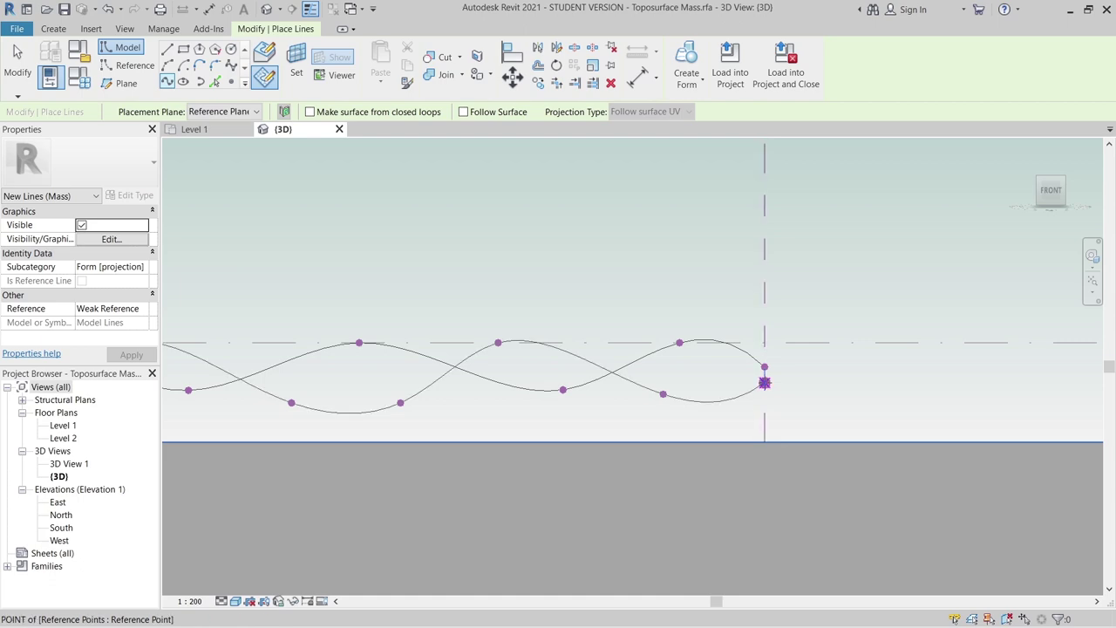
{"action": "key", "text": "Escape"}
{"action": "key", "text": "Escape"}
{"action": "mouse_move", "coordinate": [775, 262]}
{"action": "middle_mouse_down", "text": "shift"}
{"action": "mouse_move", "coordinate": [846, 411]}
{"action": "mouse_move", "coordinate": [806, 407]}
{"action": "mouse_move", "coordinate": [851, 391]}
{"action": "mouse_move", "coordinate": [737, 390]}
{"action": "middle_mouse_up", "text": "shift"}
{"action": "left_click", "coordinate": [744, 380]}
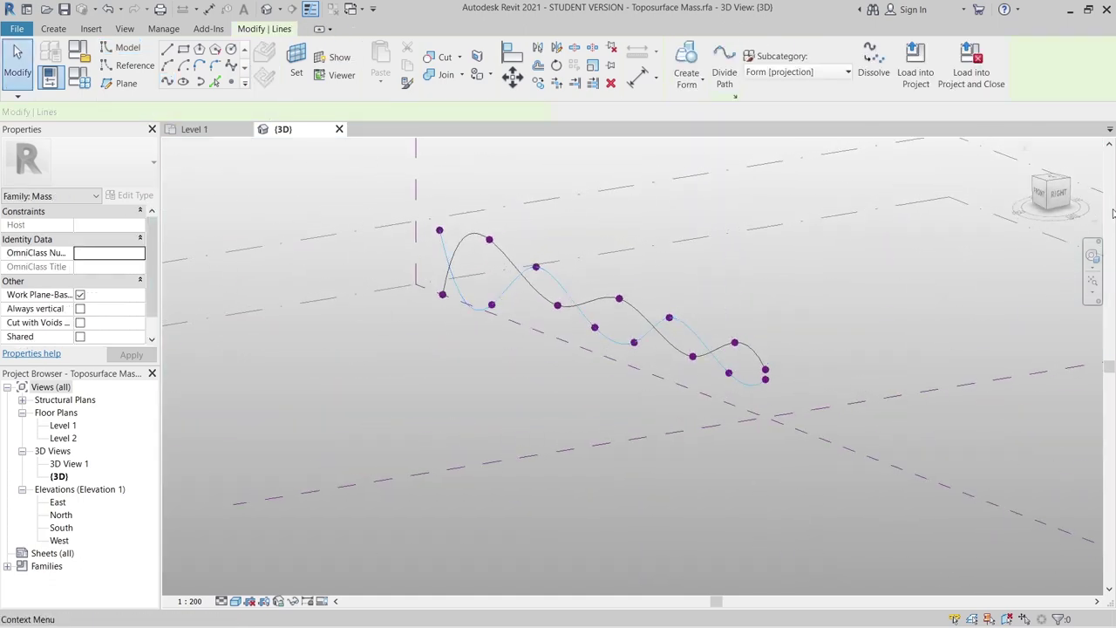
{"action": "left_click", "coordinate": [1060, 193]}
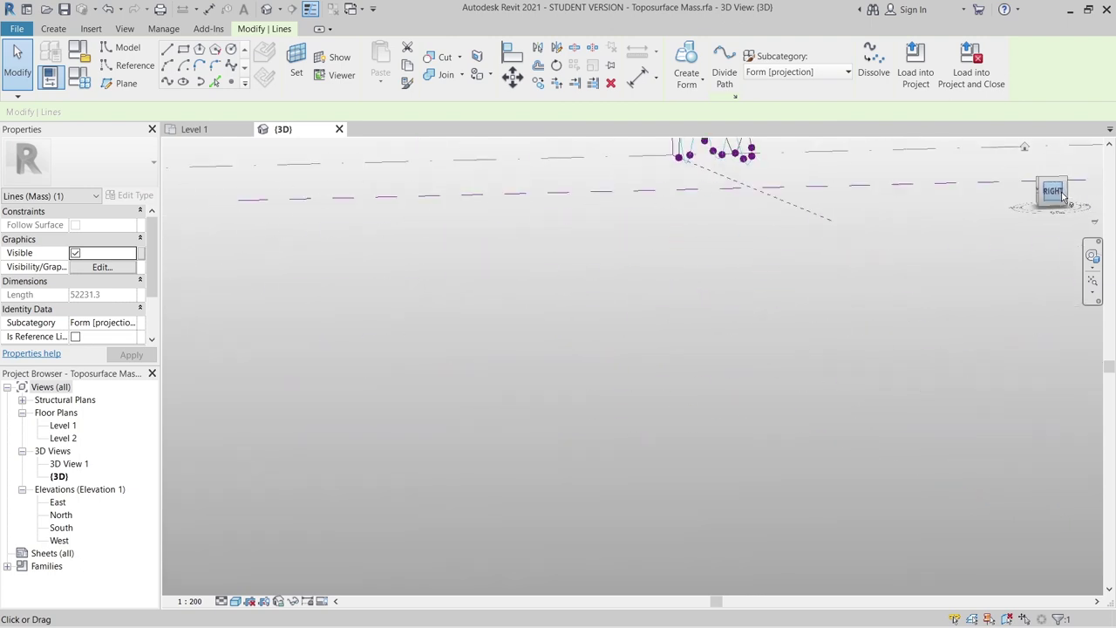
{"action": "key", "text": "m"}
{"action": "key", "text": "v"}
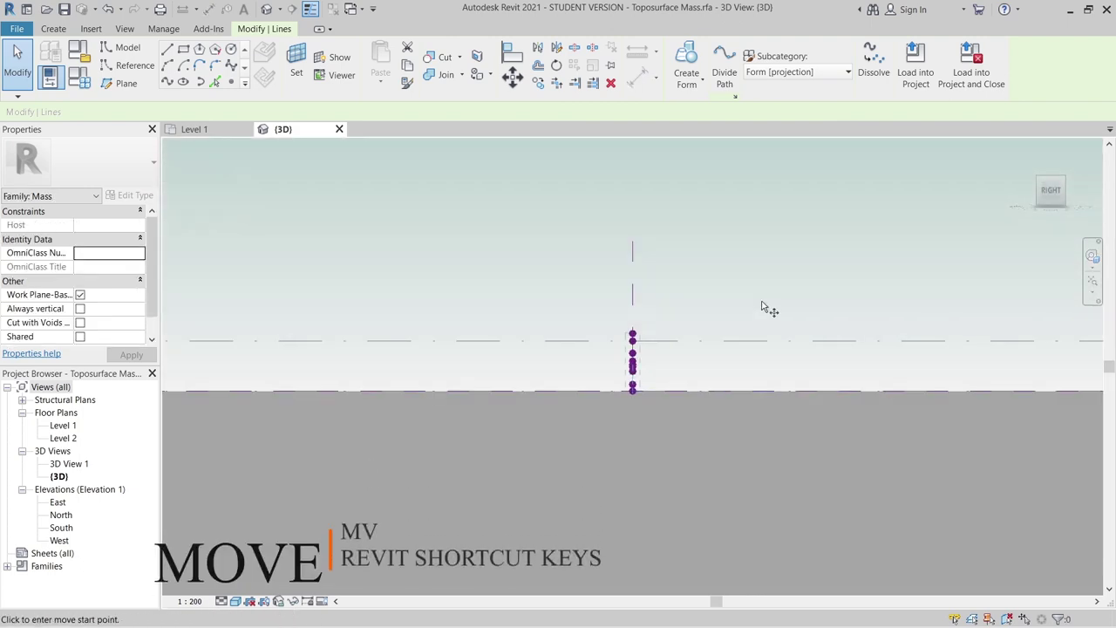
{"action": "middle_click_drag", "start_coordinate": [667, 304], "coordinate": [752, 371], "text": "shift"}
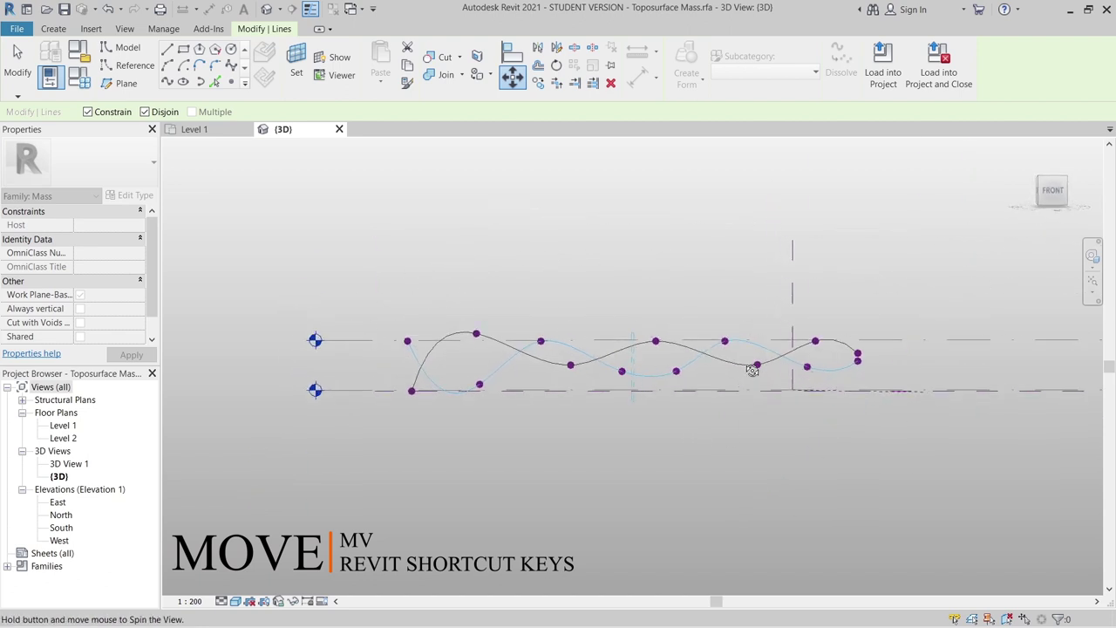
{"action": "key", "text": "Escape"}
{"action": "key", "text": "Escape"}
Raise the second spline's first trough point in the front view to make its dip shallower.
{"action": "left_click", "coordinate": [1052, 192]}
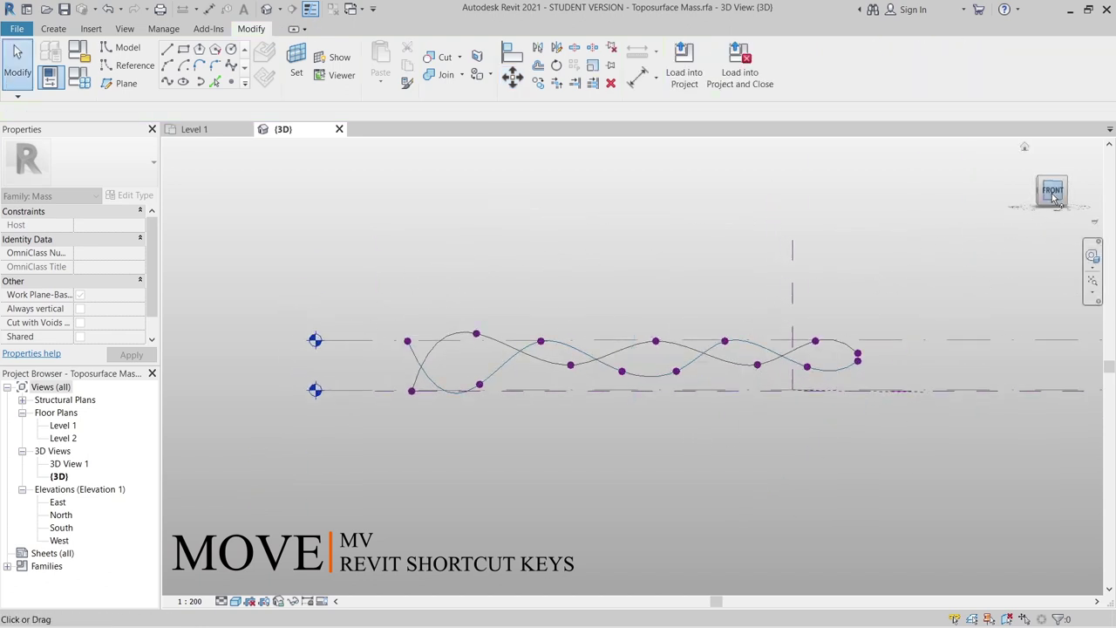
{"action": "scroll", "coordinate": [527, 434], "scroll_direction": "up", "scroll_amount": 5}
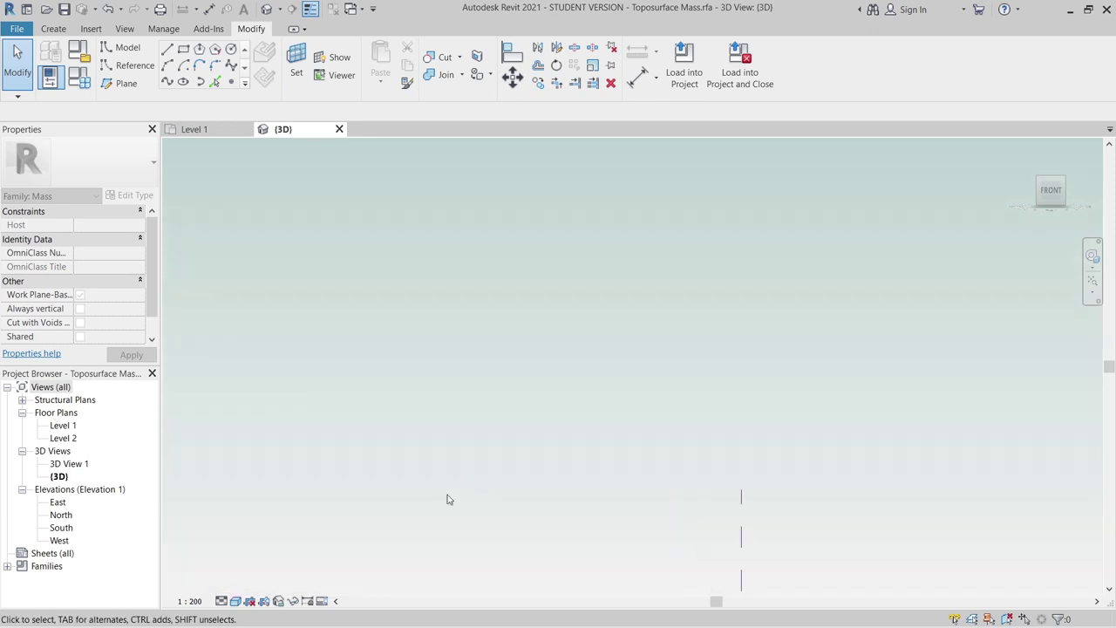
{"action": "scroll", "coordinate": [720, 291], "scroll_direction": "down", "scroll_amount": 2}
{"action": "scroll", "coordinate": [401, 533], "scroll_direction": "up", "scroll_amount": 1}
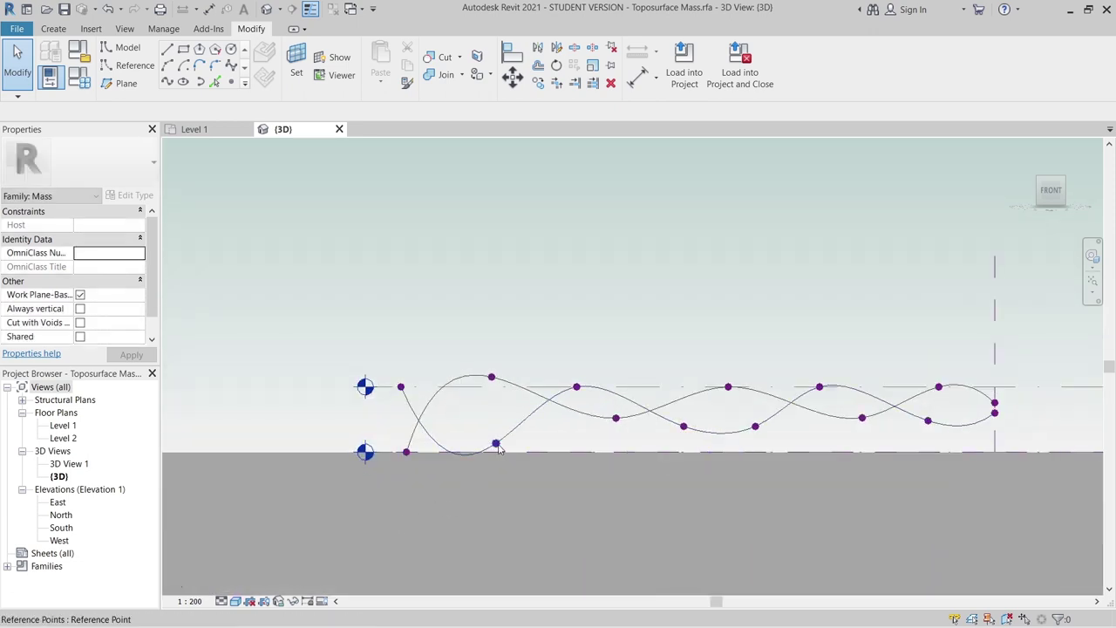
{"action": "scroll", "coordinate": [495, 446], "scroll_direction": "up", "scroll_amount": 1}
{"action": "left_click", "coordinate": [496, 444]}
{"action": "left_click_drag", "start_coordinate": [496, 443], "coordinate": [504, 364]}
{"action": "key", "text": "Escape"}
Move the first spline, the one starting on Level 1, 15 m horizontally toward the back in the right-side view.
{"action": "scroll", "coordinate": [611, 287], "scroll_direction": "down", "scroll_amount": 3}
{"action": "middle_click_drag", "start_coordinate": [653, 277], "coordinate": [831, 318], "text": "shift"}
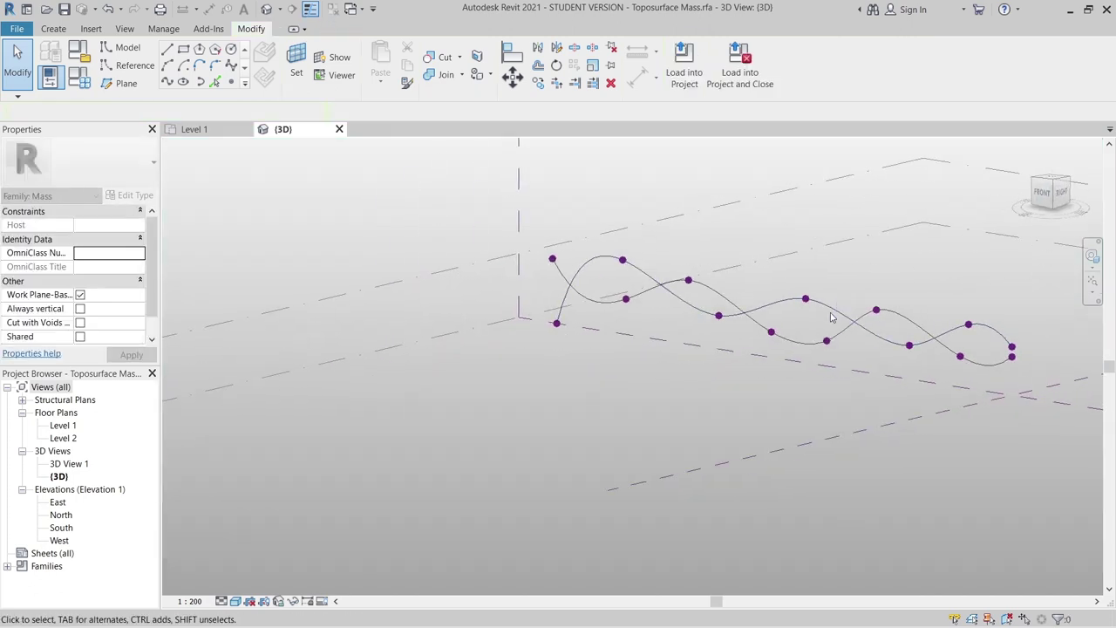
{"action": "left_click", "coordinate": [1062, 196]}
{"action": "key", "text": "m"}
{"action": "key", "text": "v"}
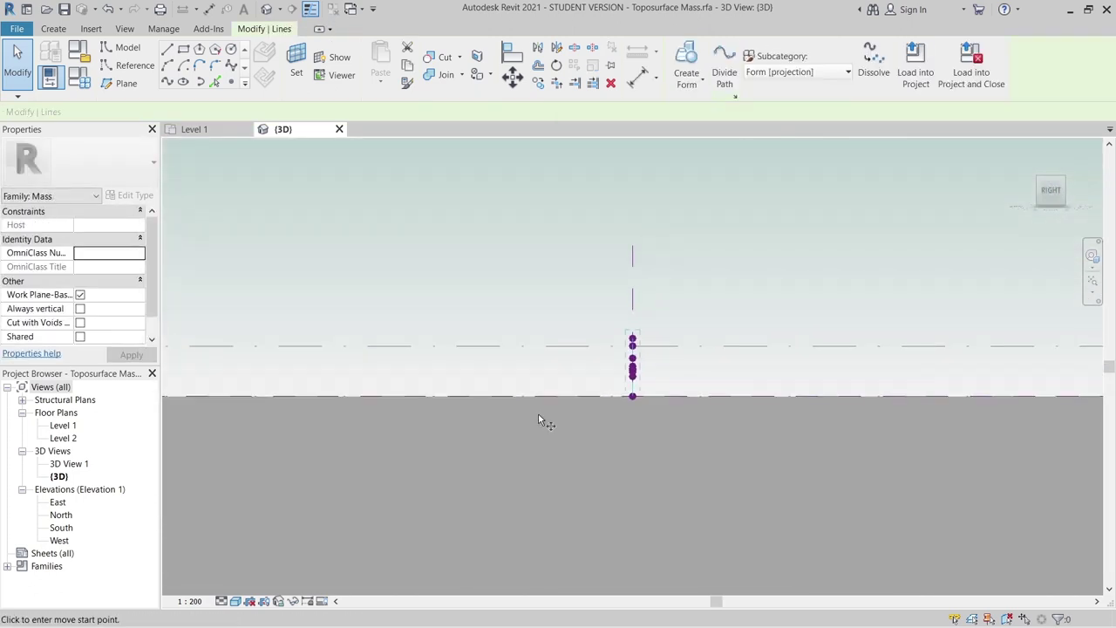
{"action": "left_click", "coordinate": [633, 264]}
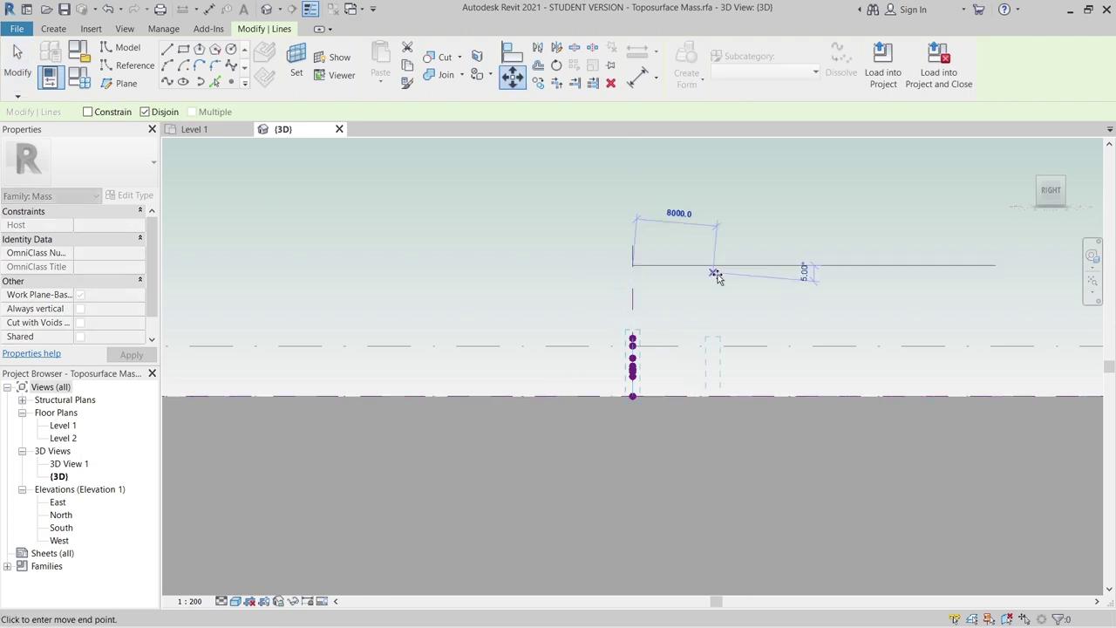
{"action": "type", "text": "15"}
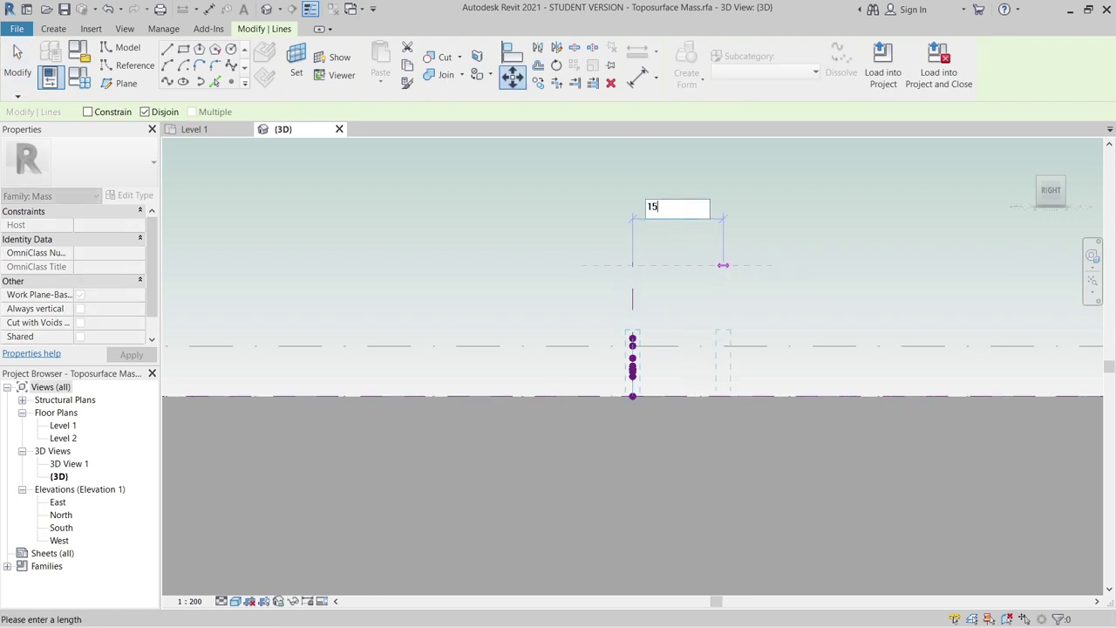
{"action": "type", "text": "m"}
{"action": "key", "text": "Return"}
{"action": "key", "text": "Escape"}
{"action": "key", "text": "Escape"}
Copy the second spline 30 m horizontally toward the back, beyond the moved spline, in the right-side view.
{"action": "middle_click_drag", "start_coordinate": [723, 269], "coordinate": [668, 323]}
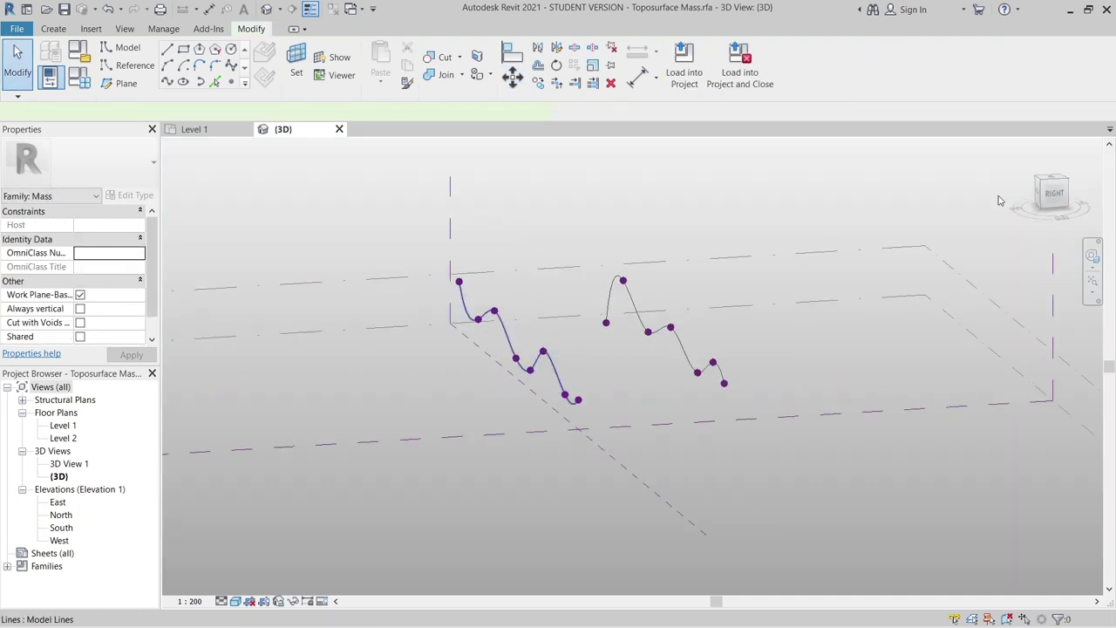
{"action": "left_click", "coordinate": [683, 348]}
{"action": "left_click", "coordinate": [1053, 193]}
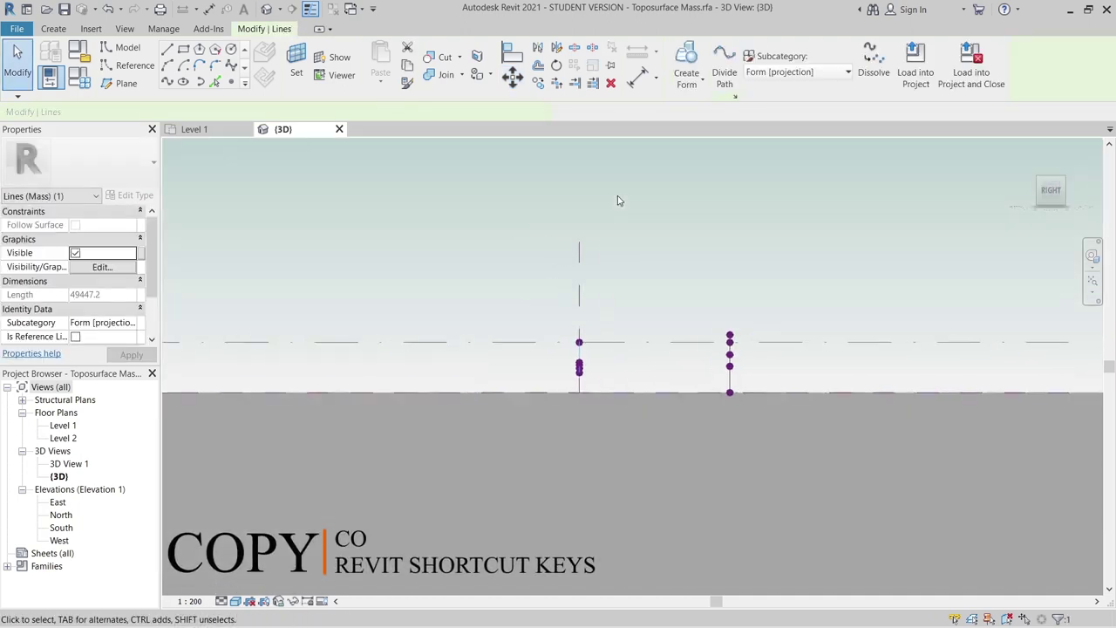
{"action": "key", "text": "c"}
{"action": "key", "text": "o"}
{"action": "left_click", "coordinate": [632, 258]}
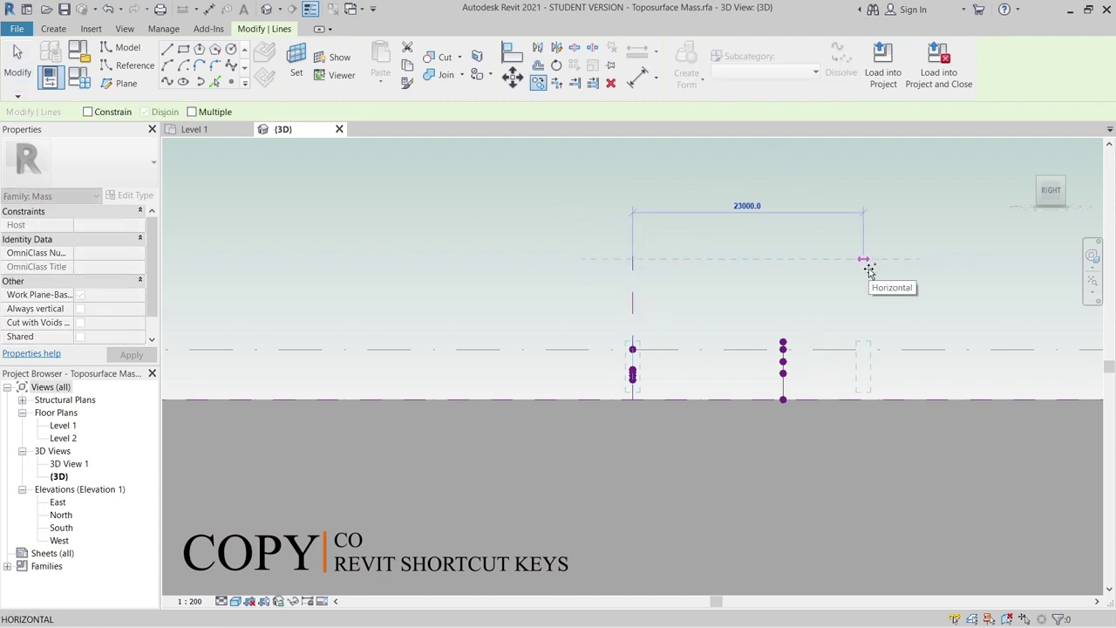
{"action": "type", "text": "30m"}
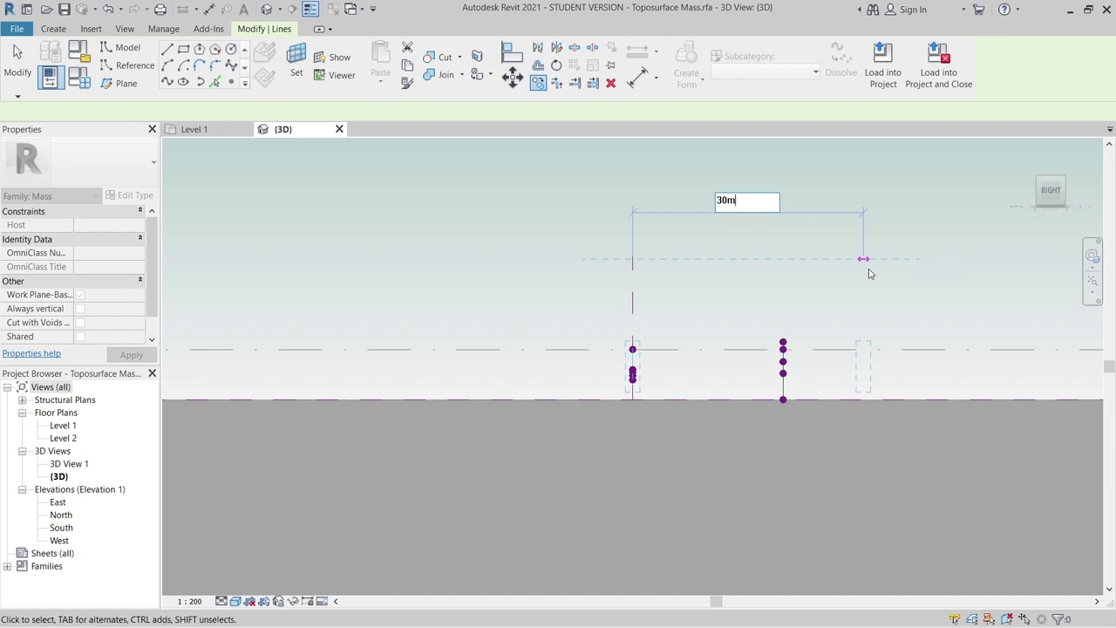
{"action": "key", "text": "Return"}
{"action": "key", "text": "Escape"}
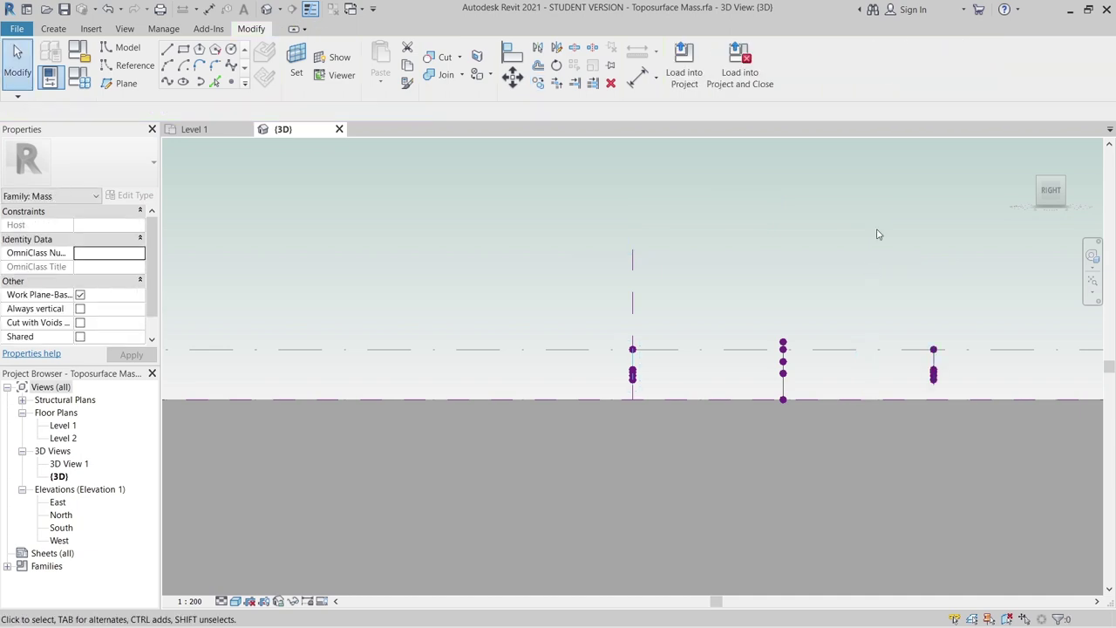
Select all three wavy splines in the home 3D view and create a form surface through them.
{"action": "left_click", "coordinate": [1026, 148]}
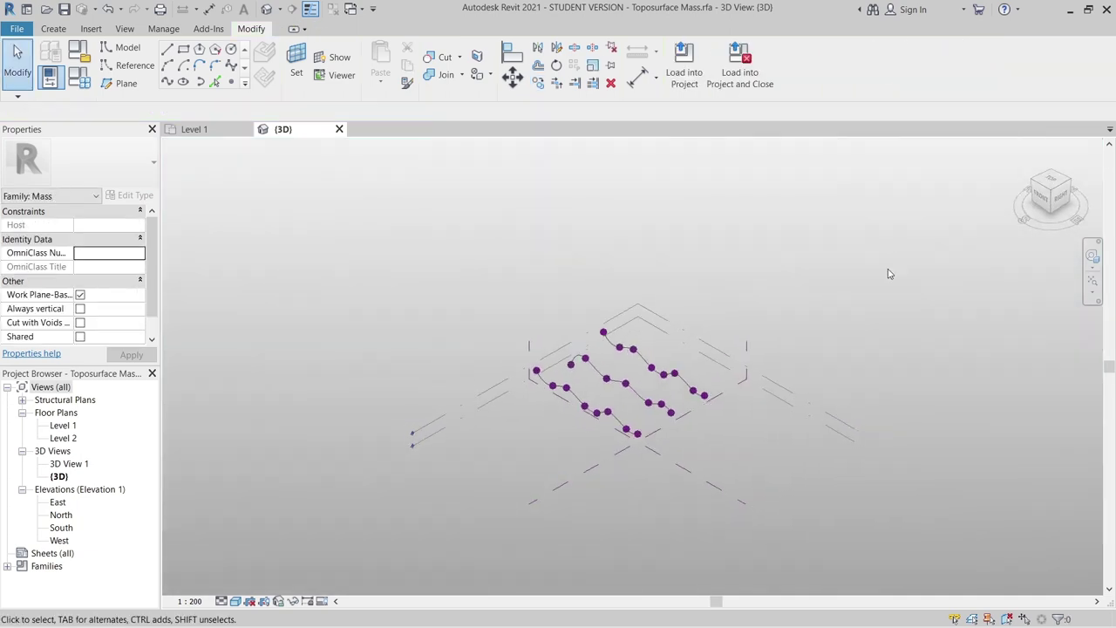
{"action": "left_click", "coordinate": [558, 409]}
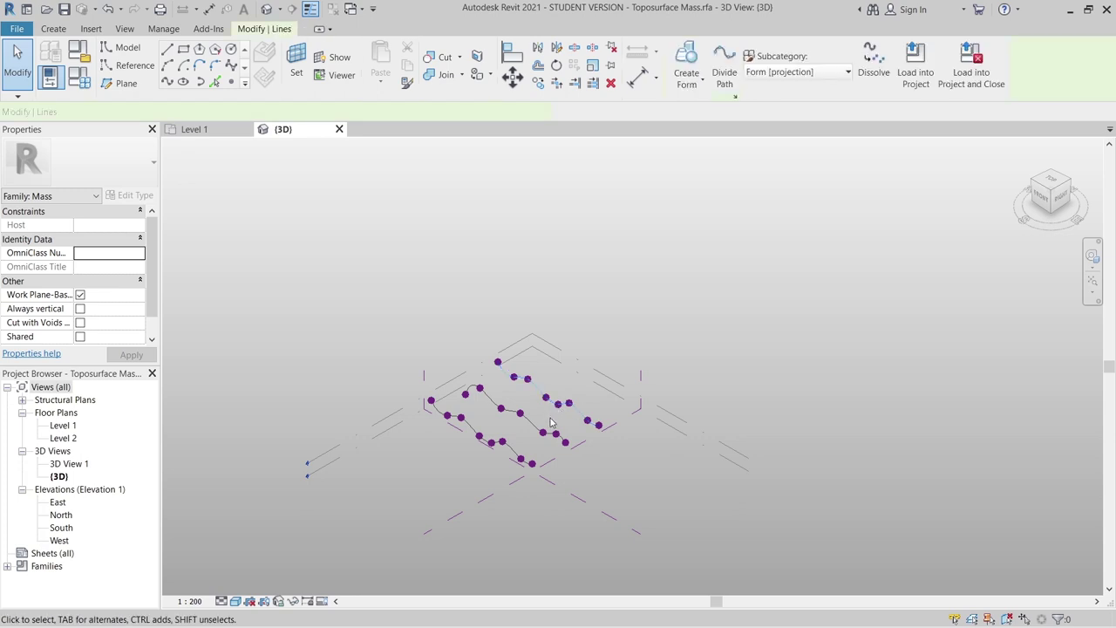
{"action": "left_click", "coordinate": [518, 451], "text": "ctrl"}
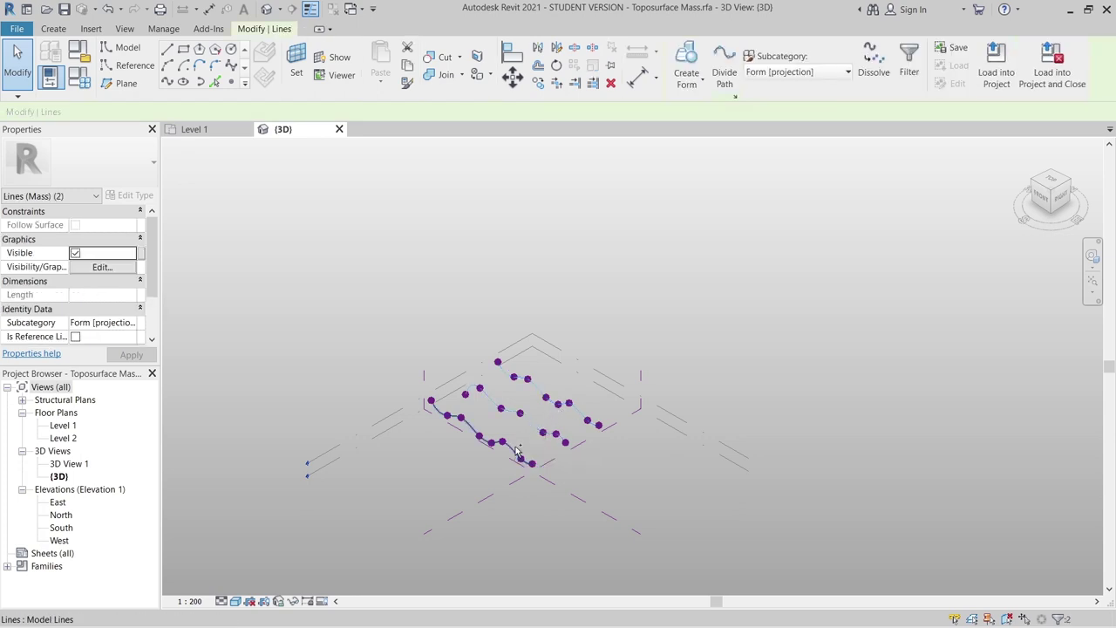
{"action": "left_click", "coordinate": [703, 86]}
{"action": "left_click", "coordinate": [673, 105]}
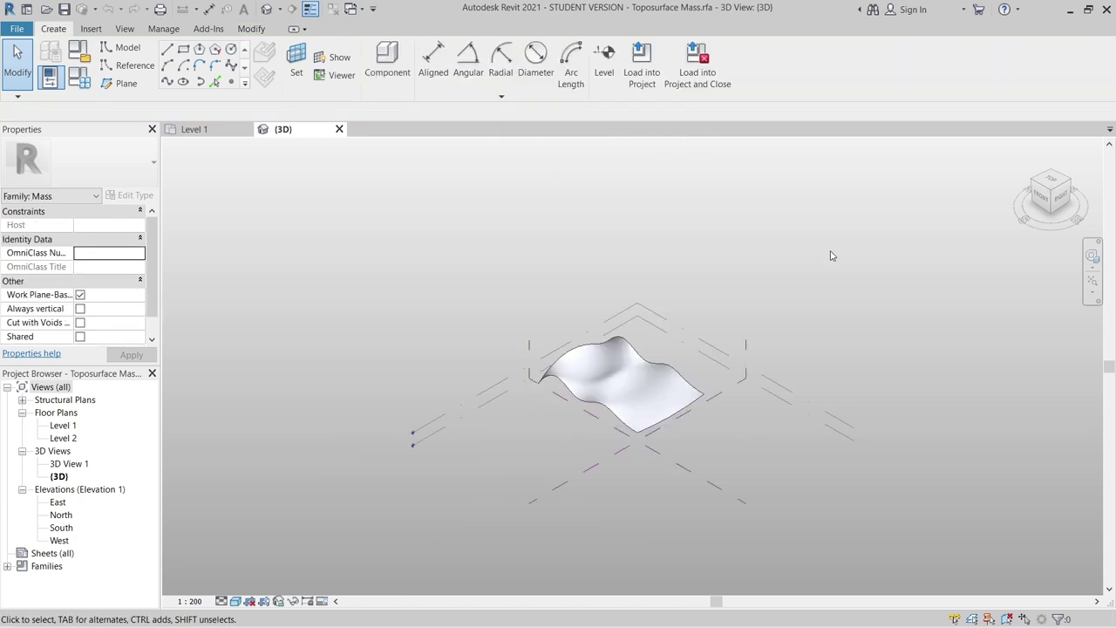
Load the wavy surface mass family into Project2 and place one instance on the Level 1 floor plan.
{"action": "mouse_move", "coordinate": [878, 271]}
{"action": "middle_mouse_down", "text": "shift"}
{"action": "mouse_move", "coordinate": [620, 314]}
{"action": "mouse_move", "coordinate": [583, 369]}
{"action": "middle_mouse_up", "text": "shift"}
{"action": "scroll", "coordinate": [578, 288], "scroll_direction": "up", "scroll_amount": 3}
{"action": "middle_click_drag", "start_coordinate": [578, 288], "coordinate": [558, 348], "text": "shift"}
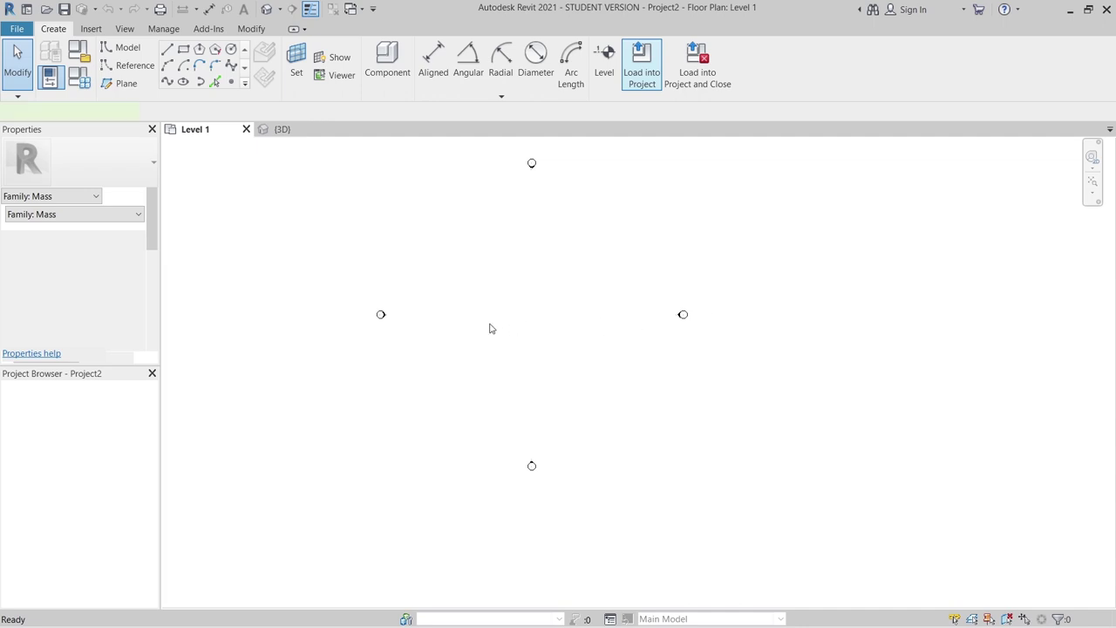
{"action": "left_click", "coordinate": [724, 404]}
{"action": "key", "text": "Escape"}
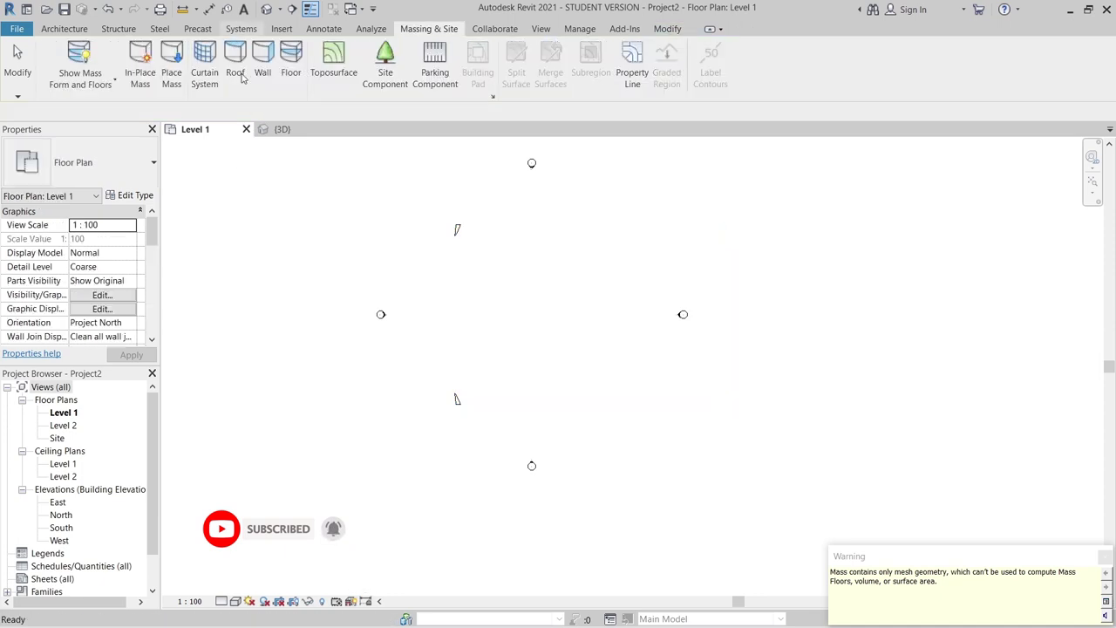
Create a Generic - 400mm Basic Roof by face on the wavy mass surface in the default 3D view, referenced to Level 2.
{"action": "left_click", "coordinate": [268, 9]}
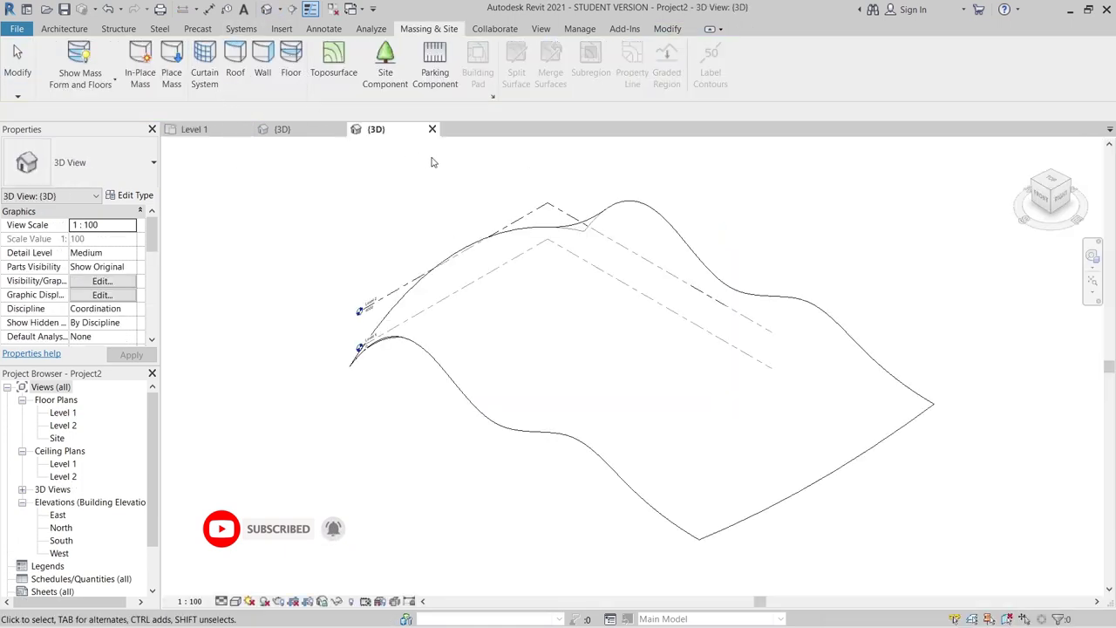
{"action": "middle_click_drag", "start_coordinate": [519, 230], "coordinate": [540, 294]}
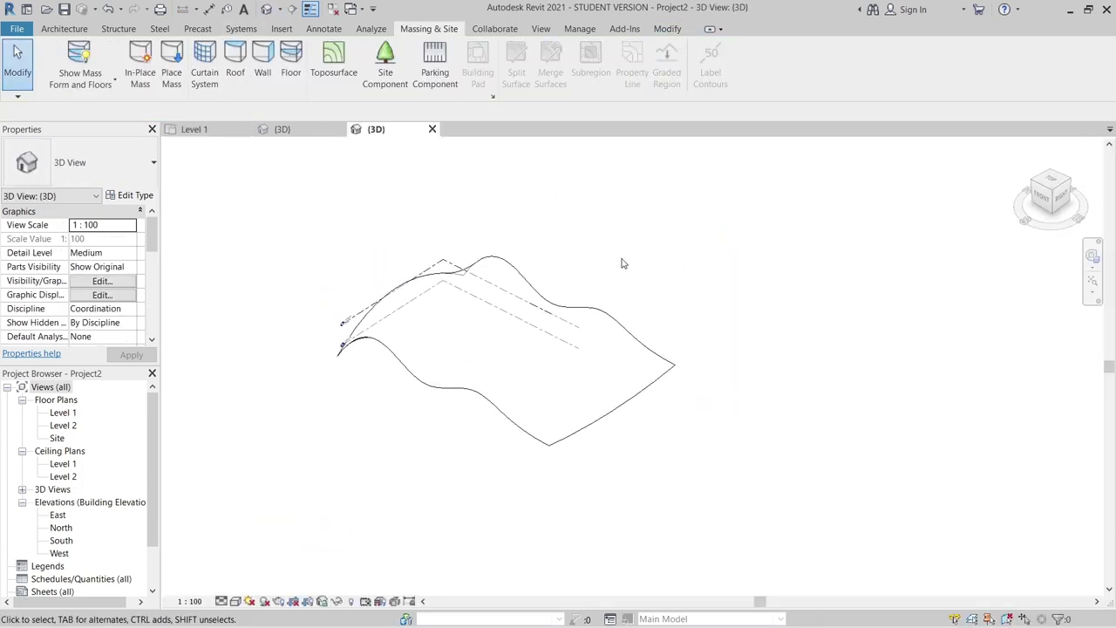
{"action": "left_click", "coordinate": [540, 287]}
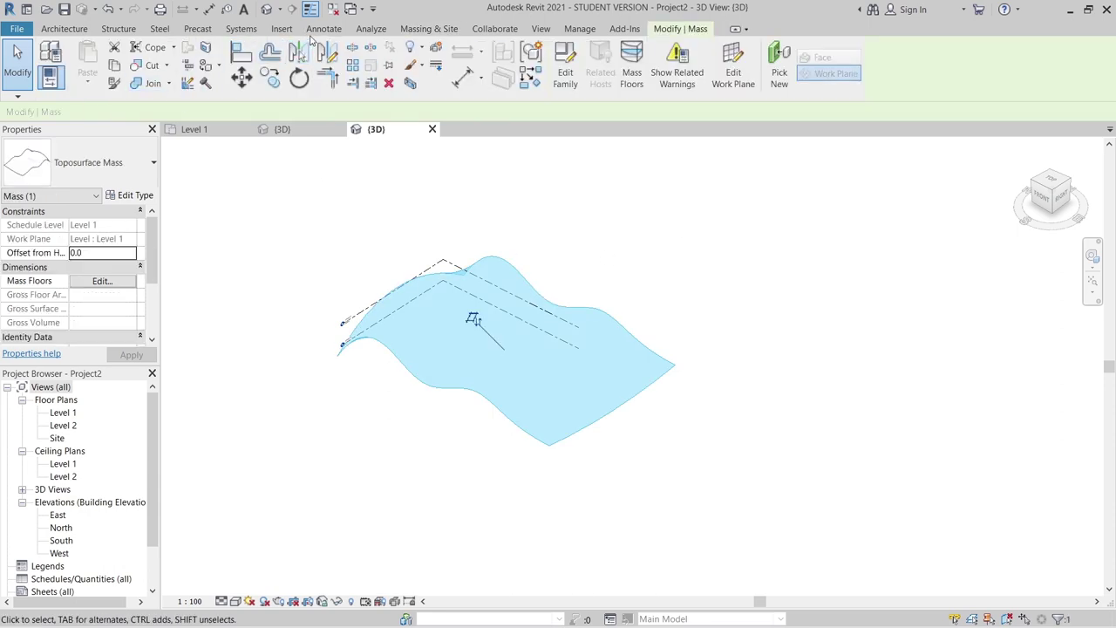
{"action": "left_click", "coordinate": [428, 28]}
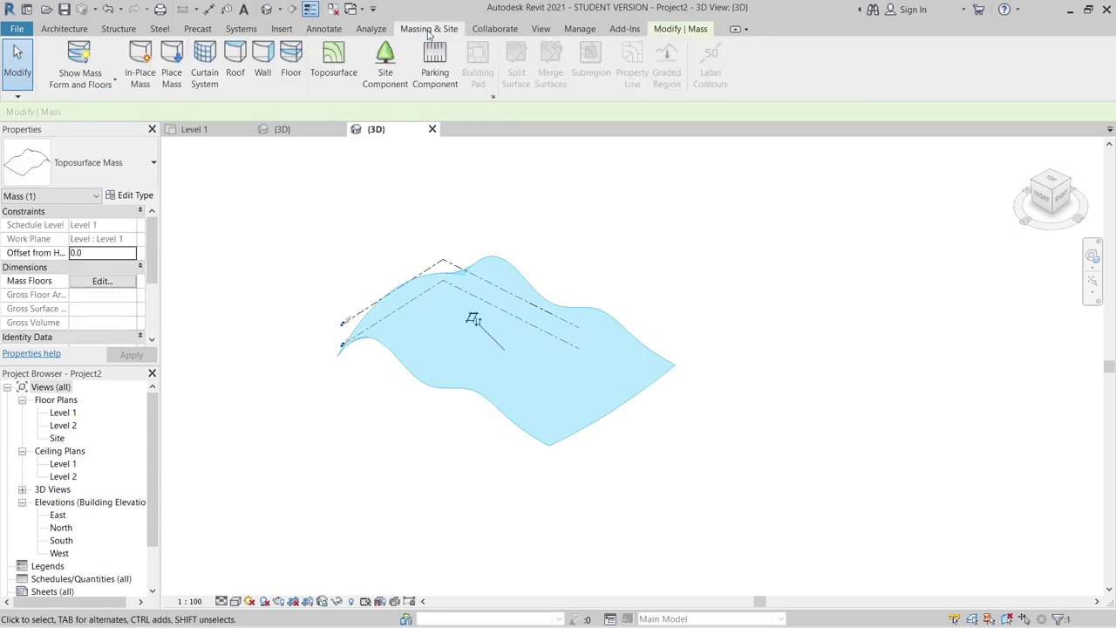
{"action": "left_click", "coordinate": [237, 66]}
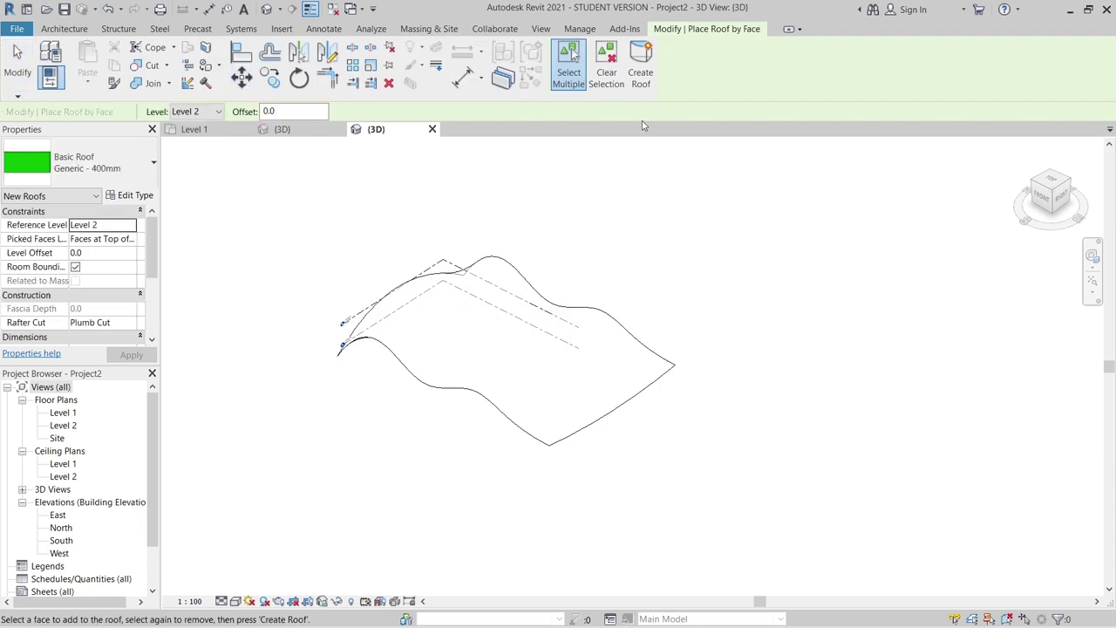
{"action": "left_click", "coordinate": [560, 286]}
{"action": "left_click", "coordinate": [640, 70]}
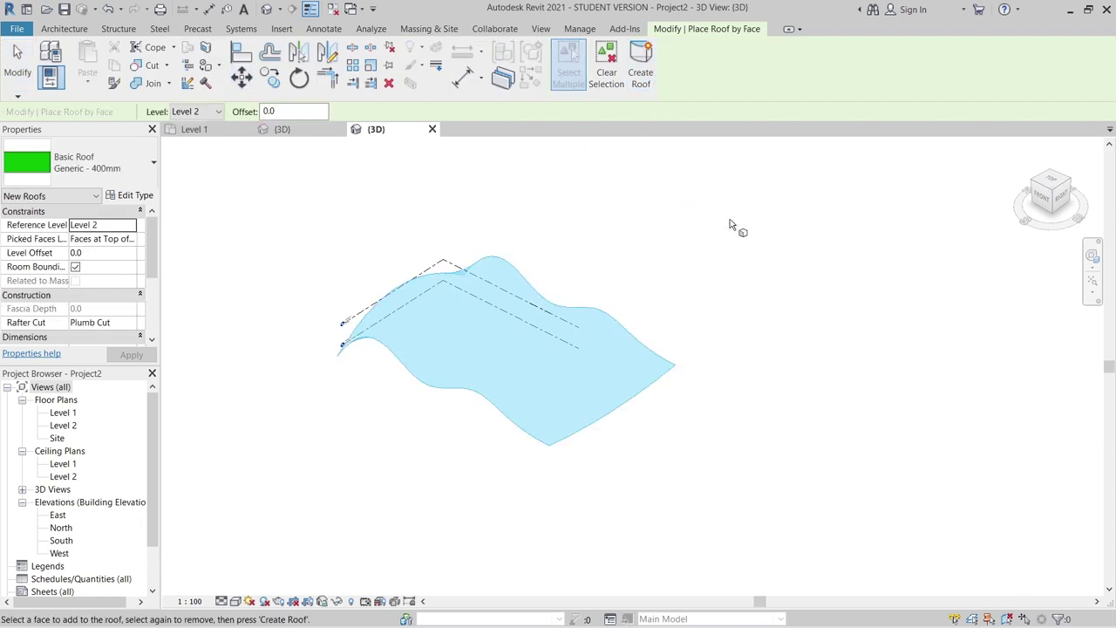
{"action": "scroll", "coordinate": [410, 336], "scroll_direction": "up", "scroll_amount": 3}
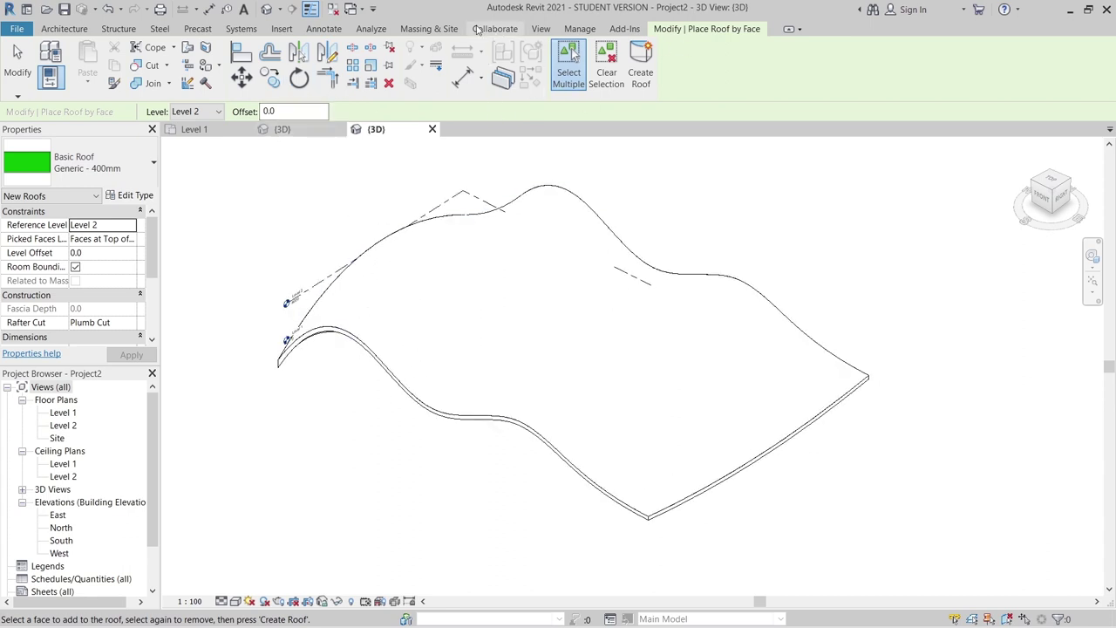
Switch the mass display to Show Mass by View Settings and leave the roof-by-face command.
{"action": "left_click", "coordinate": [428, 29]}
{"action": "left_click", "coordinate": [96, 66]}
{"action": "key", "text": "Escape"}
{"action": "key", "text": "Escape"}
{"action": "scroll", "coordinate": [685, 183], "scroll_direction": "down", "scroll_amount": 2}
{"action": "middle_click_drag", "start_coordinate": [685, 183], "coordinate": [645, 216]}
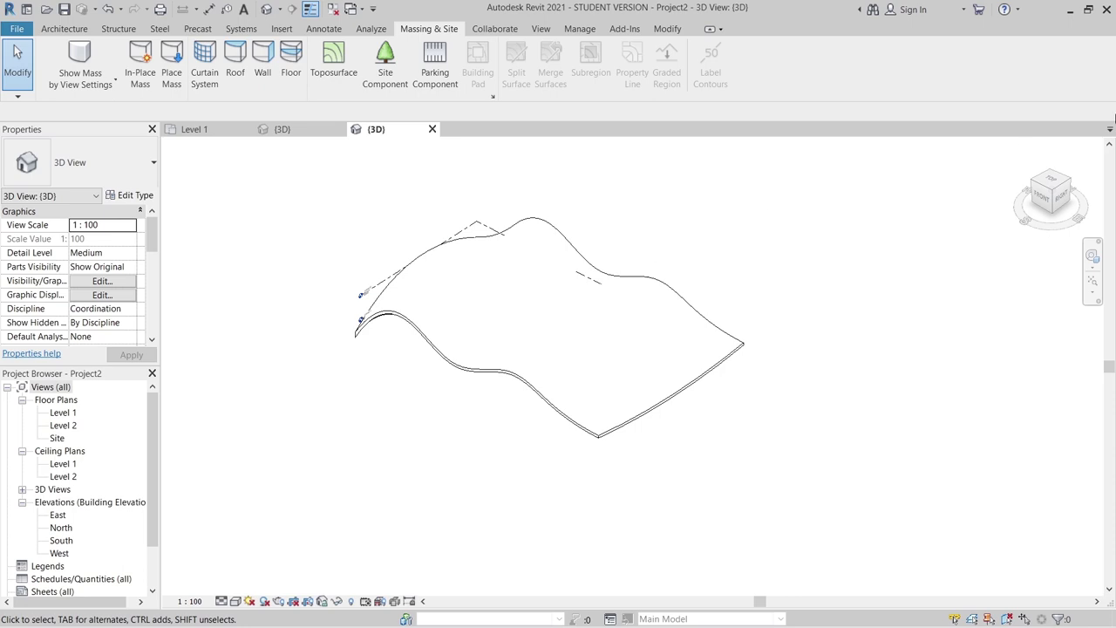
Draw a rectangle of Basic Wall Generic - 200mm walls, 8000 high from Level 1, inside the roof outline in the top view.
{"action": "left_click", "coordinate": [1053, 181]}
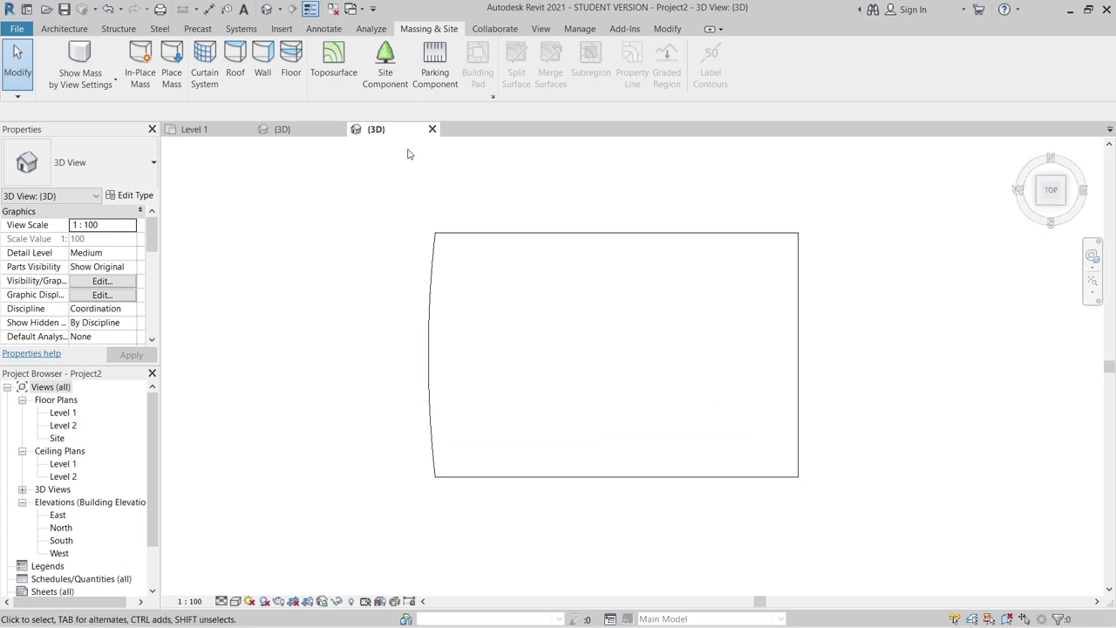
{"action": "left_click", "coordinate": [66, 28]}
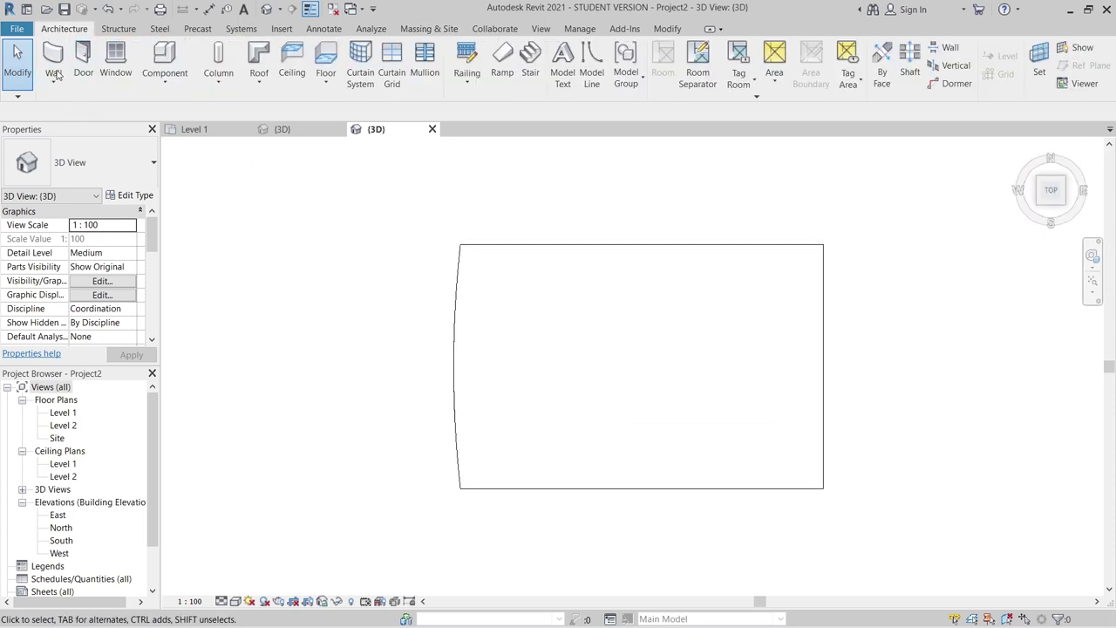
{"action": "left_click", "coordinate": [56, 73]}
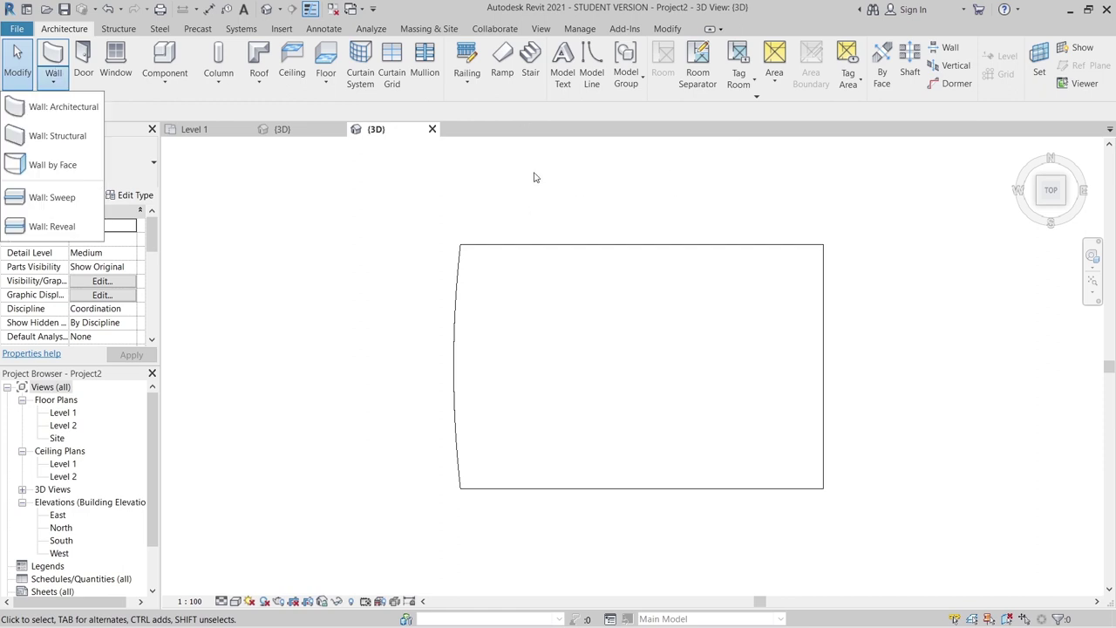
{"action": "key", "text": "w"}
{"action": "key", "text": "a"}
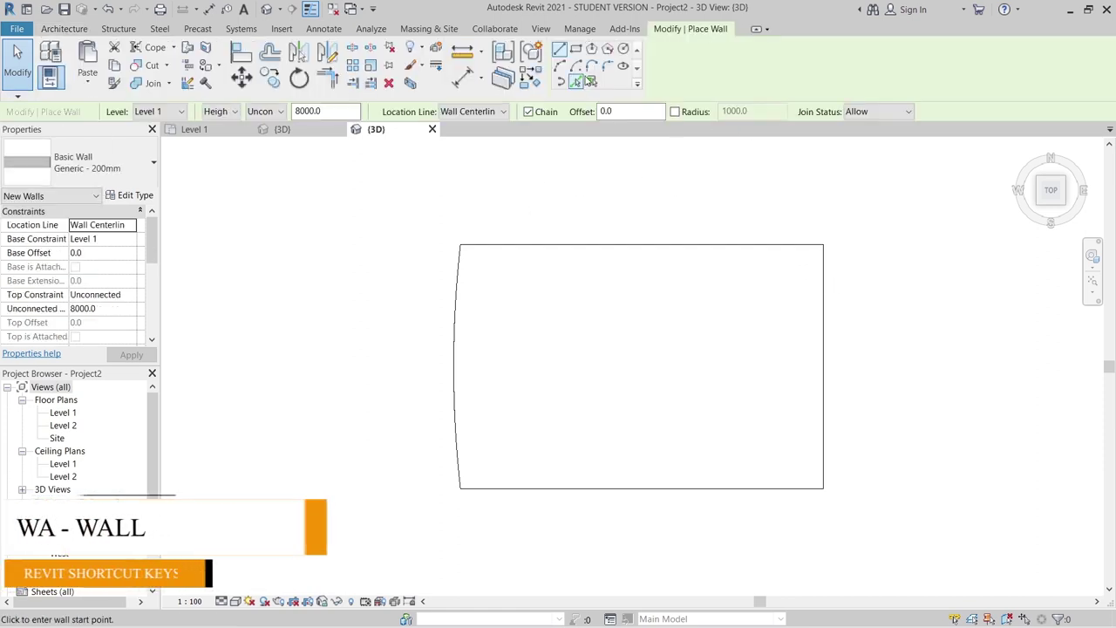
{"action": "left_click", "coordinate": [577, 50]}
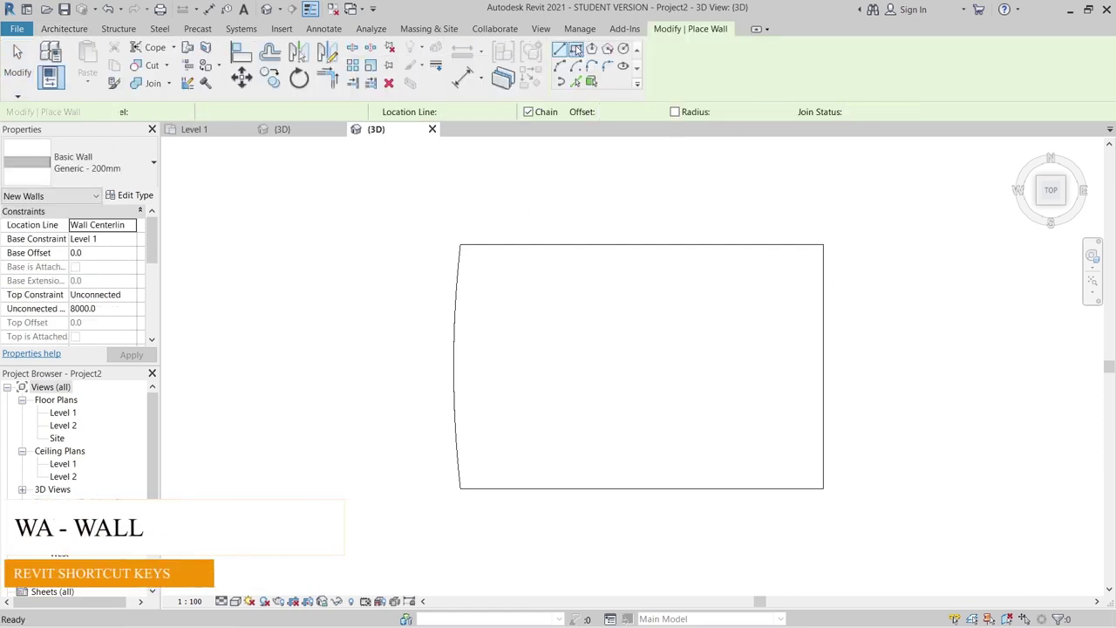
{"action": "left_click", "coordinate": [494, 274]}
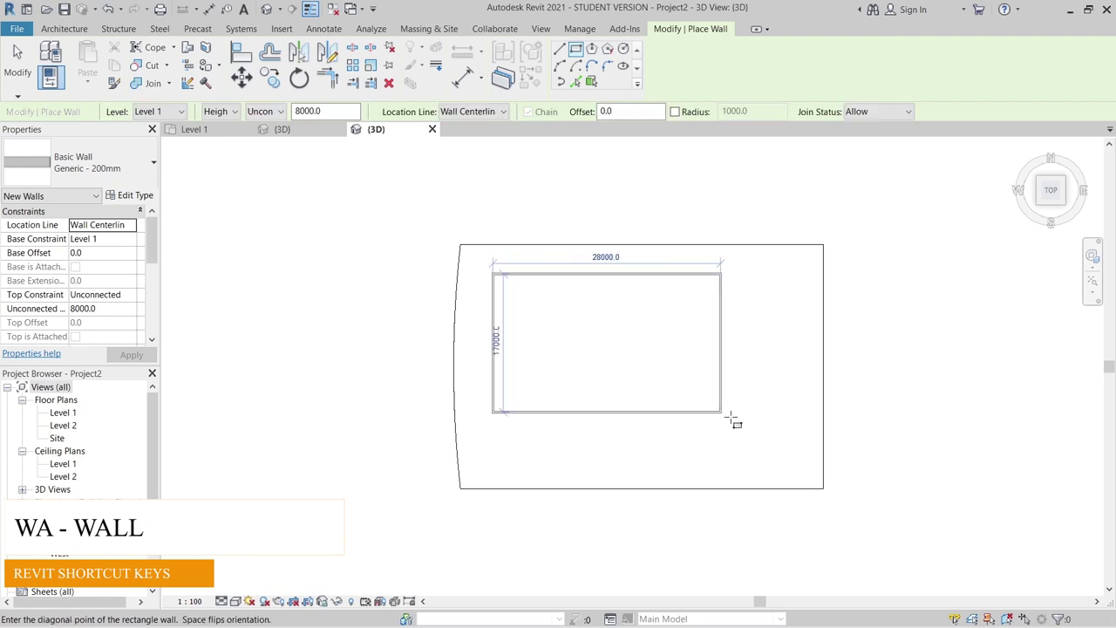
{"action": "left_click", "coordinate": [794, 469]}
{"action": "key", "text": "Escape"}
{"action": "key", "text": "Escape"}
Select the complete chain of four rectangular walls and attach their tops to the wavy roof.
{"action": "scroll", "coordinate": [906, 415], "scroll_direction": "down", "scroll_amount": 2}
{"action": "middle_click_drag", "start_coordinate": [872, 409], "coordinate": [753, 395], "text": "shift"}
{"action": "scroll", "coordinate": [598, 451], "scroll_direction": "up", "scroll_amount": 4}
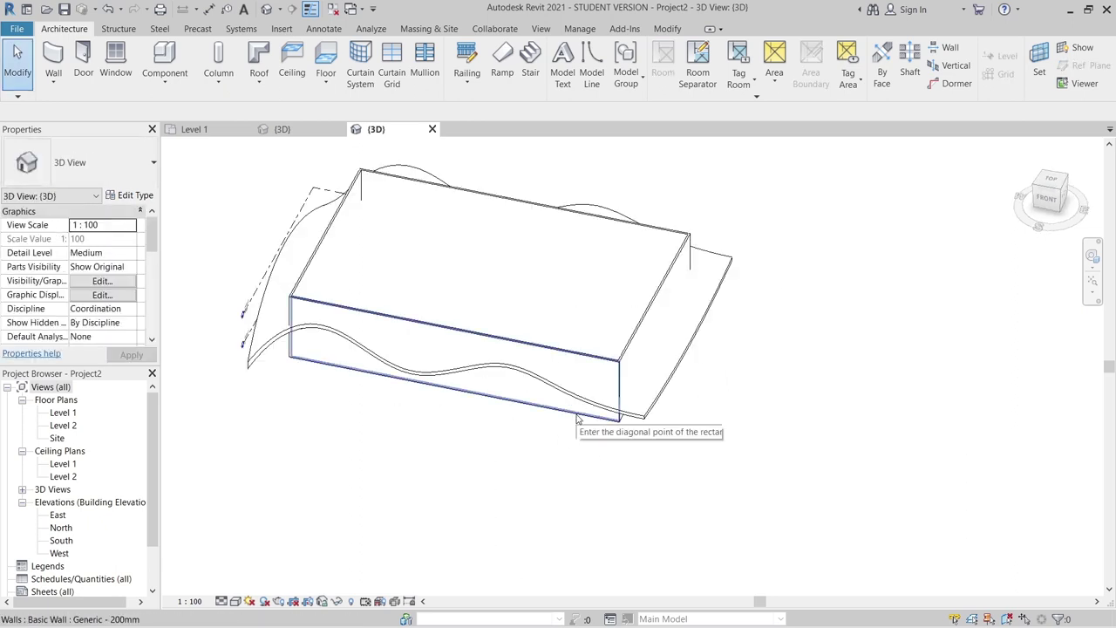
{"action": "key", "text": "Tab"}
{"action": "left_click", "coordinate": [575, 419]}
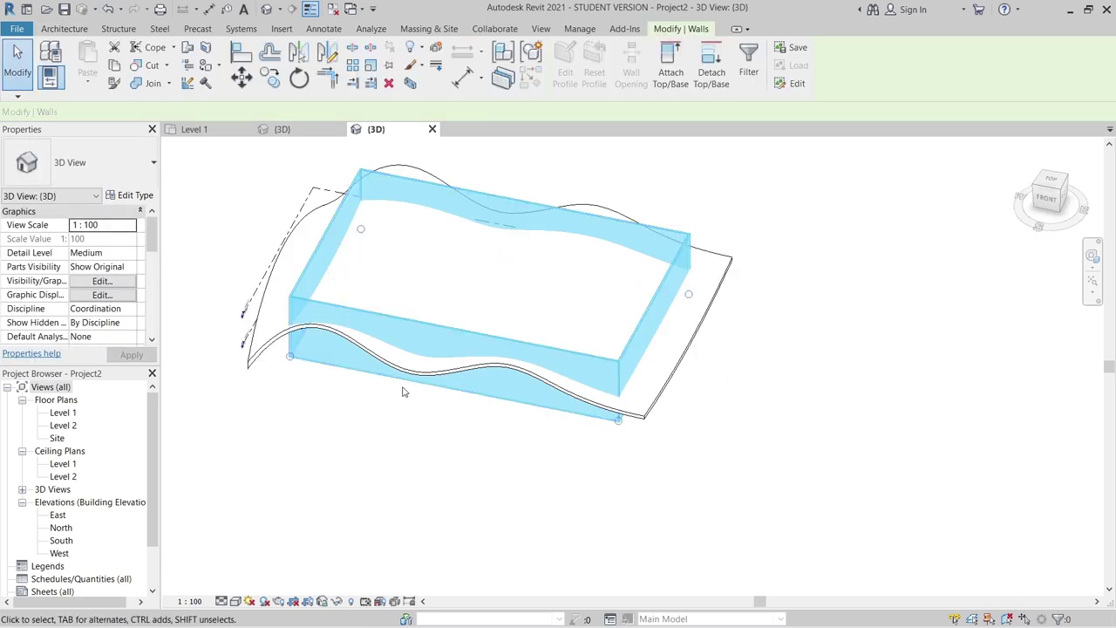
{"action": "left_click", "coordinate": [670, 73]}
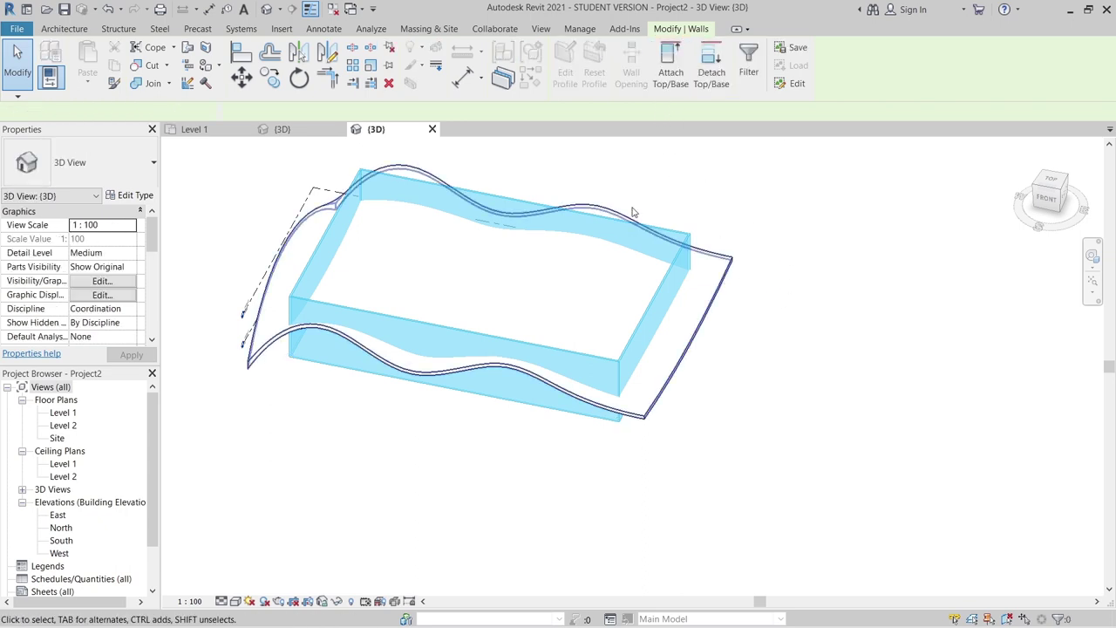
Change the four selected walls to the Curtain Wall Storefront type, then dismiss the warning and clear the selection.
{"action": "middle_click_drag", "start_coordinate": [711, 372], "coordinate": [473, 389], "text": "shift"}
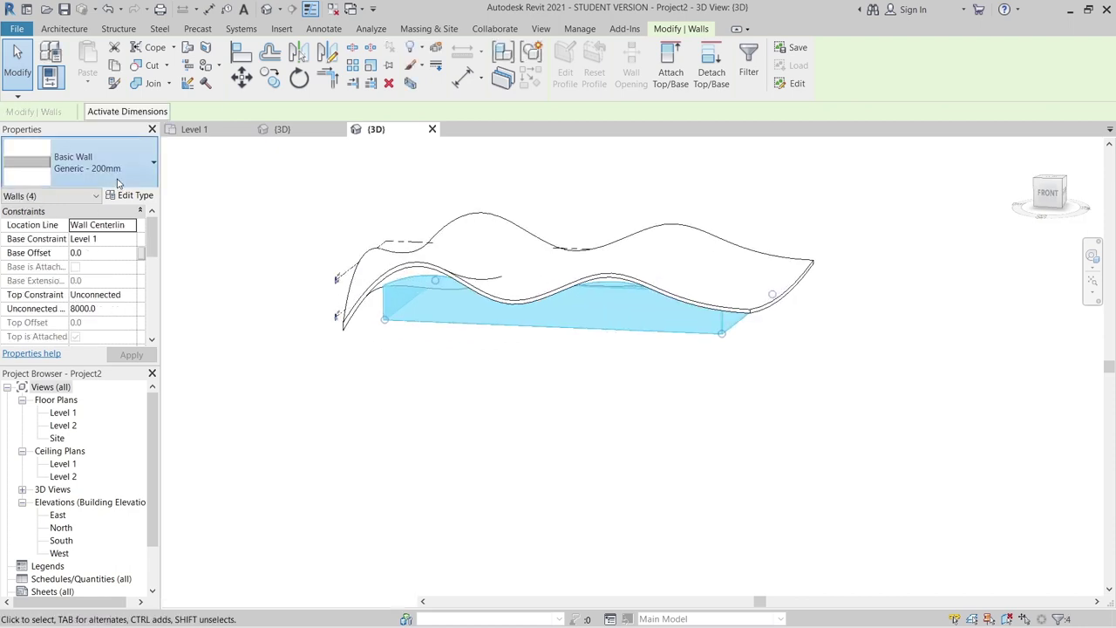
{"action": "left_click", "coordinate": [104, 165]}
{"action": "scroll", "coordinate": [35, 516], "scroll_direction": "down", "scroll_amount": 2}
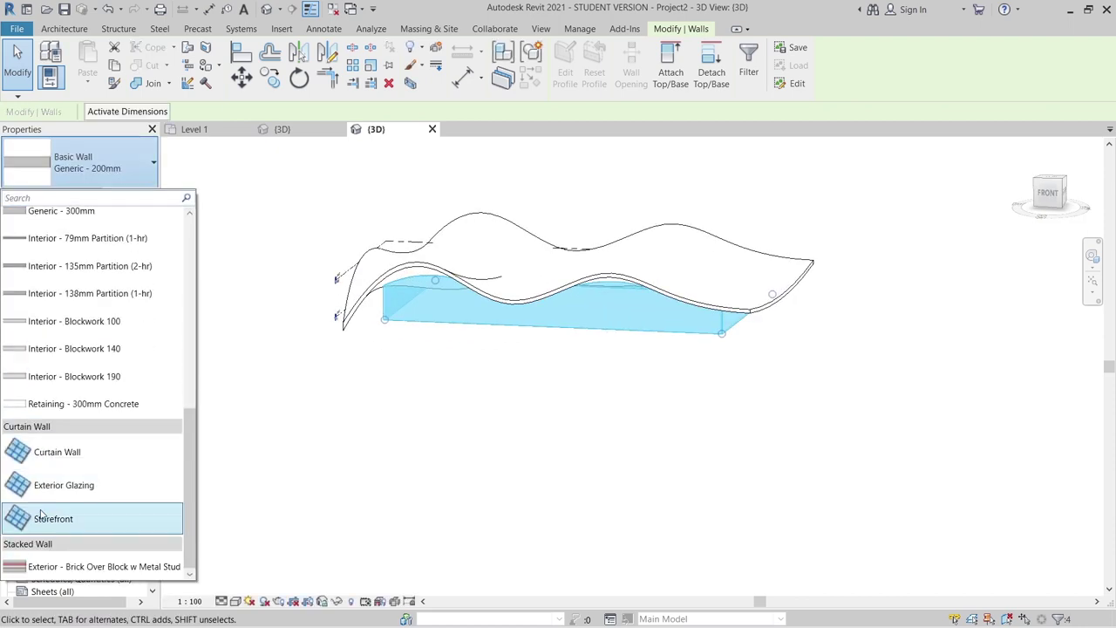
{"action": "left_click", "coordinate": [46, 514]}
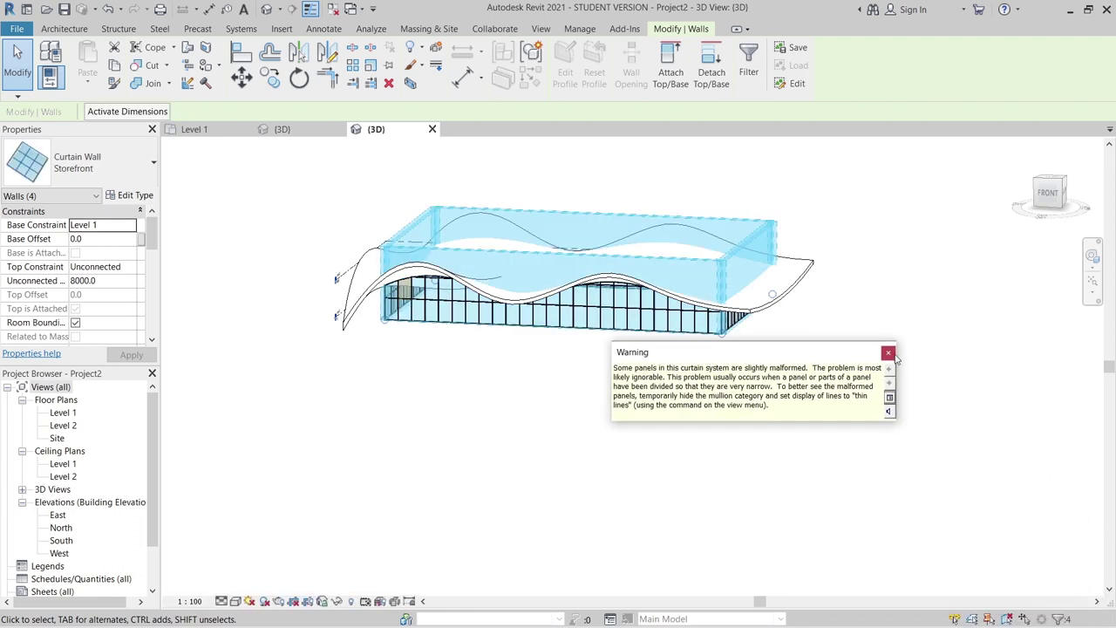
{"action": "left_click", "coordinate": [887, 355]}
{"action": "left_click", "coordinate": [828, 339]}
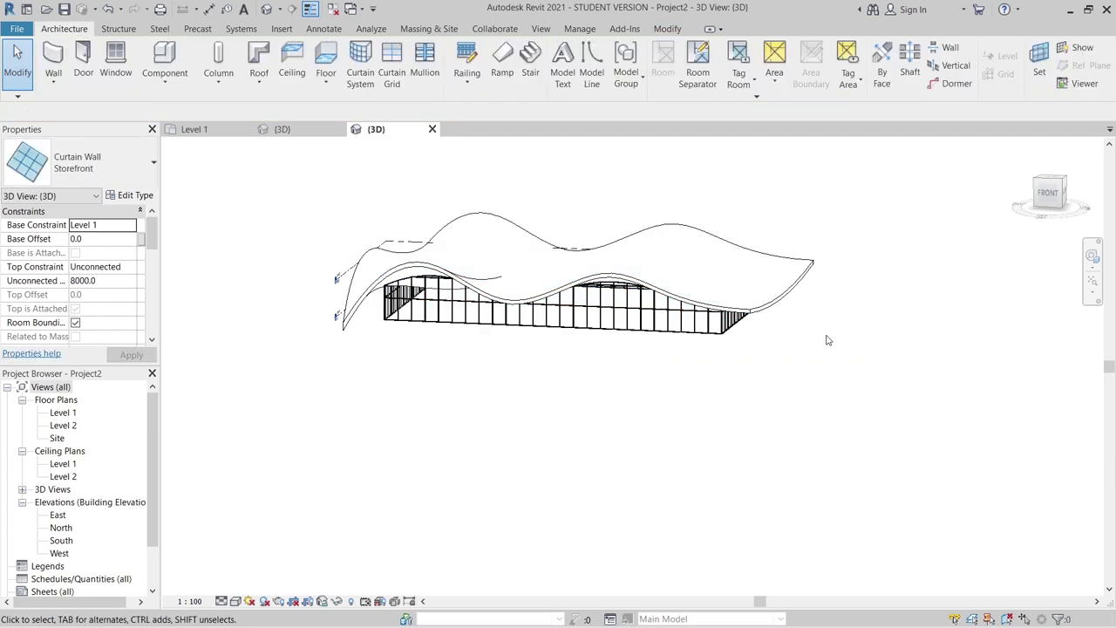
Try placing an M_RPC Tree - Deciduous Scarlet Oak - 12.5 Meters site component over the wavy roof, and delete it.
{"action": "middle_click_drag", "start_coordinate": [792, 324], "coordinate": [825, 361], "text": "shift"}
{"action": "scroll", "coordinate": [689, 340], "scroll_direction": "up", "scroll_amount": 3}
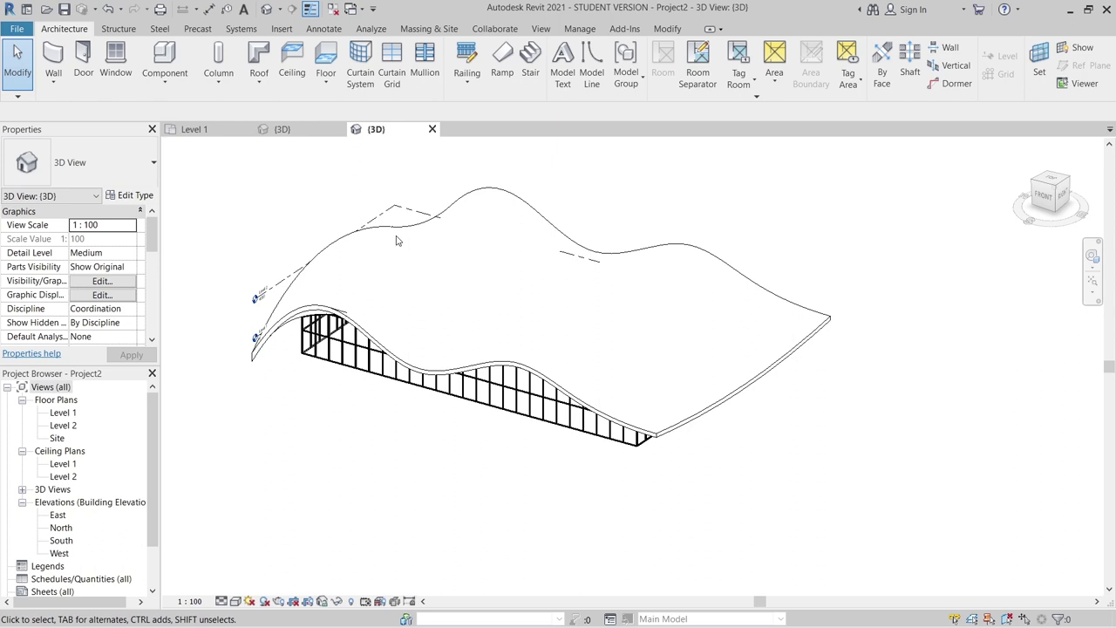
{"action": "left_click", "coordinate": [429, 29]}
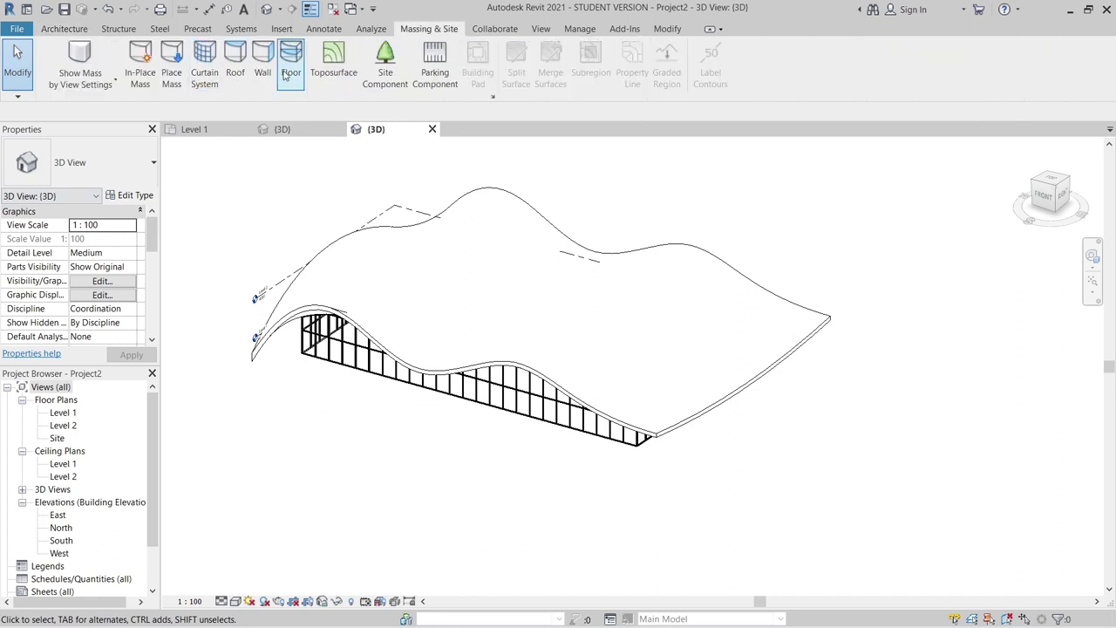
{"action": "left_click", "coordinate": [375, 66]}
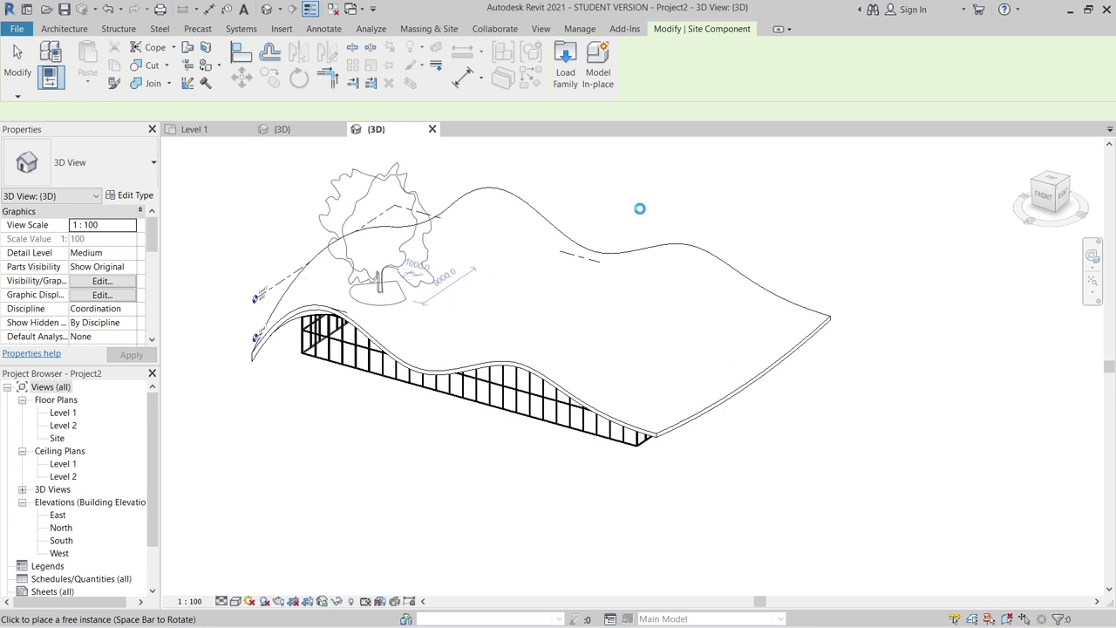
{"action": "key", "text": "Escape"}
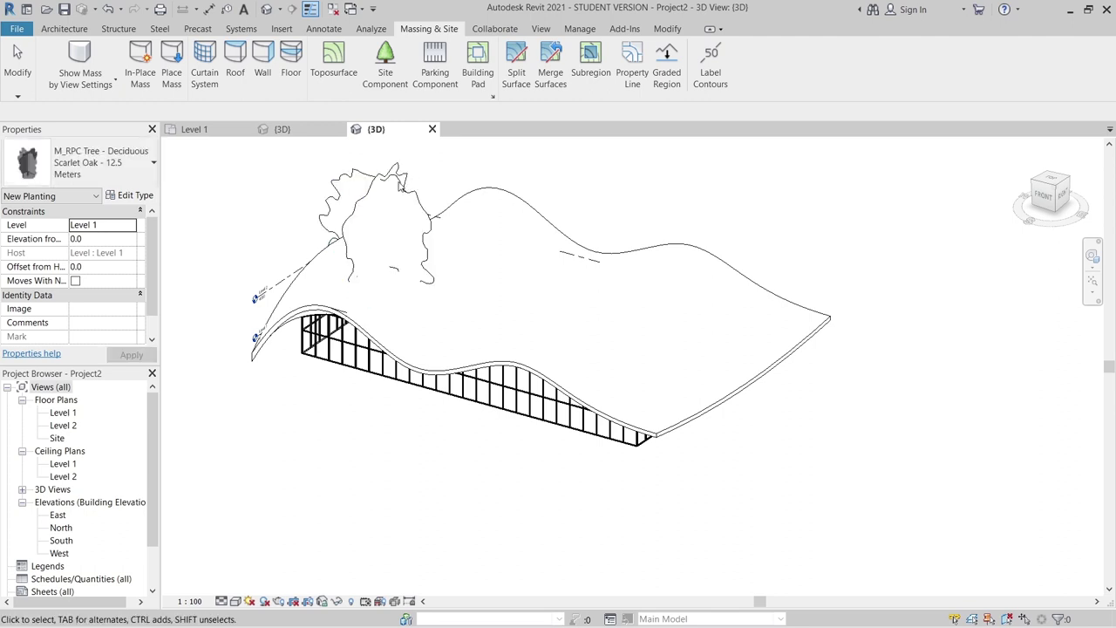
{"action": "left_click", "coordinate": [418, 186]}
{"action": "key", "text": "Delete"}
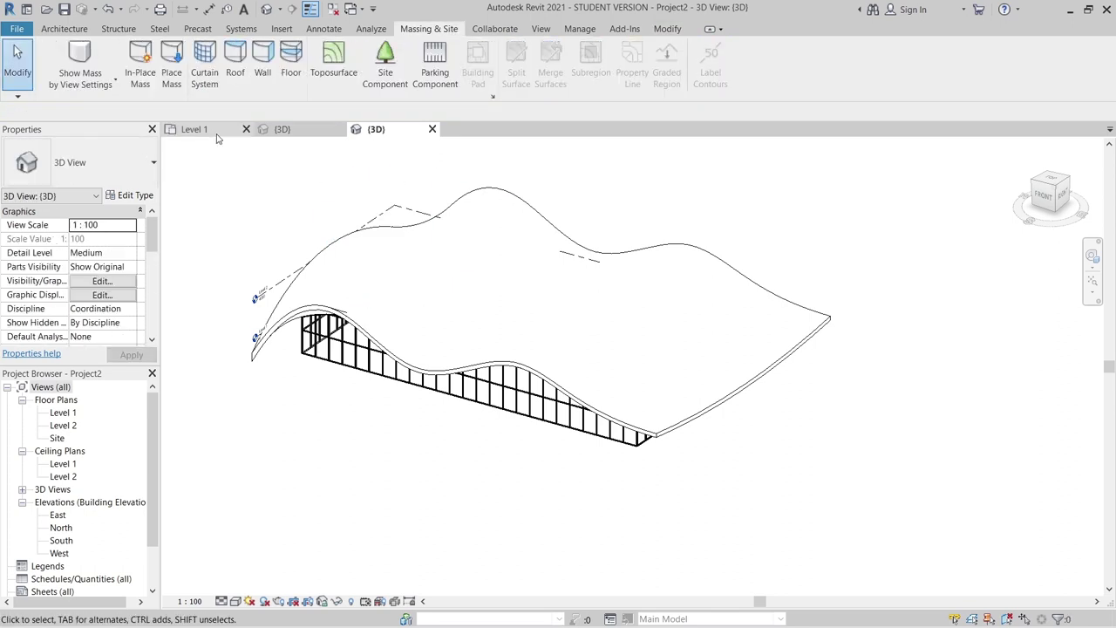
Export the Toposurface Mass family's 3D view to the Desktop as an AutoCAD 2018 DWG, adding 01 before the default file name.
{"action": "left_click", "coordinate": [278, 129]}
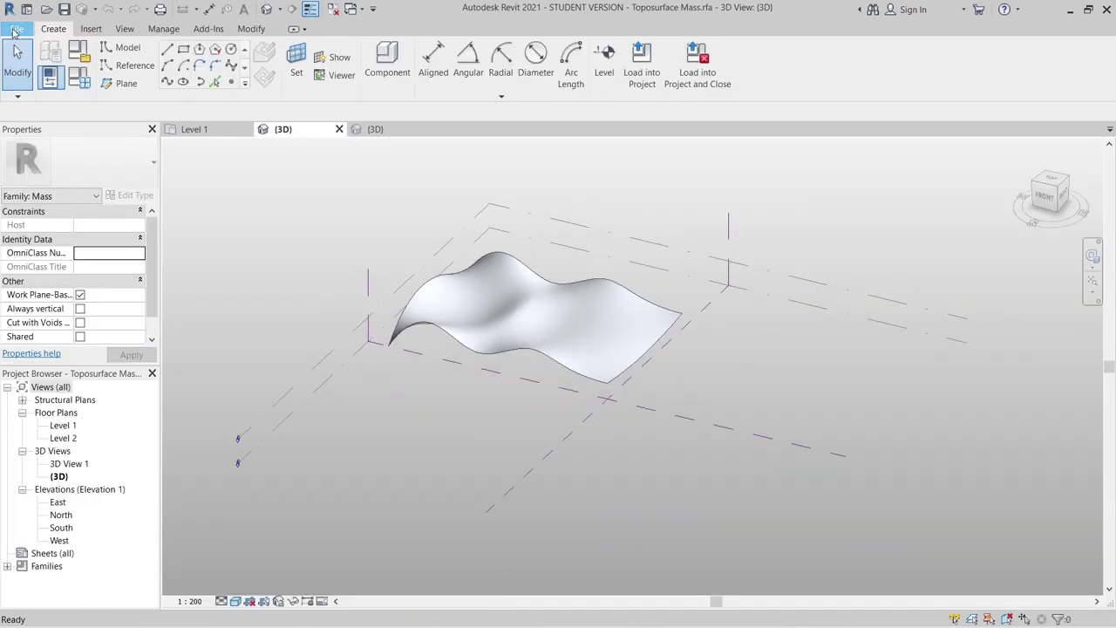
{"action": "left_click", "coordinate": [17, 30]}
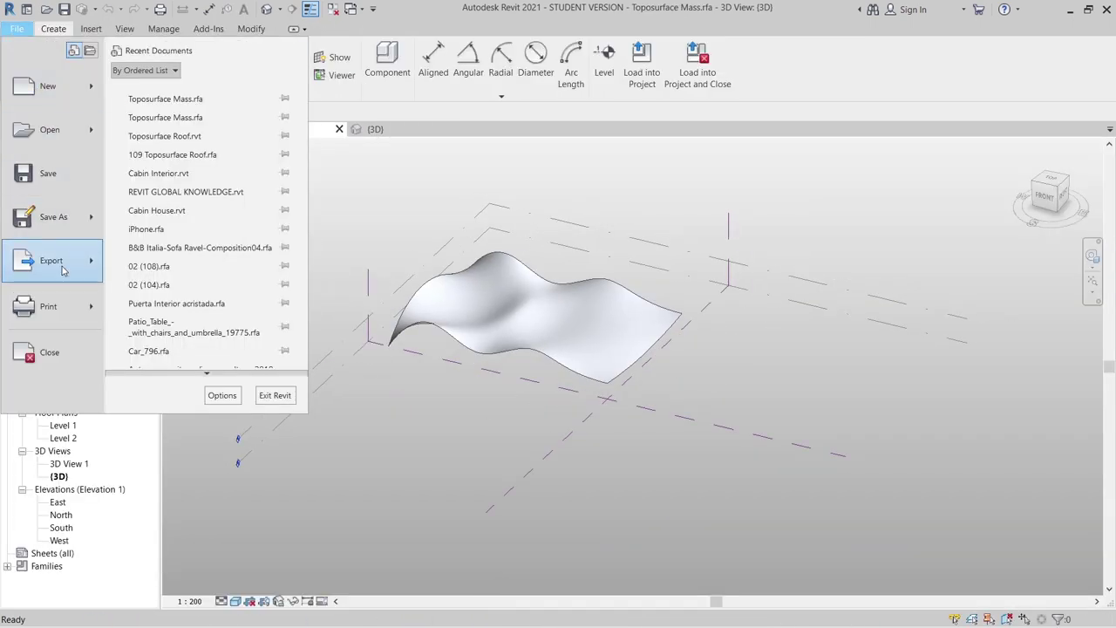
{"action": "mouse_move", "coordinate": [63, 267]}
{"action": "mouse_move", "coordinate": [205, 103]}
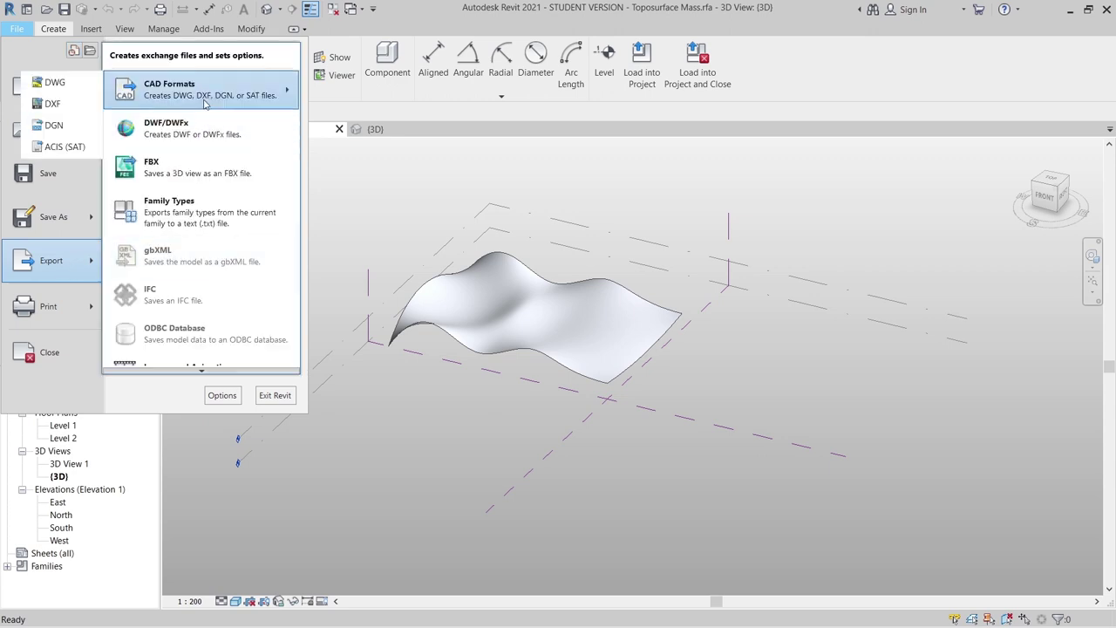
{"action": "left_click", "coordinate": [52, 82]}
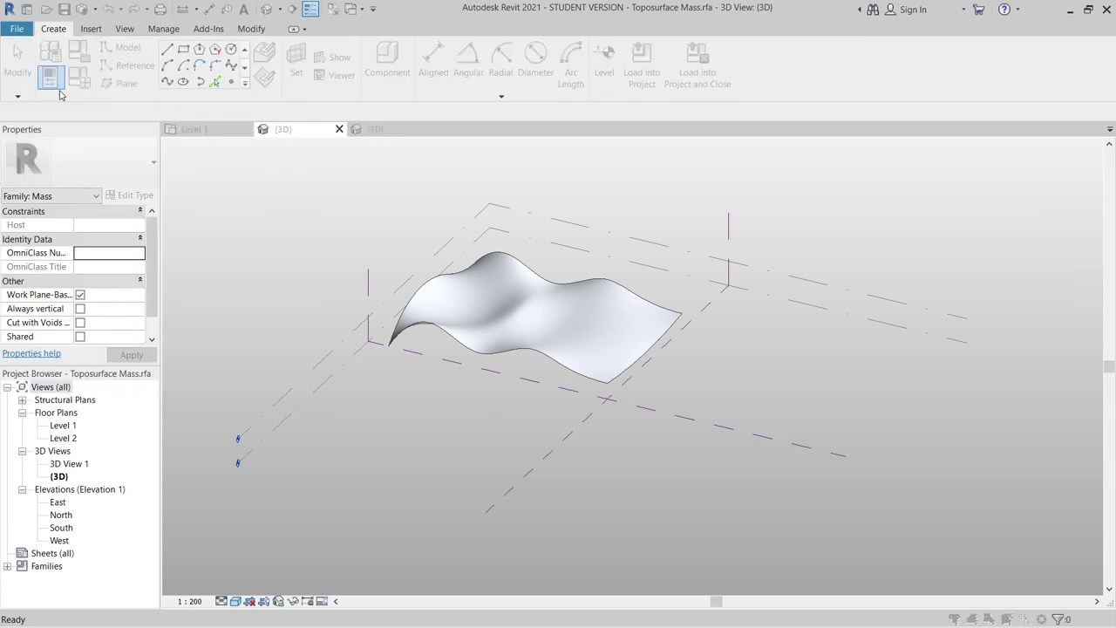
{"action": "left_click", "coordinate": [628, 496]}
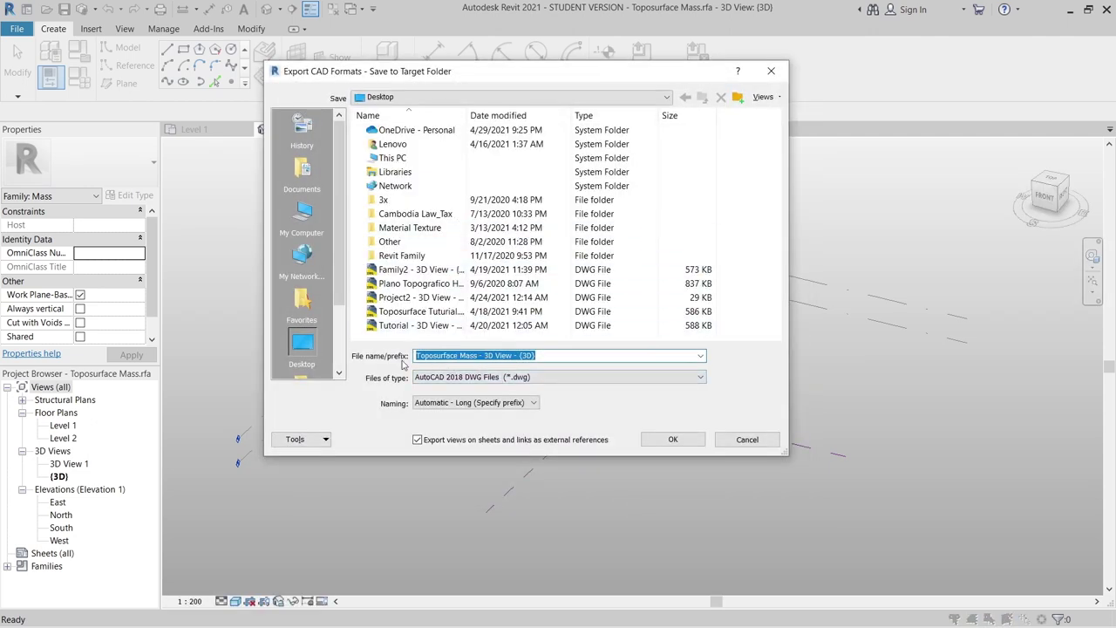
{"action": "left_click", "coordinate": [434, 354]}
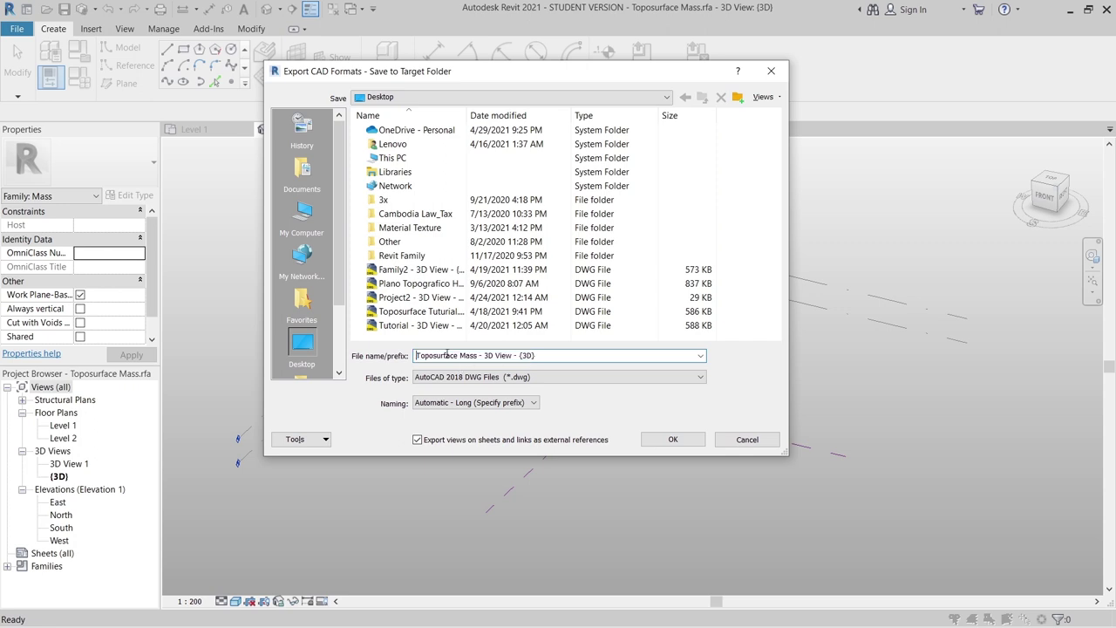
{"action": "type", "text": "01"}
{"action": "key", "text": "Return"}
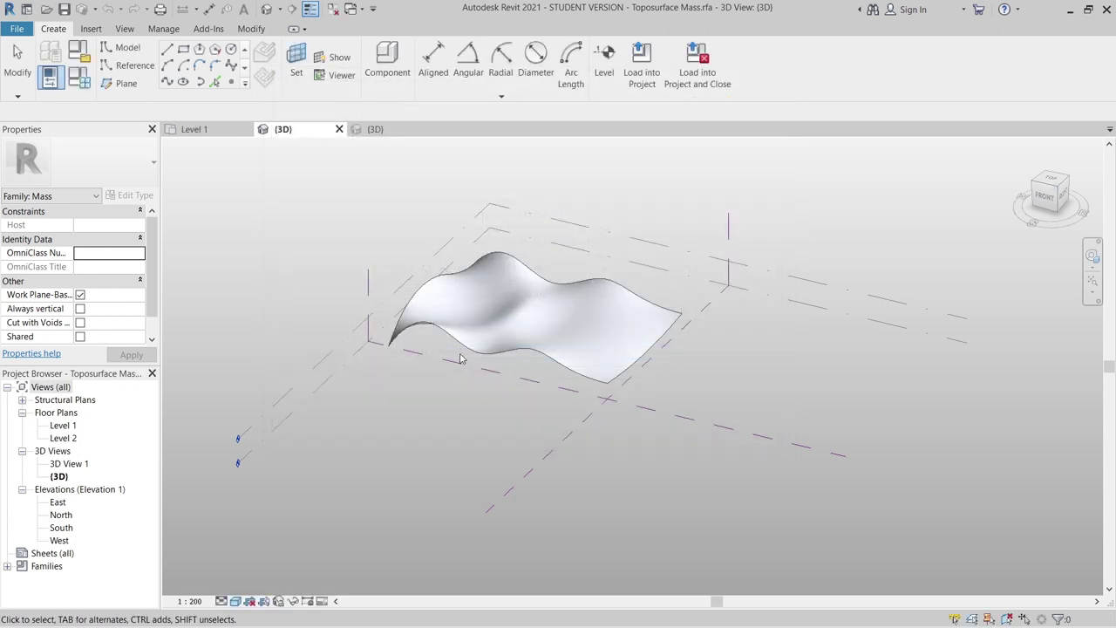
Import 01 Toposurface Mass - 3D View - {3D}.dwg from the Desktop into Project2's 3D view, placed at Level 1.
{"action": "left_click", "coordinate": [375, 131]}
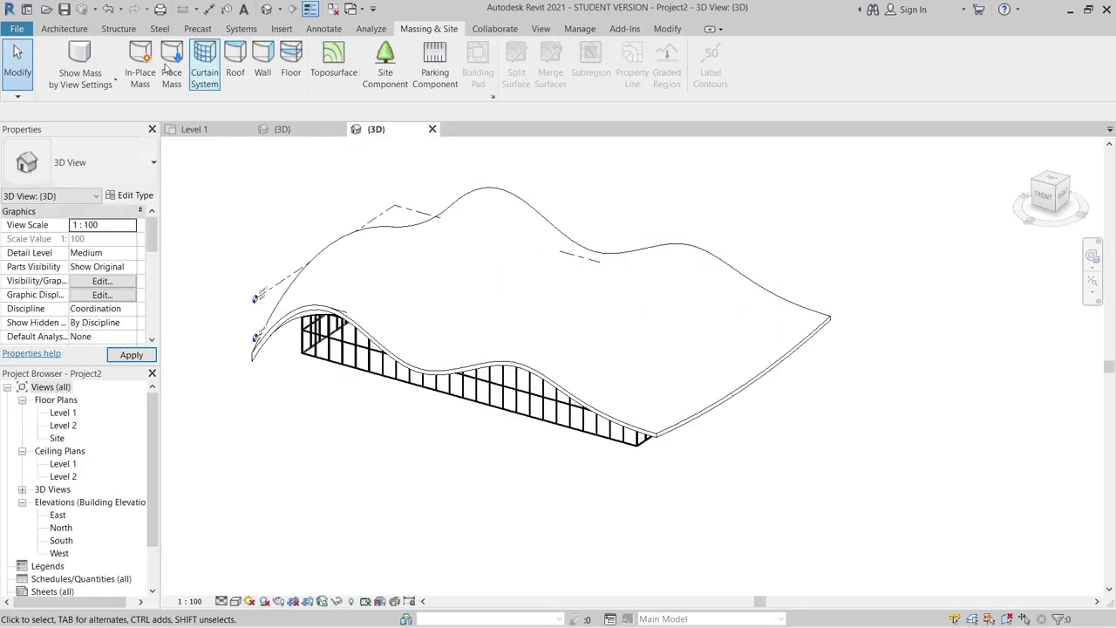
{"action": "left_click", "coordinate": [288, 30]}
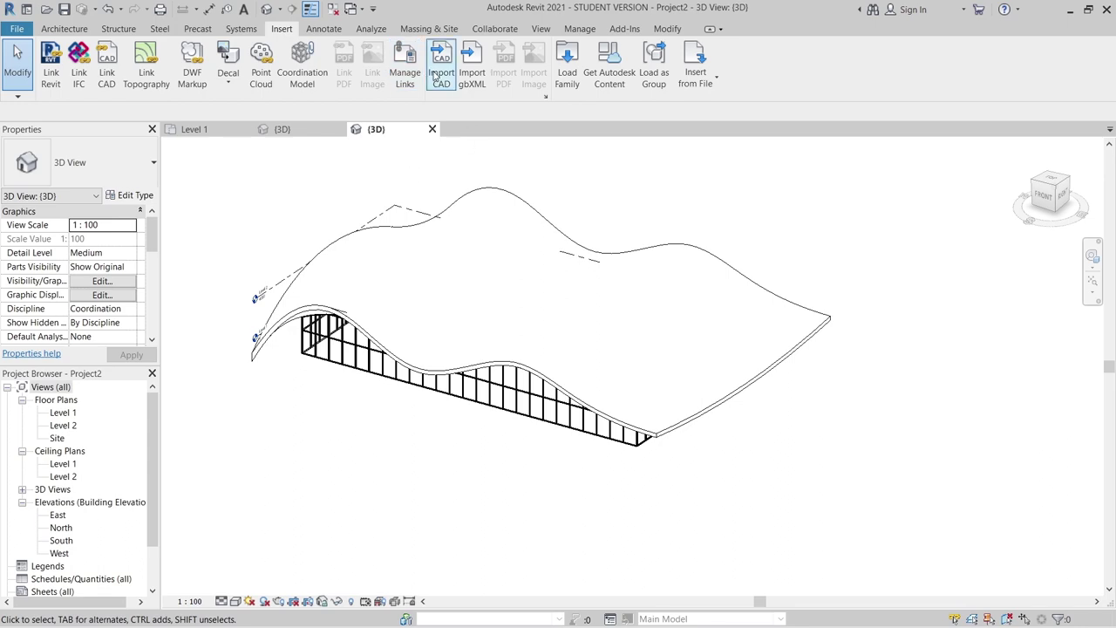
{"action": "left_click", "coordinate": [439, 74]}
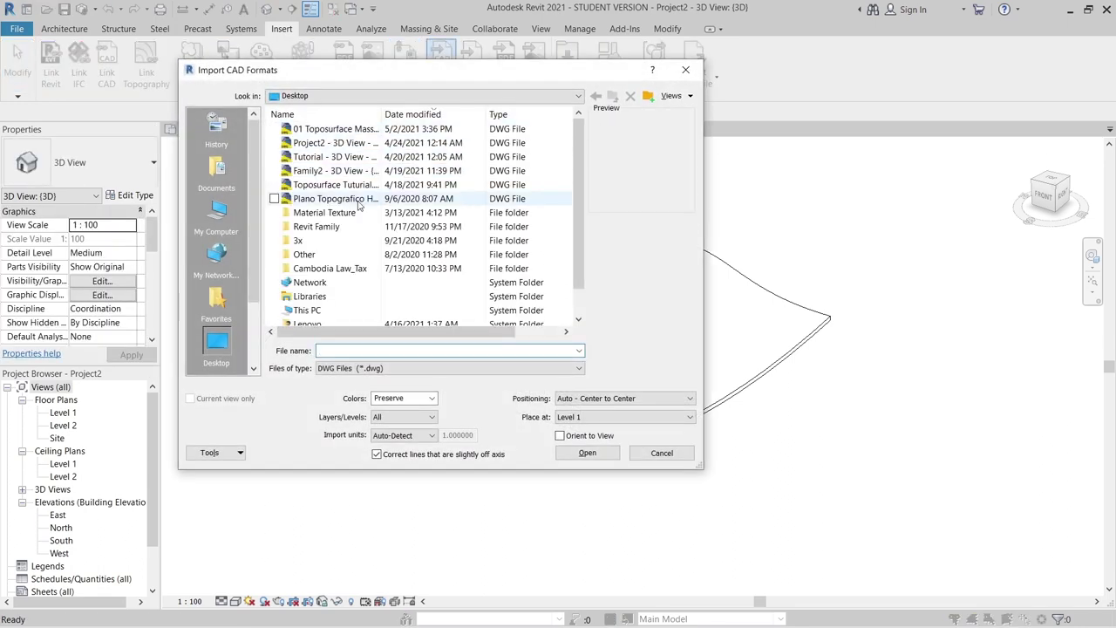
{"action": "left_click", "coordinate": [414, 132]}
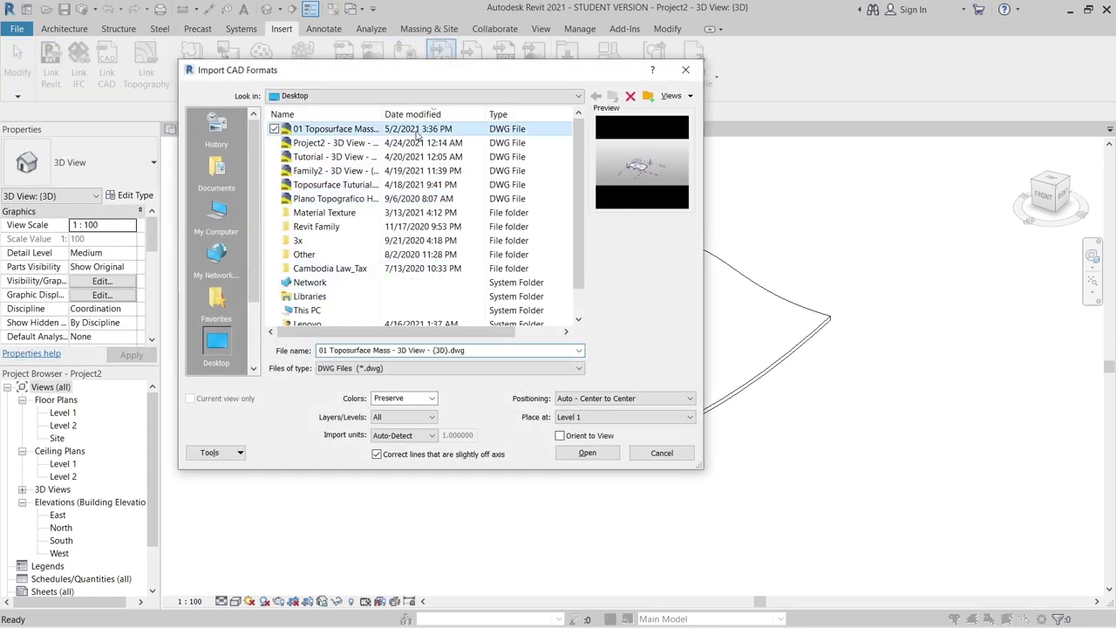
{"action": "left_click", "coordinate": [613, 399]}
{"action": "left_click", "coordinate": [610, 411]}
{"action": "left_click", "coordinate": [577, 453]}
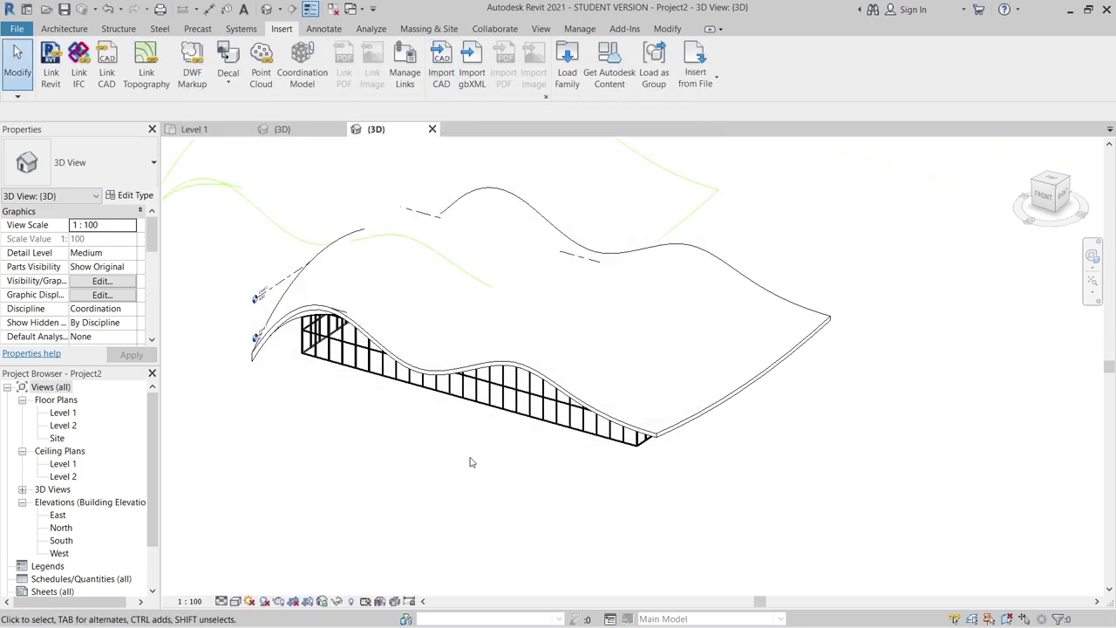
{"action": "scroll", "coordinate": [468, 461], "scroll_direction": "down", "scroll_amount": 4}
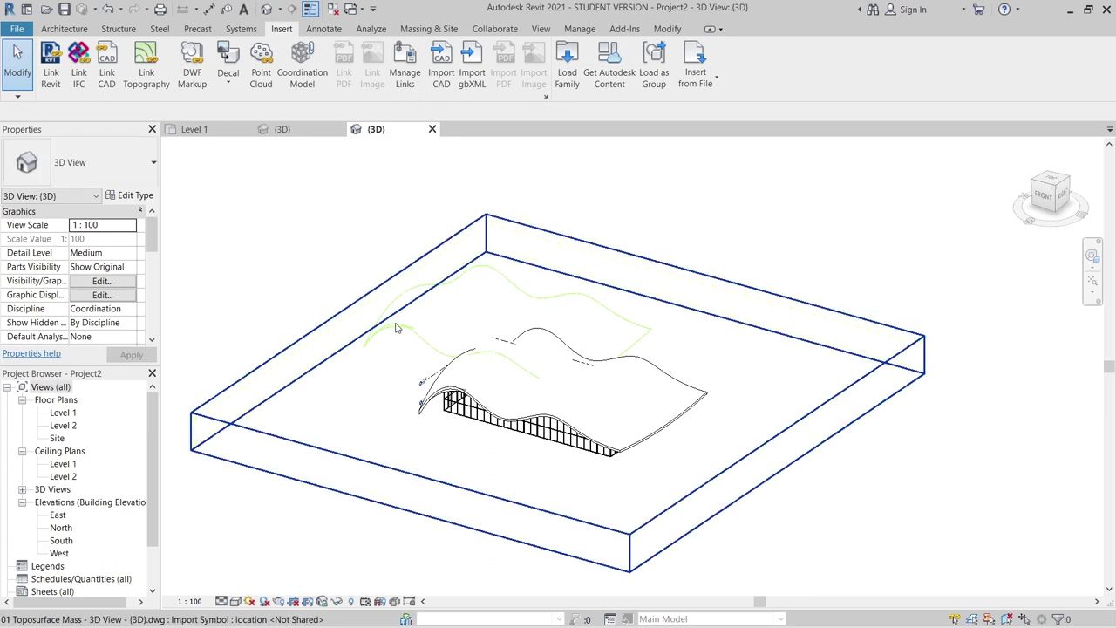
Temporarily isolate the imported Toposurface Mass DWG in the 3D view and clear the selection.
{"action": "left_click", "coordinate": [397, 328]}
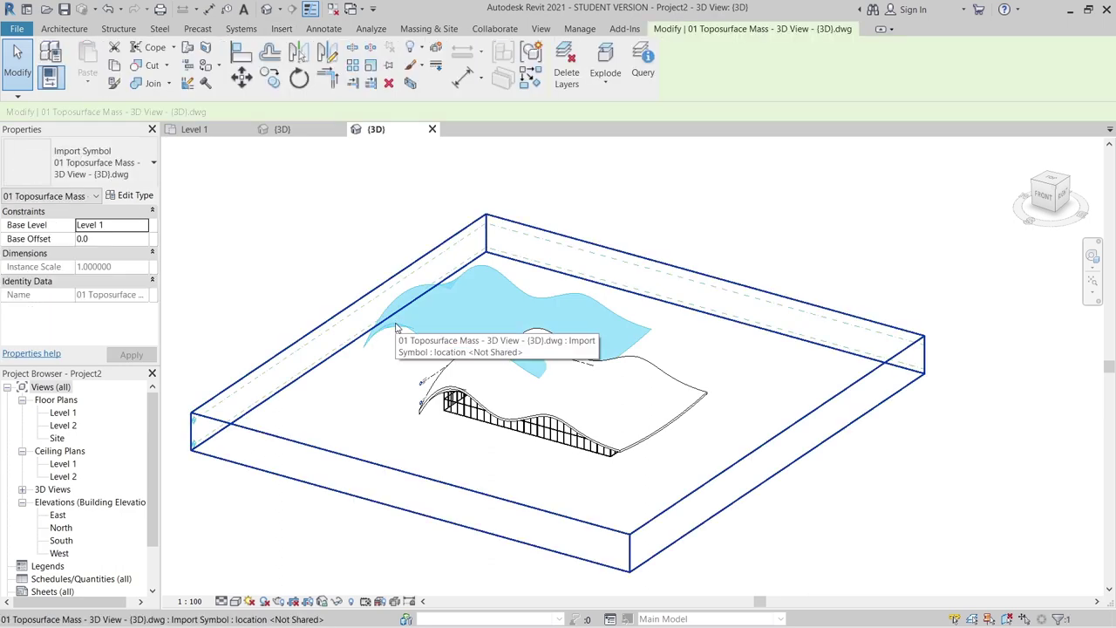
{"action": "key", "text": "h"}
{"action": "key", "text": "i"}
{"action": "middle_click_drag", "start_coordinate": [600, 529], "coordinate": [442, 276], "text": "shift"}
{"action": "key", "text": "Escape"}
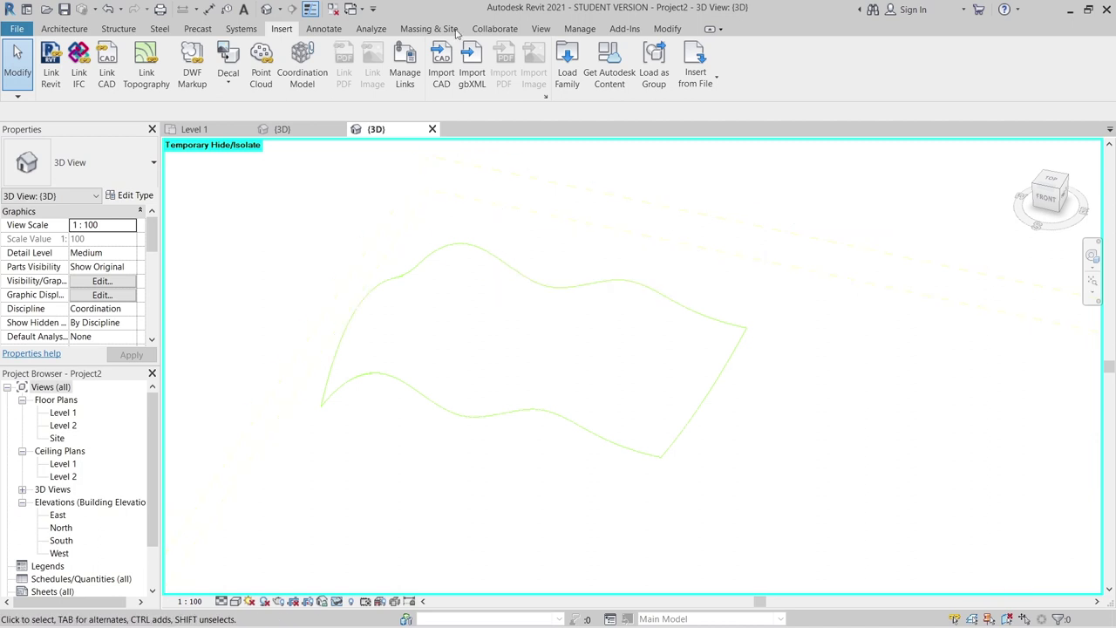
Create a toposurface from the imported 01 Toposurface Mass DWG, using points from the A-MASS layer only.
{"action": "left_click", "coordinate": [438, 28]}
{"action": "left_click", "coordinate": [334, 74]}
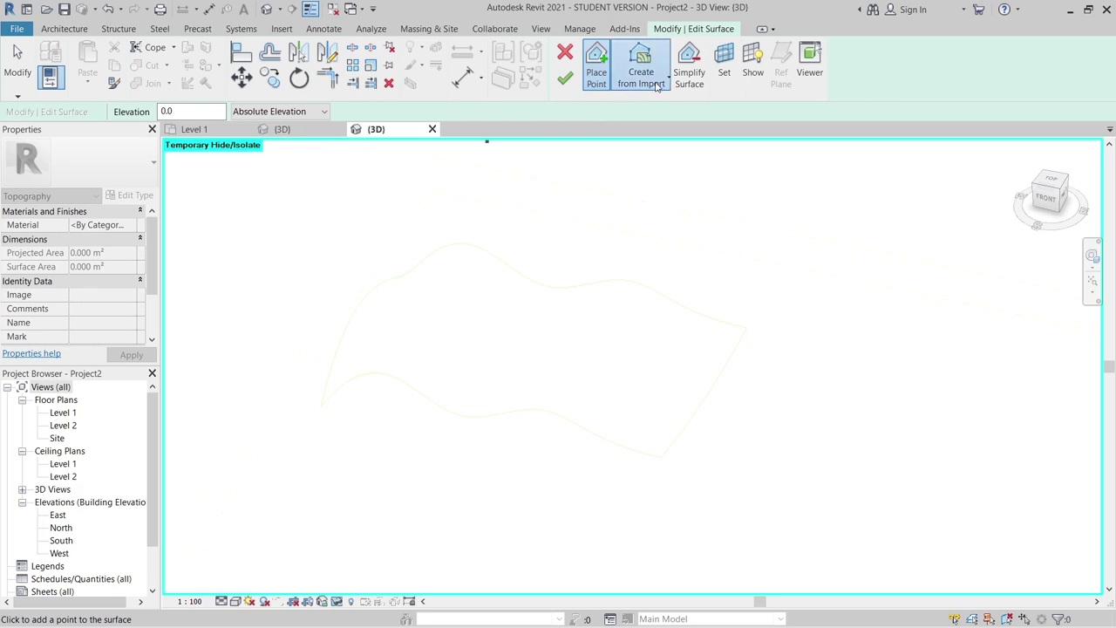
{"action": "left_click", "coordinate": [639, 76]}
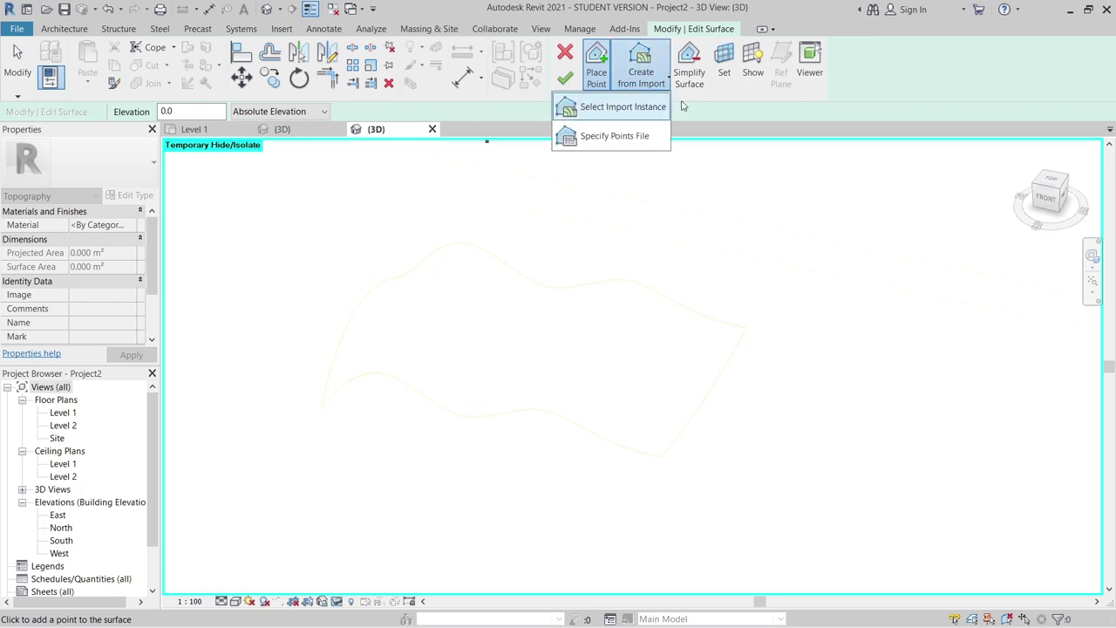
{"action": "left_click", "coordinate": [610, 106]}
{"action": "left_click", "coordinate": [541, 221]}
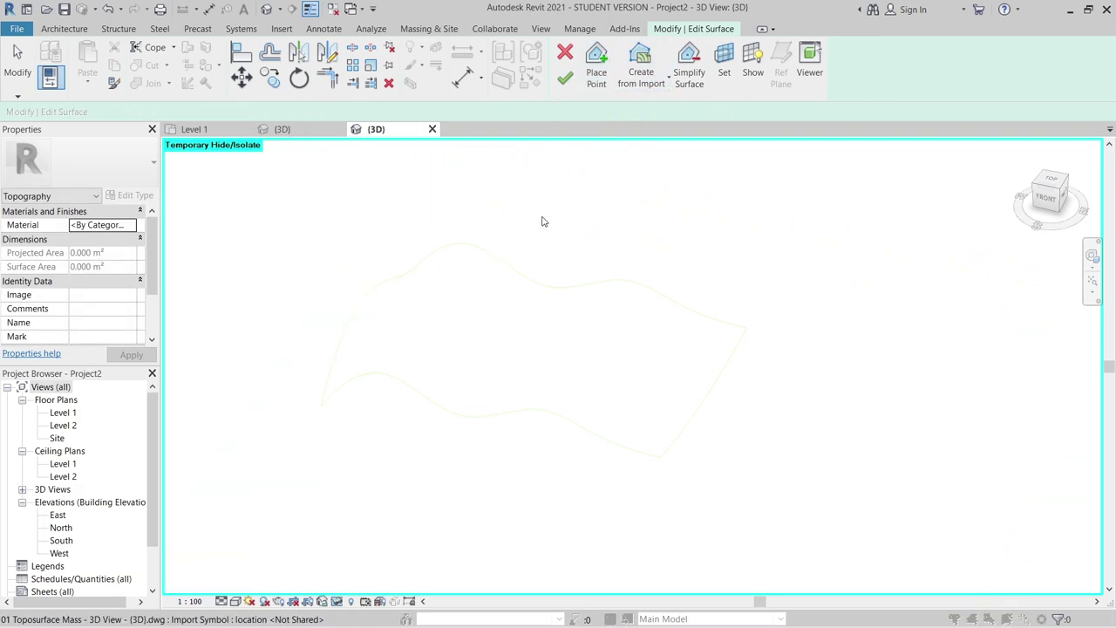
{"action": "left_click", "coordinate": [540, 162]}
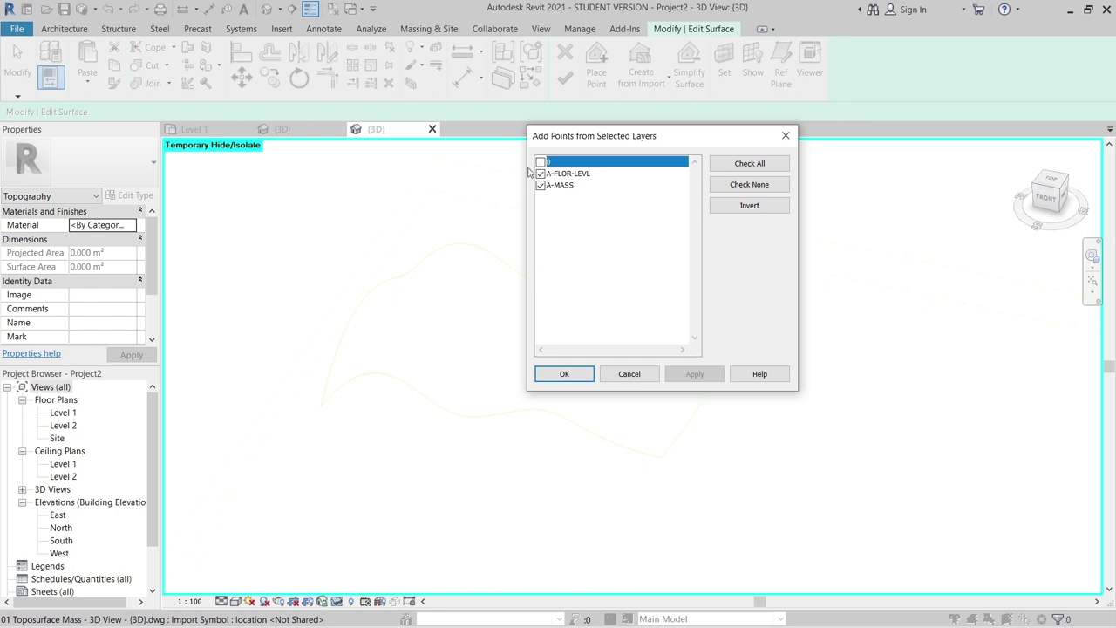
{"action": "left_click", "coordinate": [542, 174]}
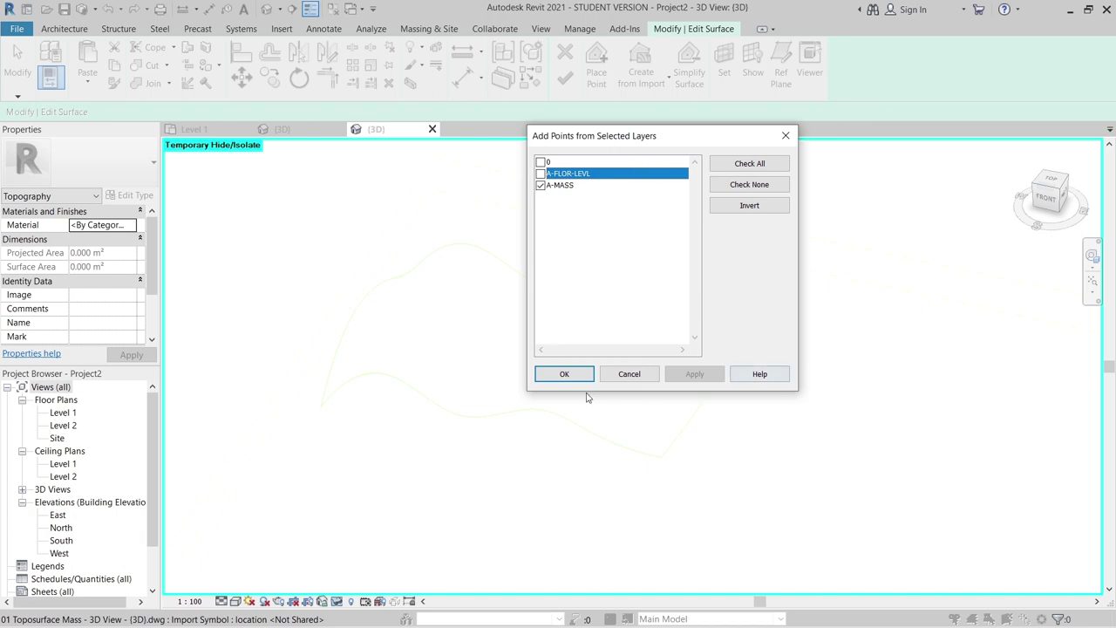
{"action": "left_click", "coordinate": [566, 374]}
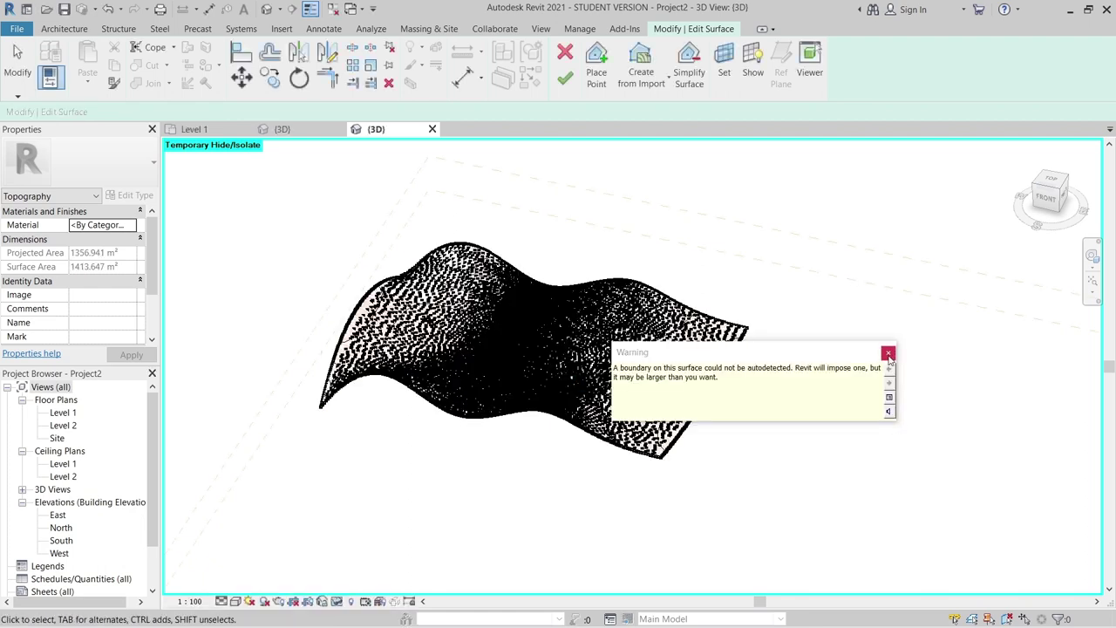
{"action": "left_click", "coordinate": [889, 354]}
{"action": "scroll", "coordinate": [471, 359], "scroll_direction": "up", "scroll_amount": 5}
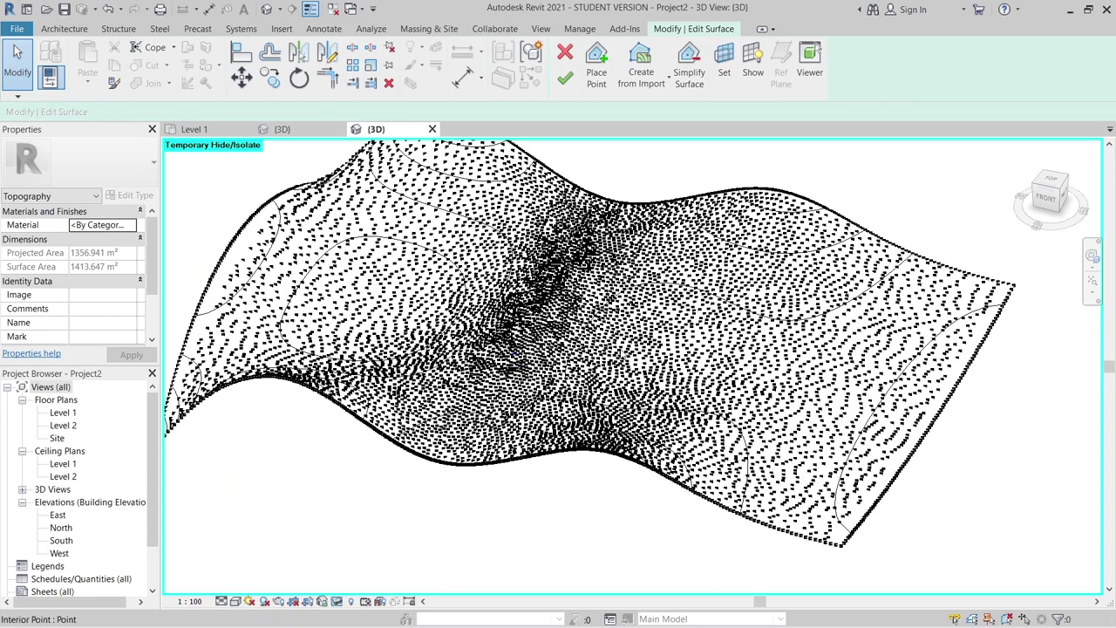
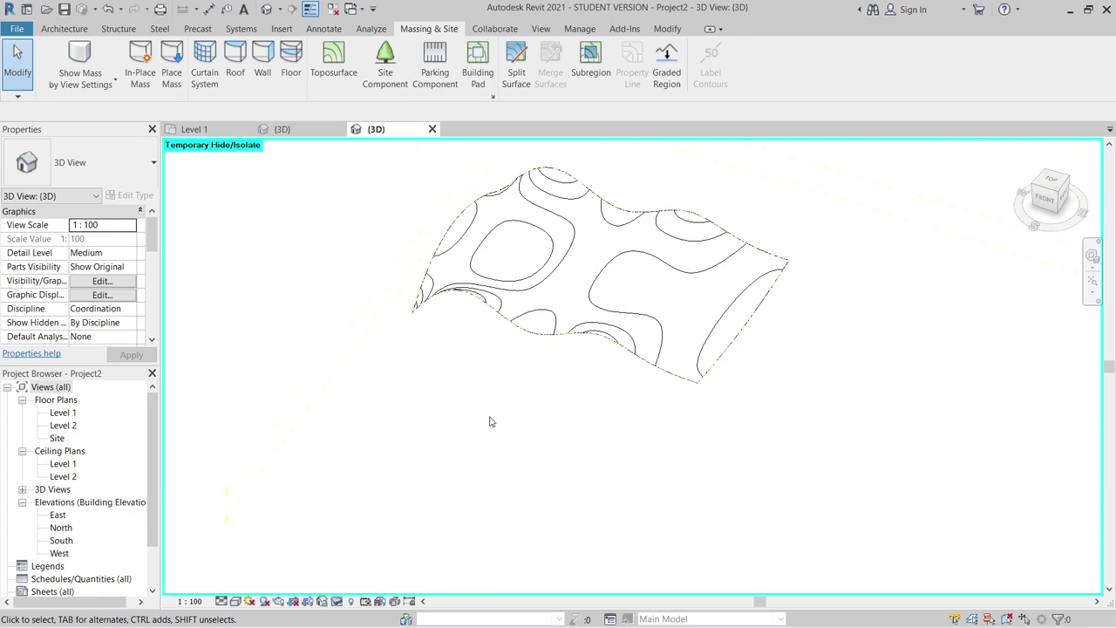
Delete the imported 01 Toposurface Mass DWG from the 3D view, keeping the toposurface.
{"action": "scroll", "coordinate": [523, 253], "scroll_direction": "down", "scroll_amount": 4}
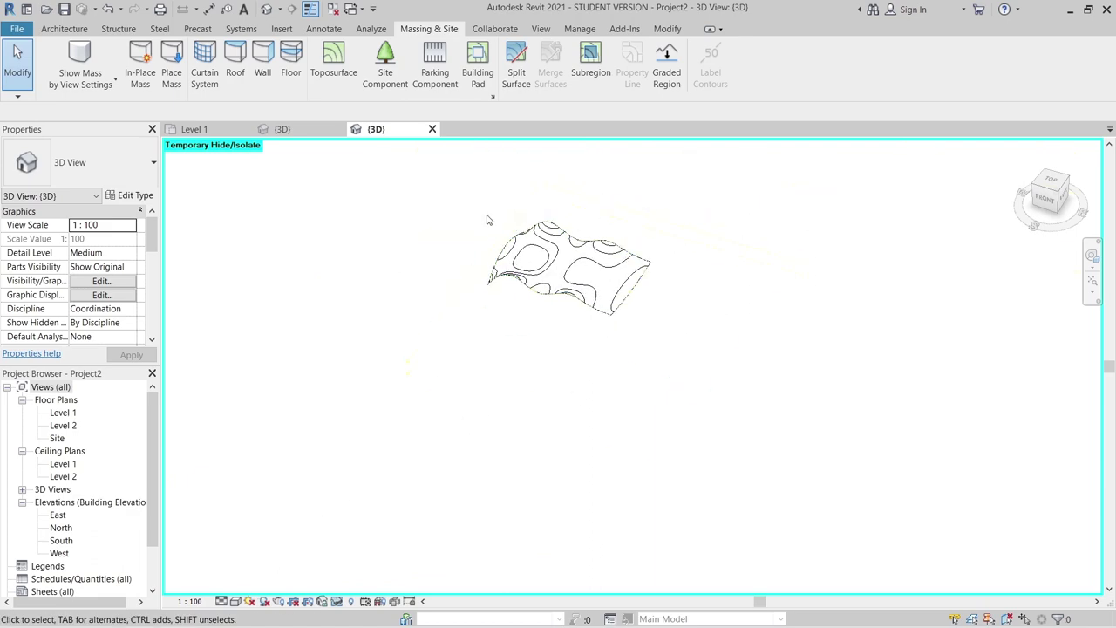
{"action": "scroll", "coordinate": [509, 245], "scroll_direction": "up", "scroll_amount": 2}
{"action": "left_click", "coordinate": [462, 296]}
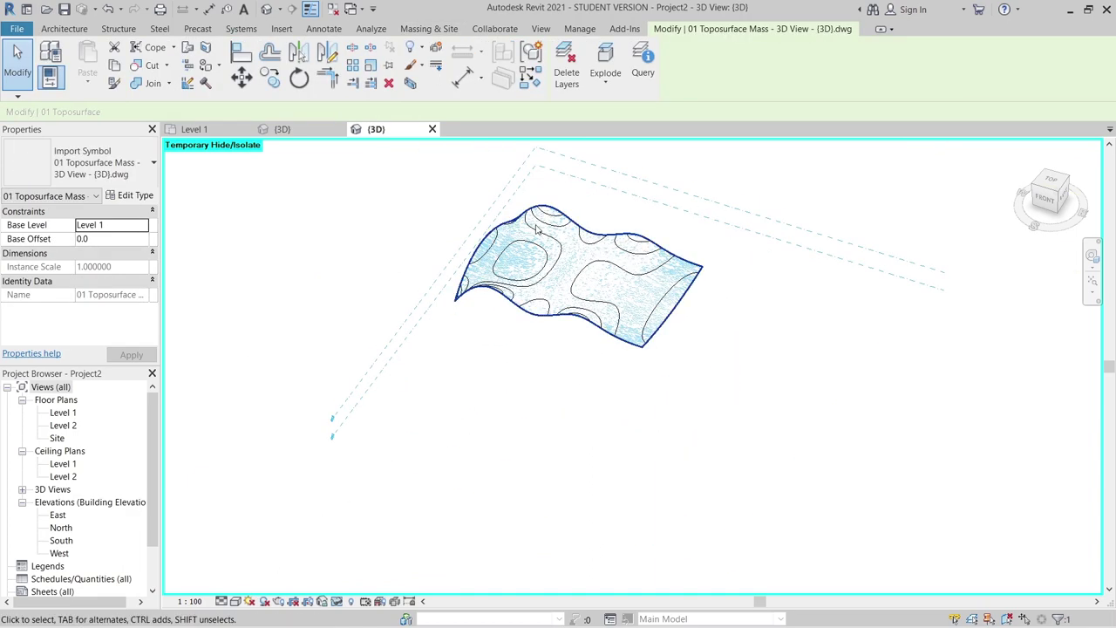
{"action": "left_click", "coordinate": [893, 209]}
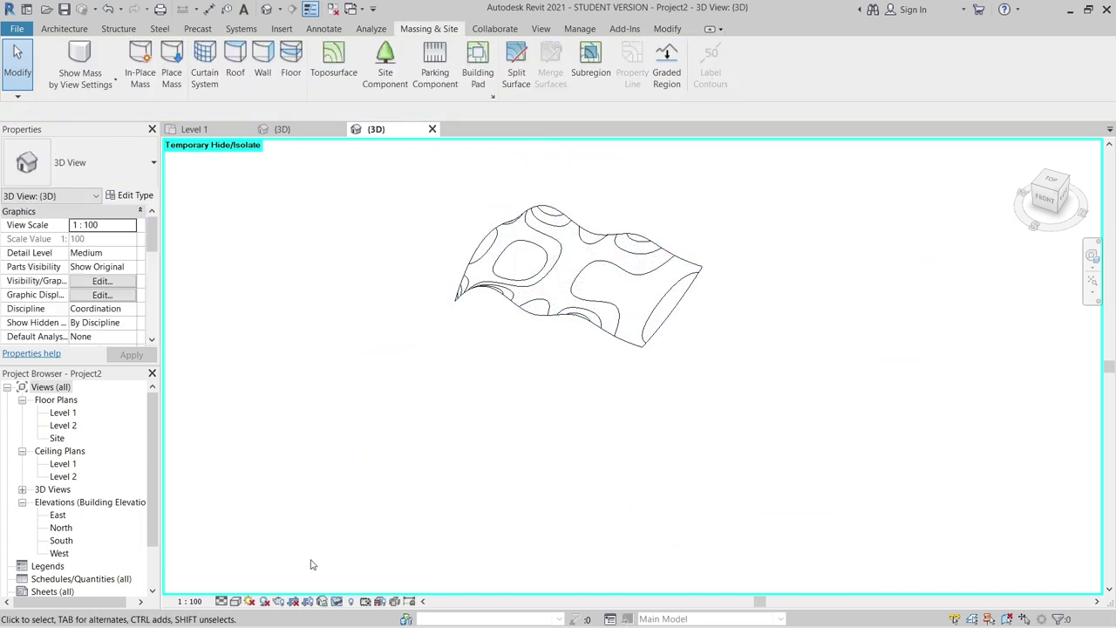
Set the 3D view's visual style to Consistent Colors and reset the temporary hide/isolate.
{"action": "left_click", "coordinate": [235, 602]}
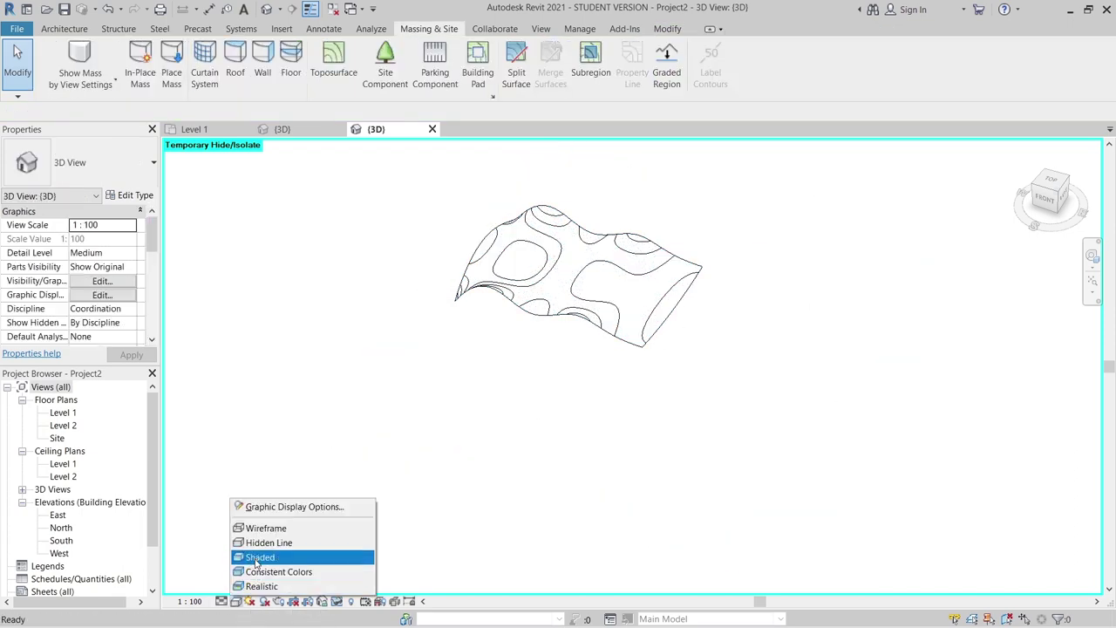
{"action": "left_click", "coordinate": [256, 572]}
{"action": "scroll", "coordinate": [523, 305], "scroll_direction": "up", "scroll_amount": 5}
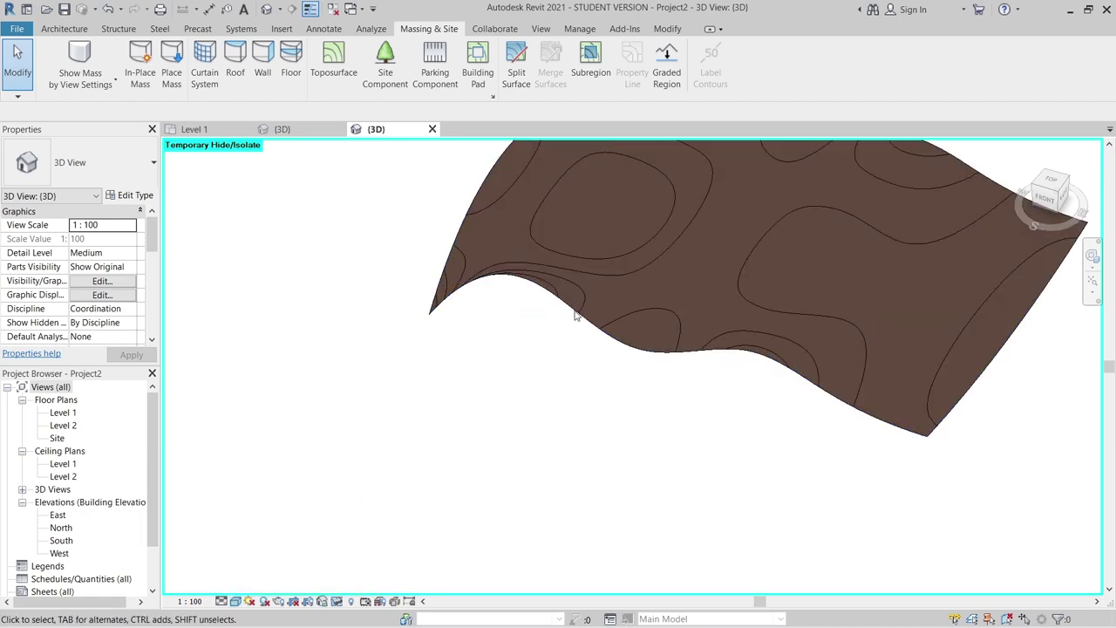
{"action": "middle_click_drag", "start_coordinate": [512, 414], "coordinate": [518, 386], "text": "shift"}
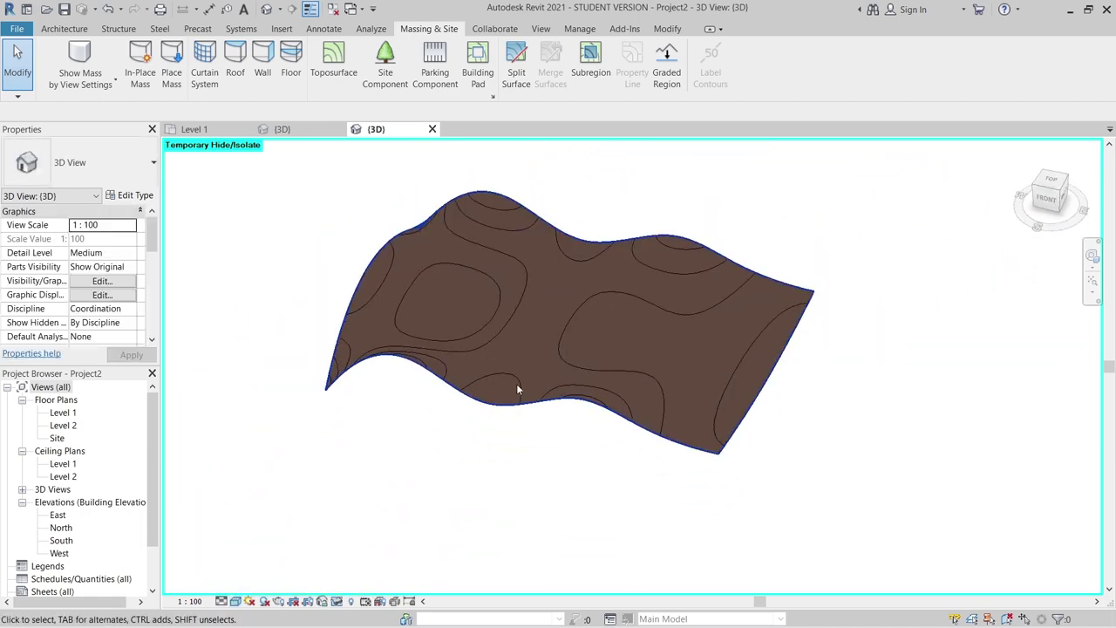
{"action": "middle_click_drag", "start_coordinate": [625, 307], "coordinate": [626, 272]}
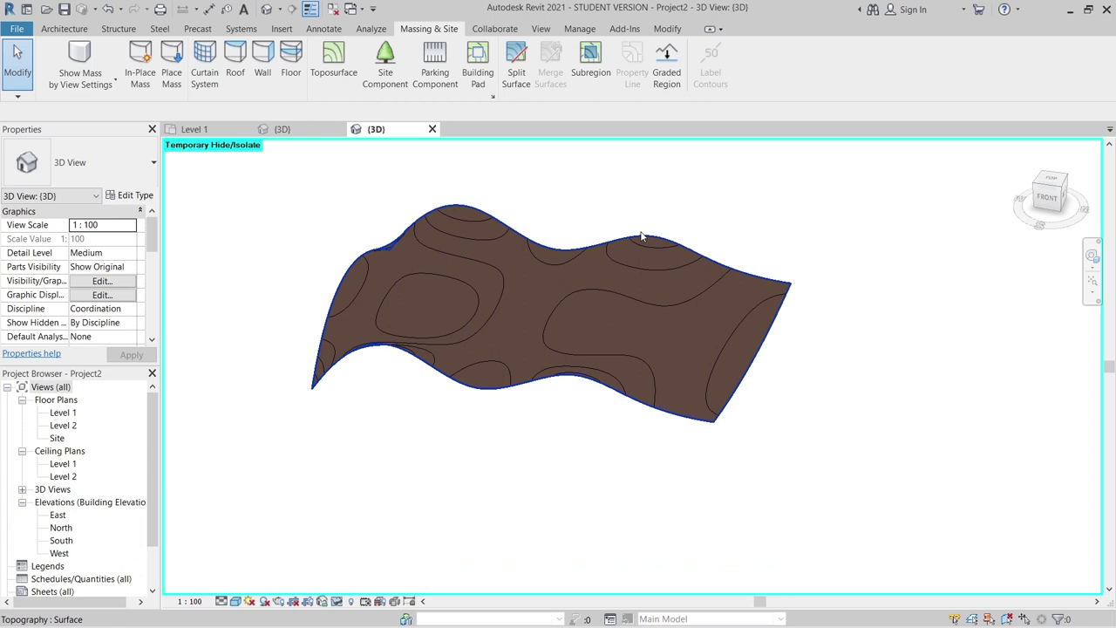
{"action": "key", "text": "h"}
{"action": "key", "text": "r"}
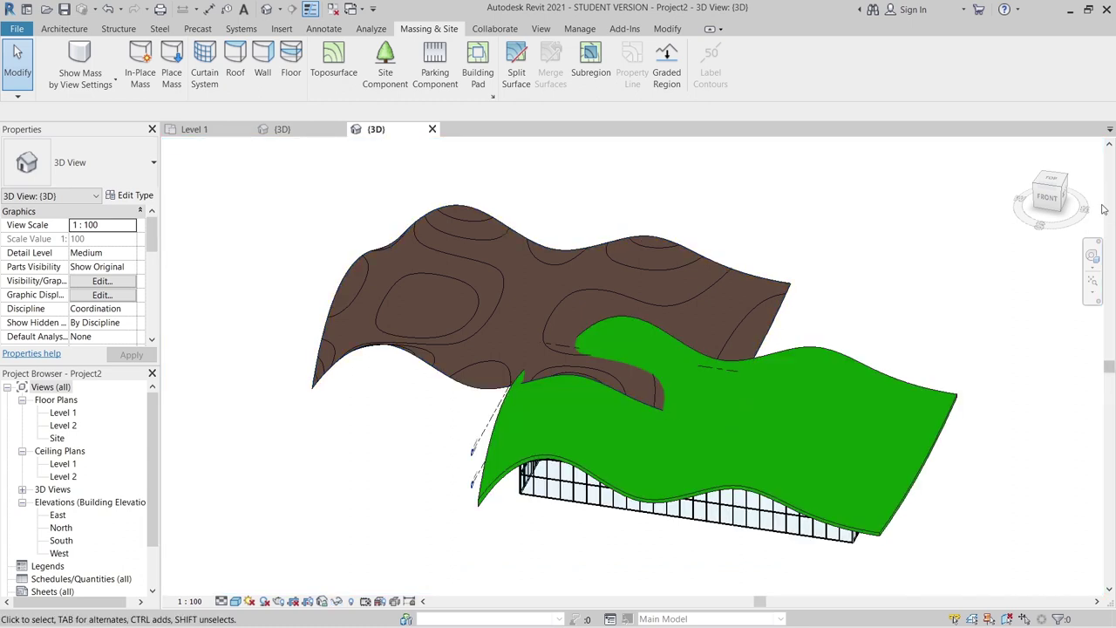
In the front orientation of the 3D view, move the toposurface from its lowest tip onto the matching lowest tip of the roof.
{"action": "left_click", "coordinate": [1048, 197]}
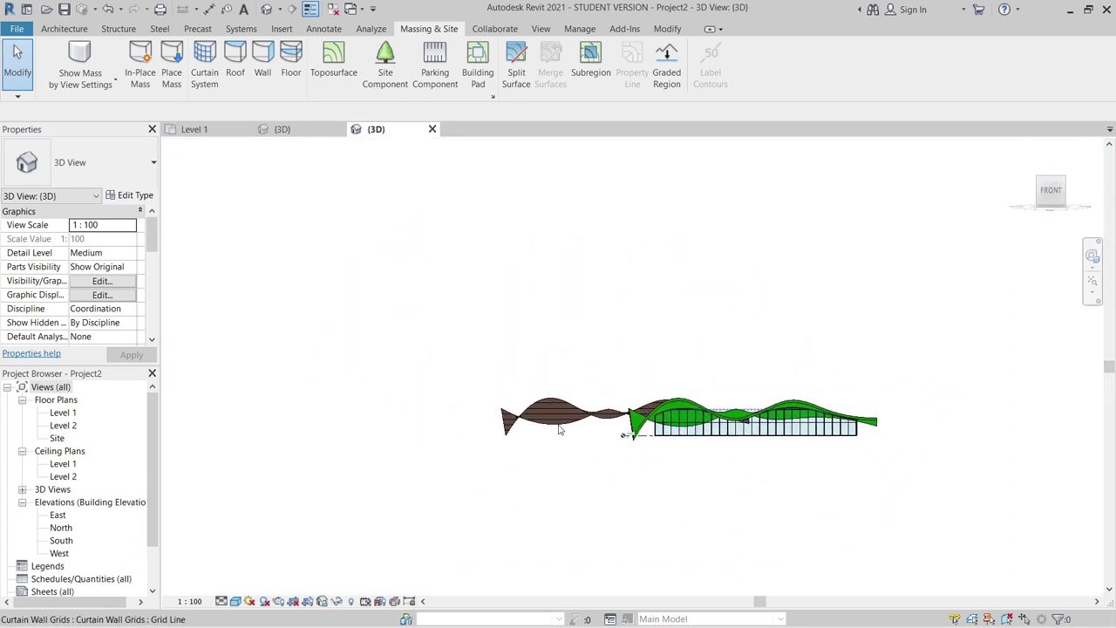
{"action": "left_click", "coordinate": [452, 325]}
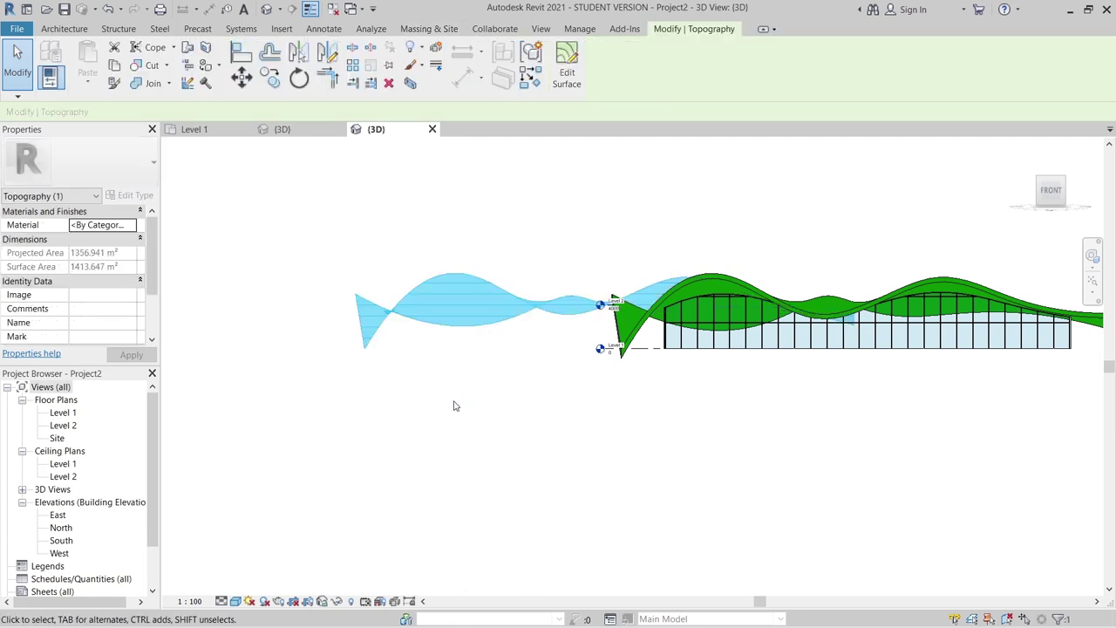
{"action": "key", "text": "m"}
{"action": "key", "text": "v"}
{"action": "scroll", "coordinate": [453, 402], "scroll_direction": "up", "scroll_amount": 1}
{"action": "scroll", "coordinate": [453, 402], "scroll_direction": "up", "scroll_amount": 1}
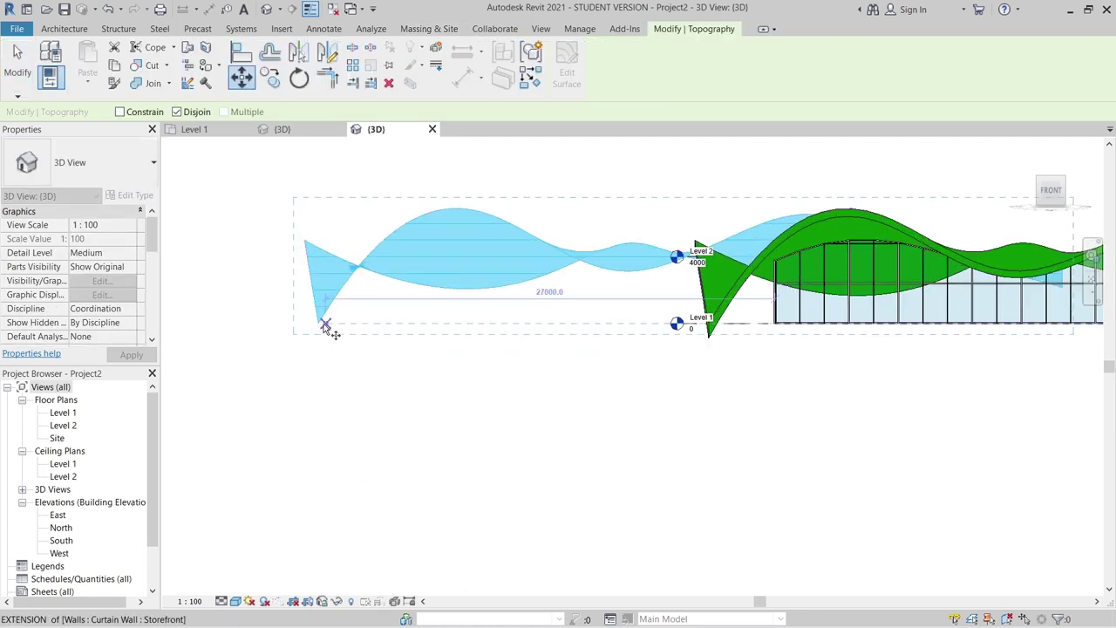
{"action": "scroll", "coordinate": [320, 325], "scroll_direction": "up", "scroll_amount": 3}
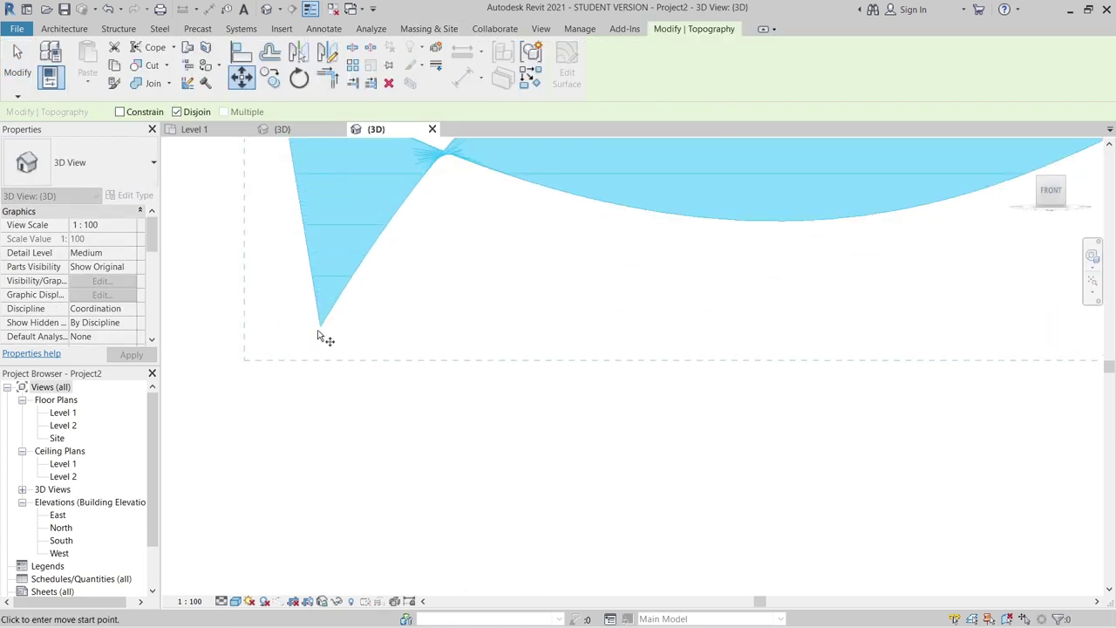
{"action": "scroll", "coordinate": [320, 326], "scroll_direction": "down", "scroll_amount": 5}
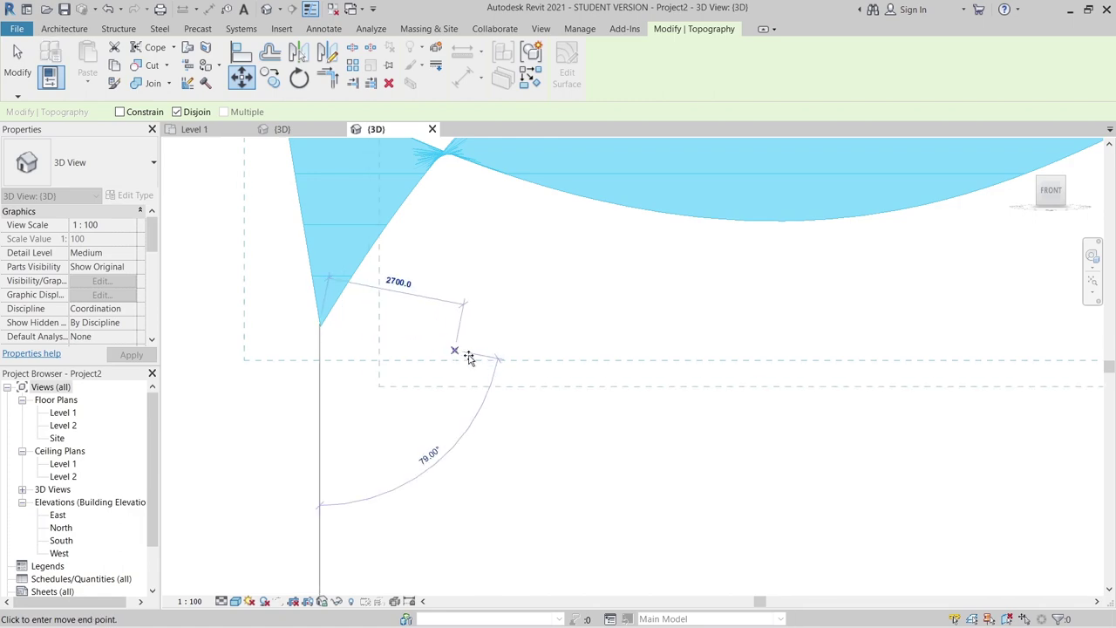
{"action": "scroll", "coordinate": [575, 428], "scroll_direction": "up", "scroll_amount": 2}
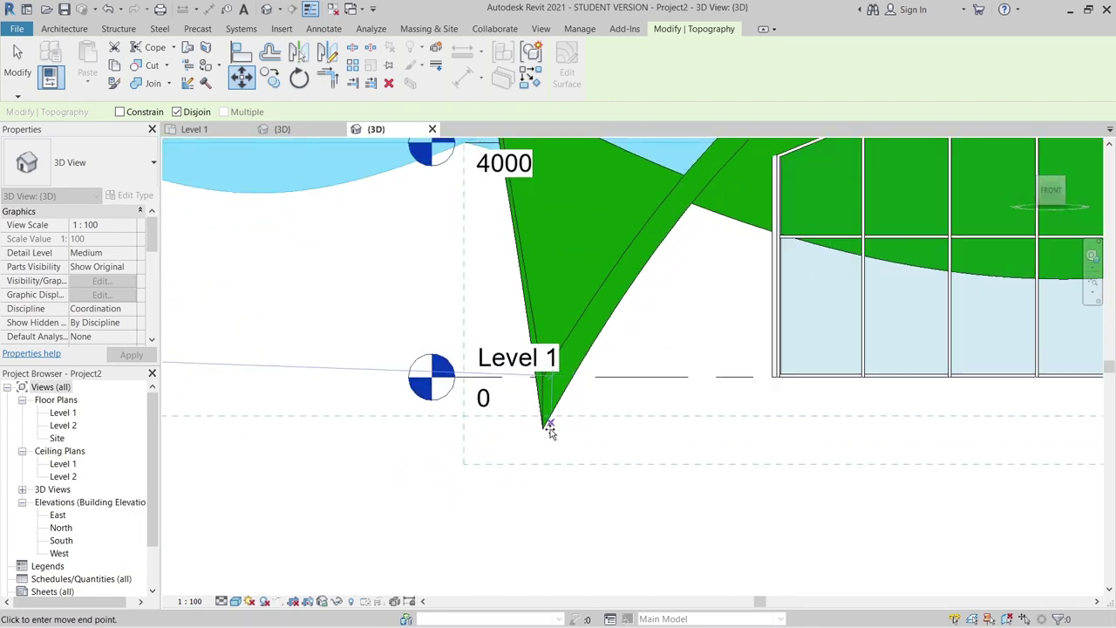
{"action": "left_click", "coordinate": [543, 428]}
{"action": "scroll", "coordinate": [577, 479], "scroll_direction": "down", "scroll_amount": 3}
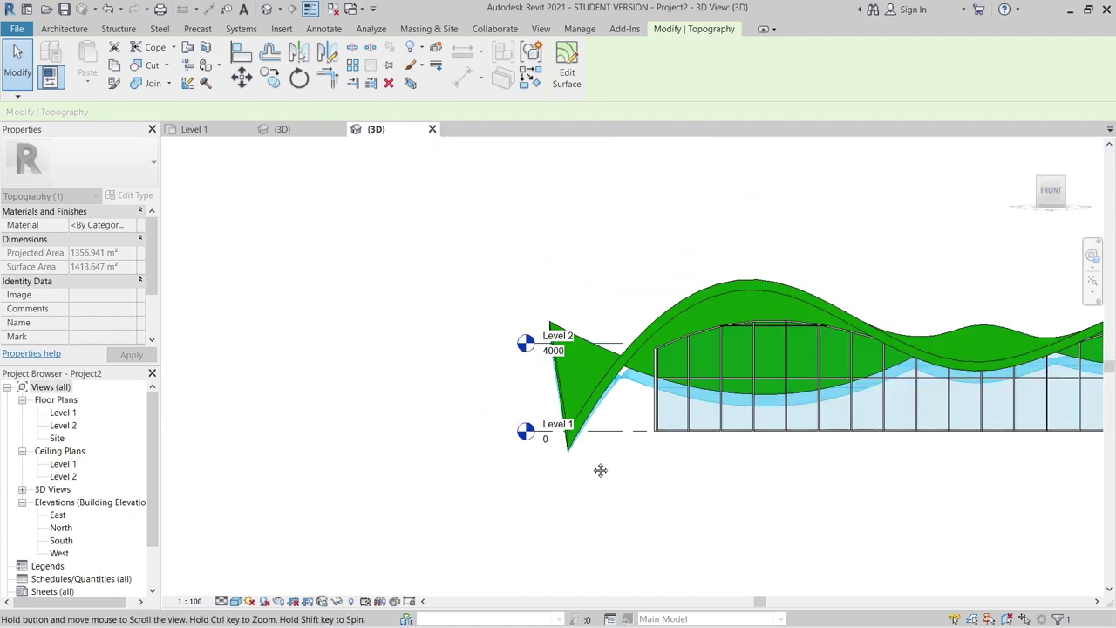
{"action": "mouse_move", "coordinate": [598, 468]}
{"action": "middle_mouse_down", "text": "shift"}
{"action": "mouse_move", "coordinate": [793, 474]}
{"action": "mouse_move", "coordinate": [680, 439]}
{"action": "mouse_move", "coordinate": [869, 480]}
{"action": "mouse_move", "coordinate": [842, 518]}
{"action": "middle_mouse_up", "text": "shift"}
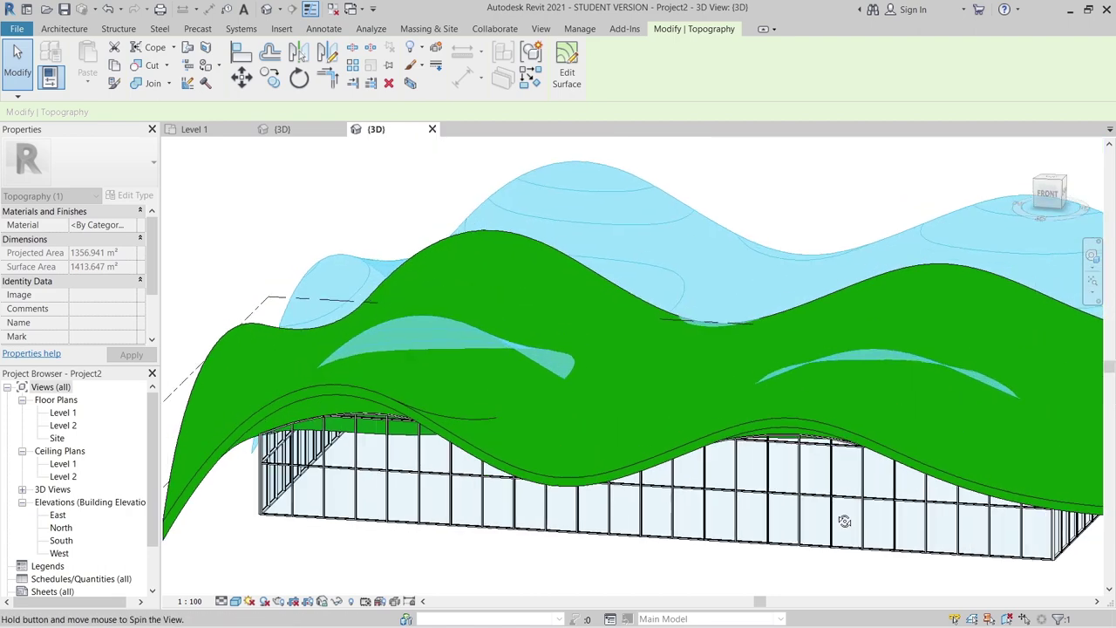
Set the Level 1 floor plan's detail level to Fine and its visual style to Wireframe.
{"action": "left_click", "coordinate": [197, 130]}
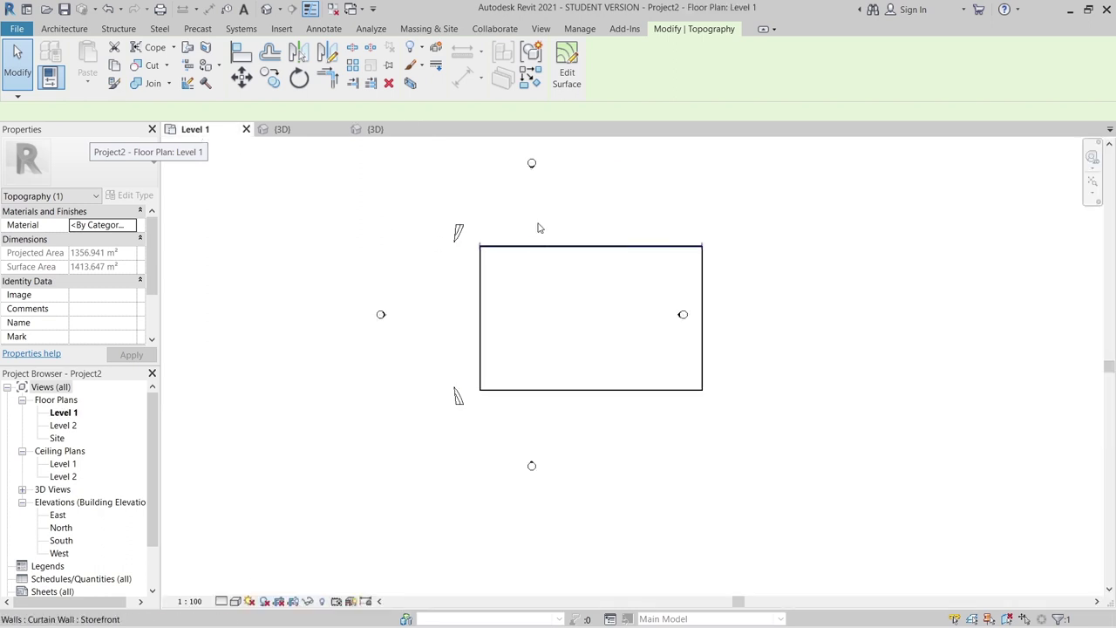
{"action": "left_click", "coordinate": [430, 329]}
{"action": "scroll", "coordinate": [415, 393], "scroll_direction": "up", "scroll_amount": 5}
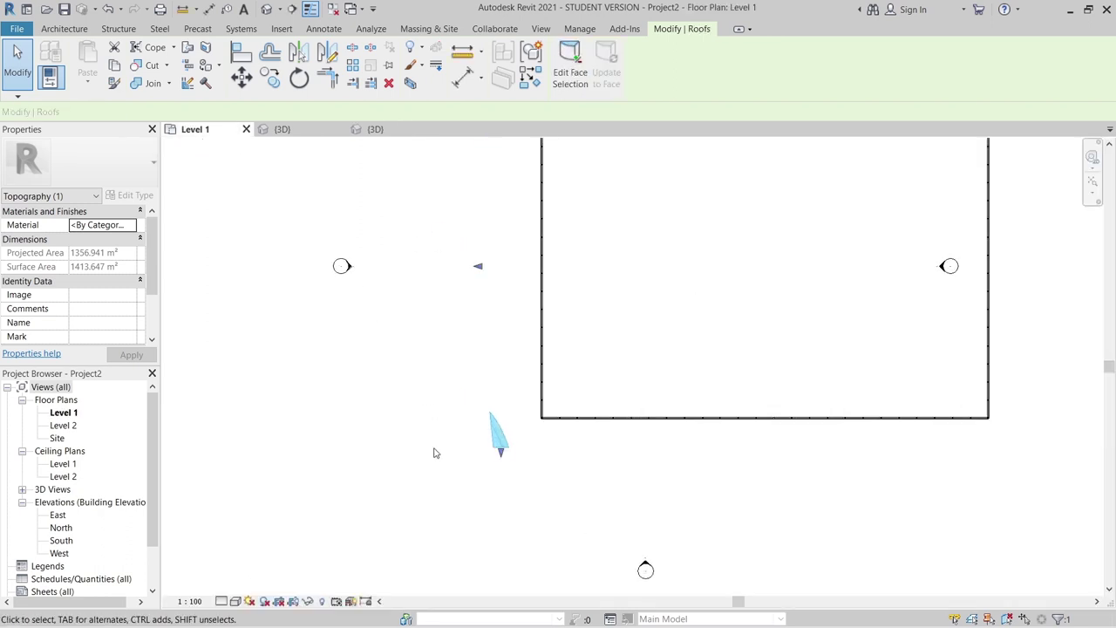
{"action": "left_click", "coordinate": [222, 601]}
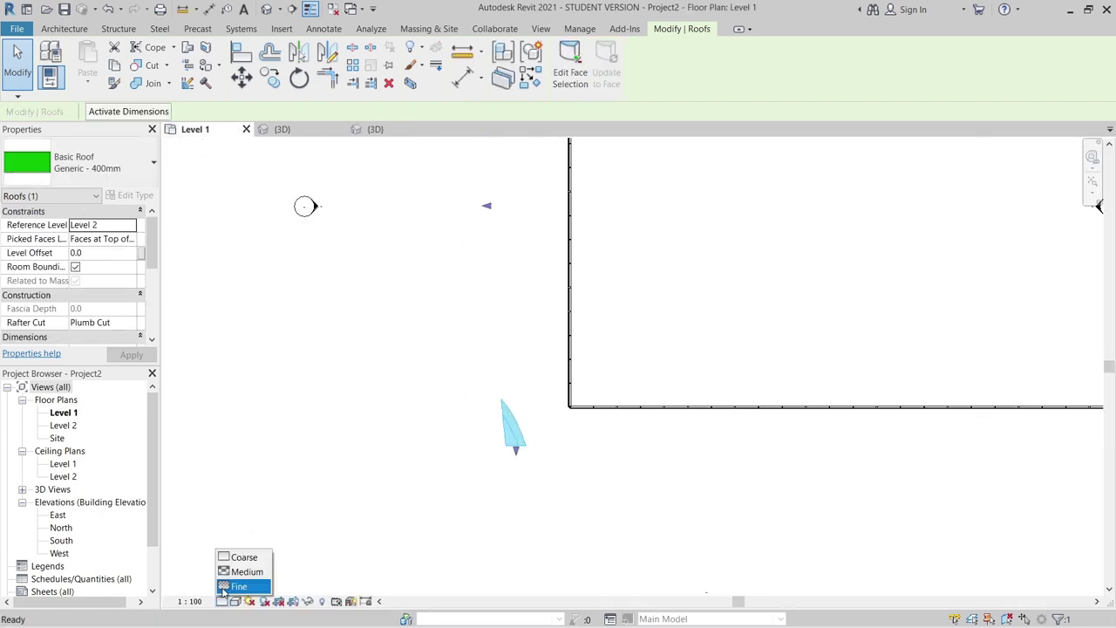
{"action": "left_click", "coordinate": [236, 588]}
{"action": "scroll", "coordinate": [384, 494], "scroll_direction": "down", "scroll_amount": 2}
{"action": "left_click", "coordinate": [219, 565]}
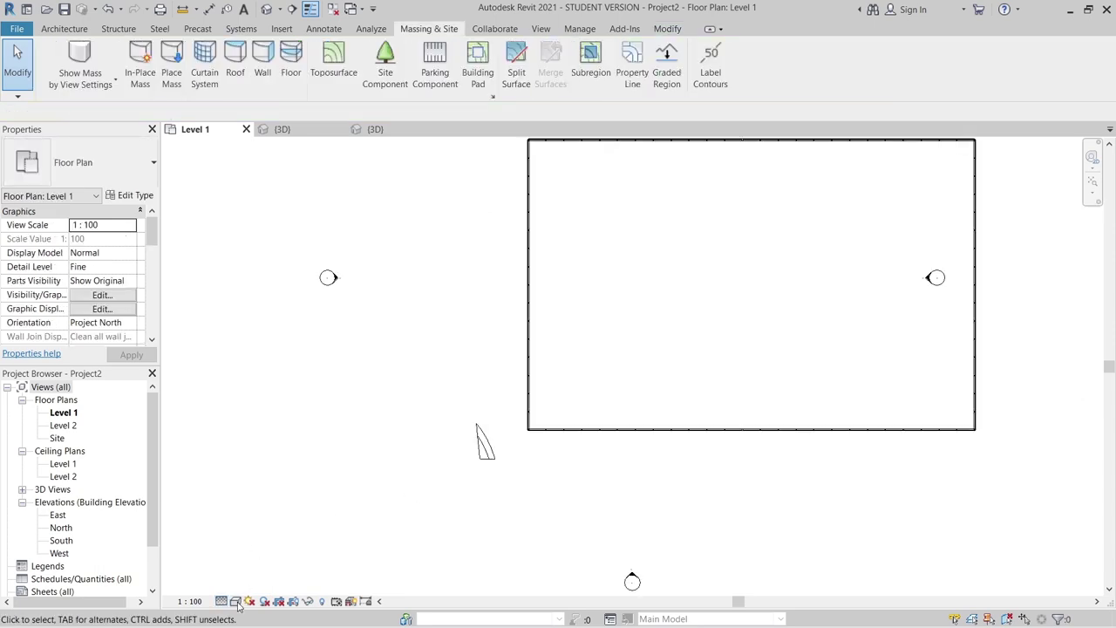
{"action": "left_click", "coordinate": [235, 601]}
{"action": "left_click", "coordinate": [288, 527]}
{"action": "scroll", "coordinate": [383, 492], "scroll_direction": "down", "scroll_amount": 2}
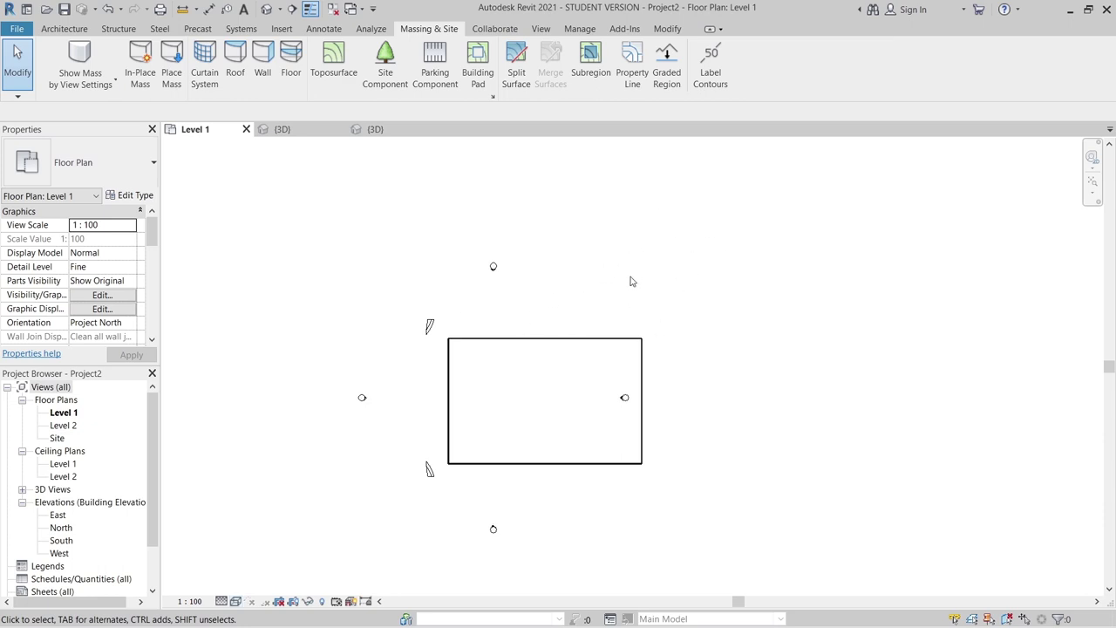
Set both the cut plane and top offsets in the Level 1 plan's view range to 10000.
{"action": "scroll", "coordinate": [602, 266], "scroll_direction": "down", "scroll_amount": 1}
{"action": "key", "text": "v"}
{"action": "key", "text": "r"}
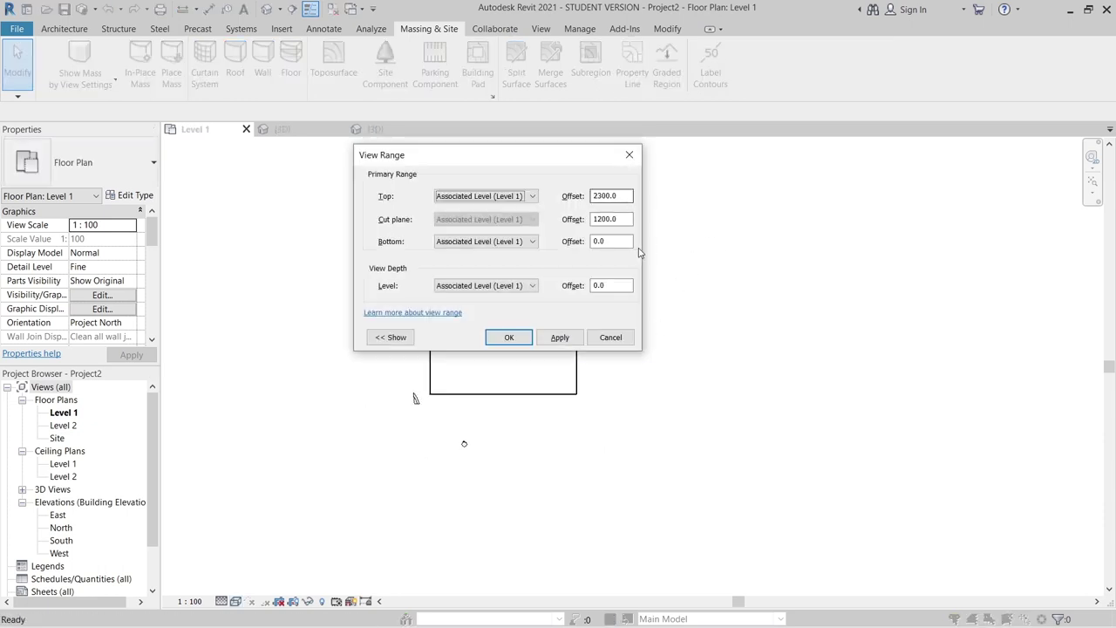
{"action": "type", "text": "000"}
{"action": "key", "text": "Tab"}
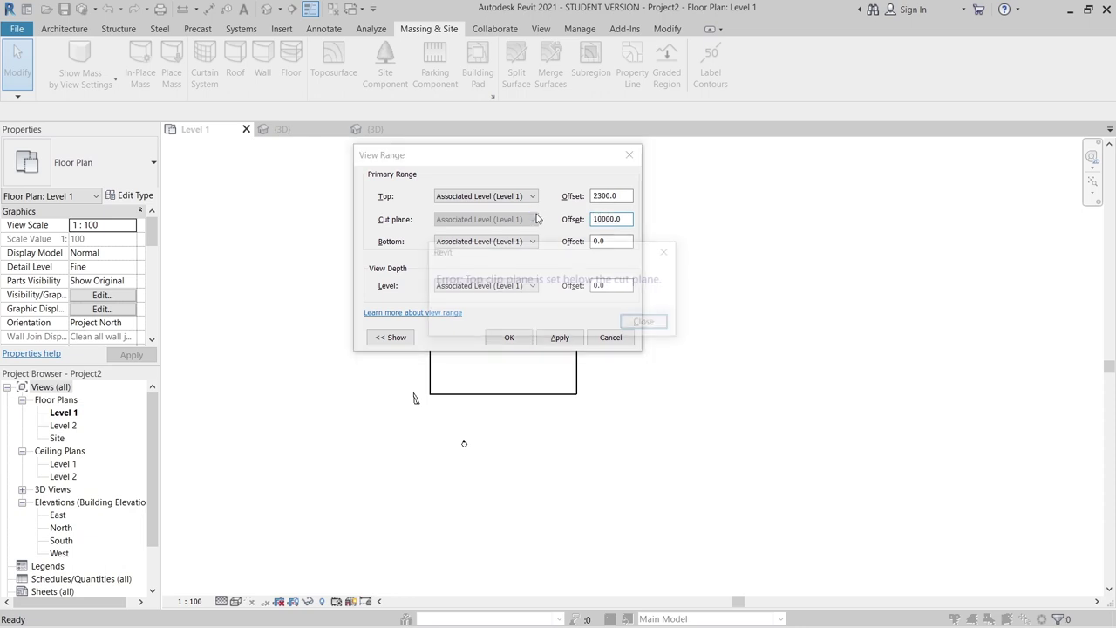
{"action": "key", "text": "Return"}
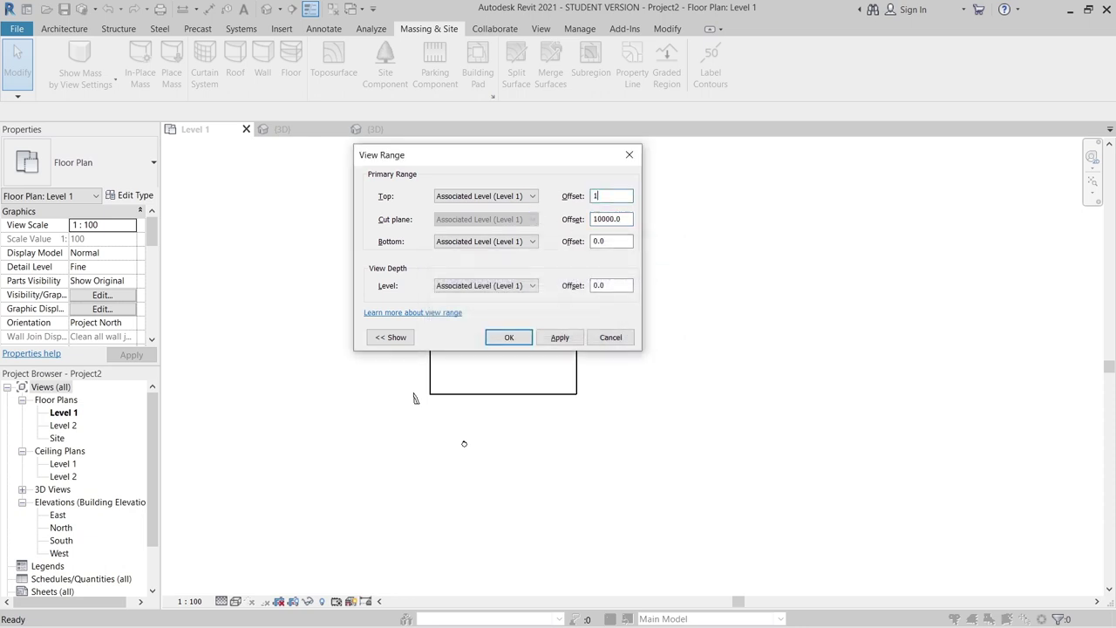
{"action": "type", "text": "10m"}
{"action": "key", "text": "Tab"}
{"action": "key", "text": "Return"}
Set the view range's bottom and view depth level to Unlimited and apply it to the Level 1 plan.
{"action": "left_click", "coordinate": [496, 242]}
{"action": "left_click", "coordinate": [471, 273]}
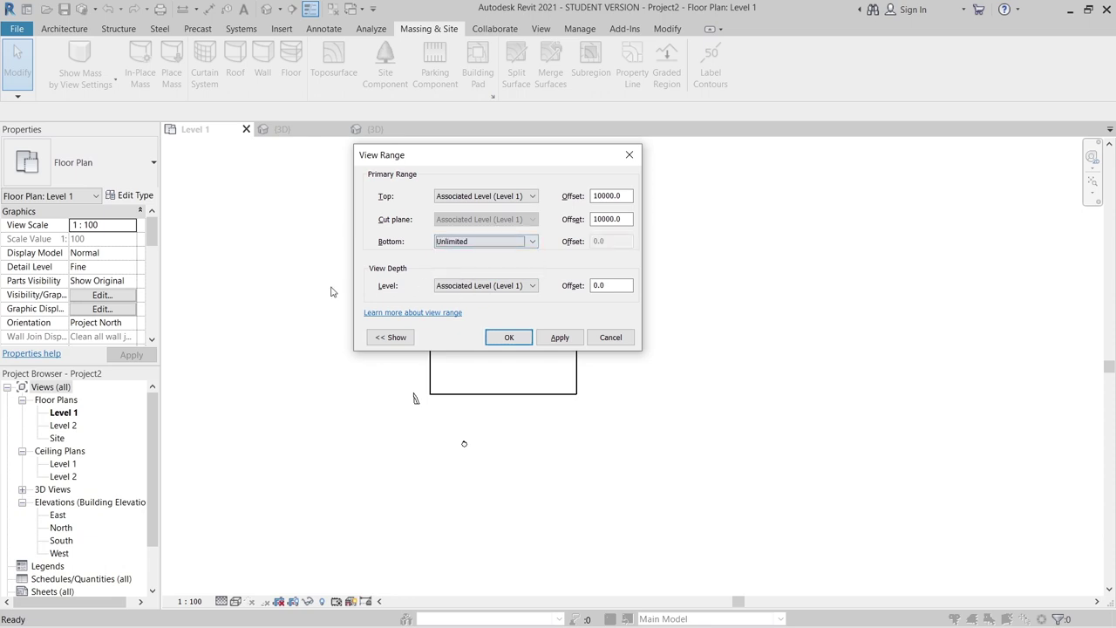
{"action": "left_click", "coordinate": [466, 286]}
{"action": "left_click", "coordinate": [495, 317]}
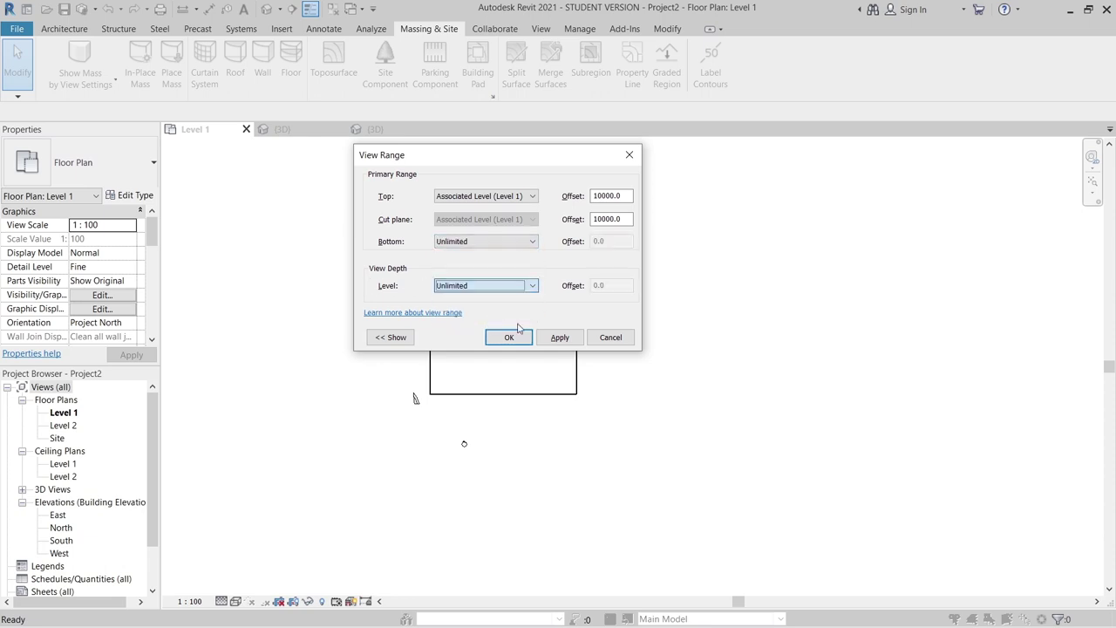
{"action": "left_click", "coordinate": [552, 342]}
{"action": "left_click", "coordinate": [502, 338]}
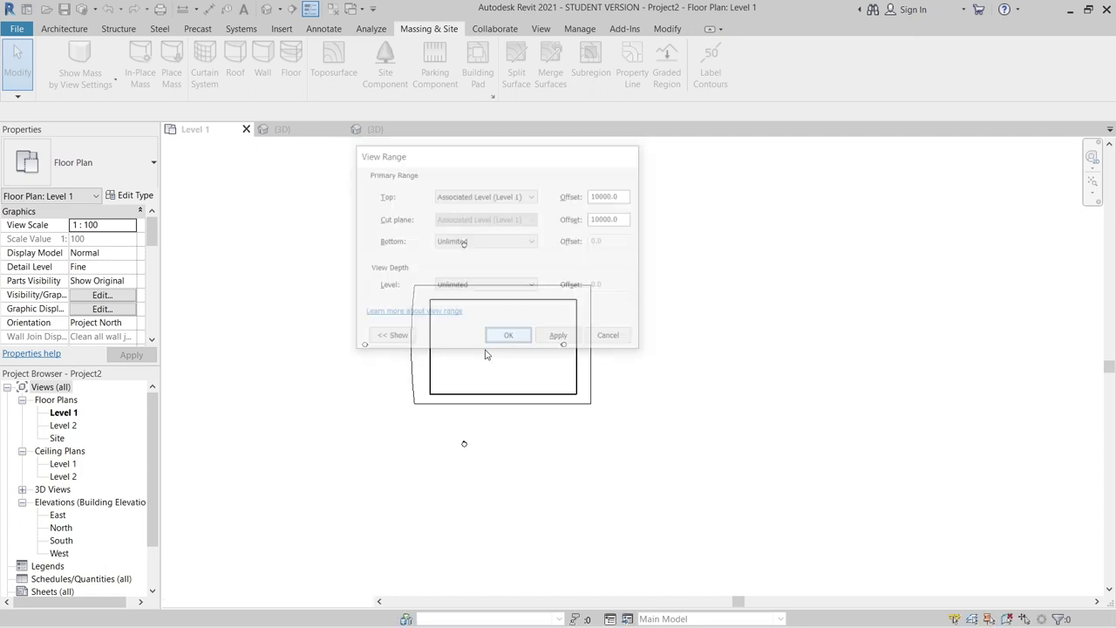
In the top orientation of the 3D view, move the toposurface from its upper-right corner onto the roof's matching corner.
{"action": "left_click", "coordinate": [400, 124]}
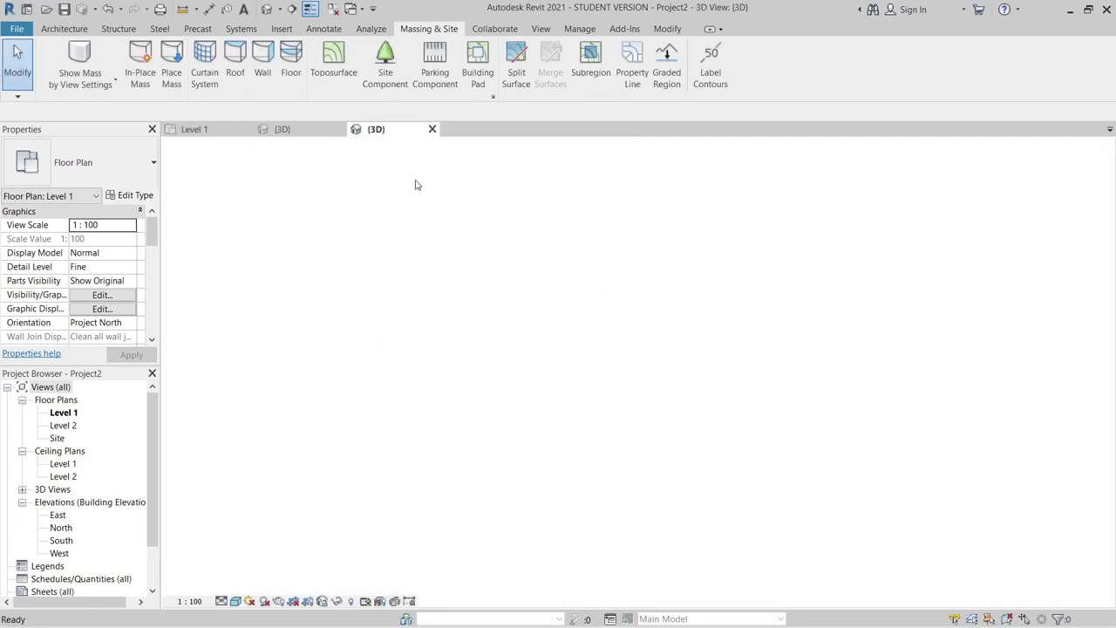
{"action": "left_click", "coordinate": [303, 286]}
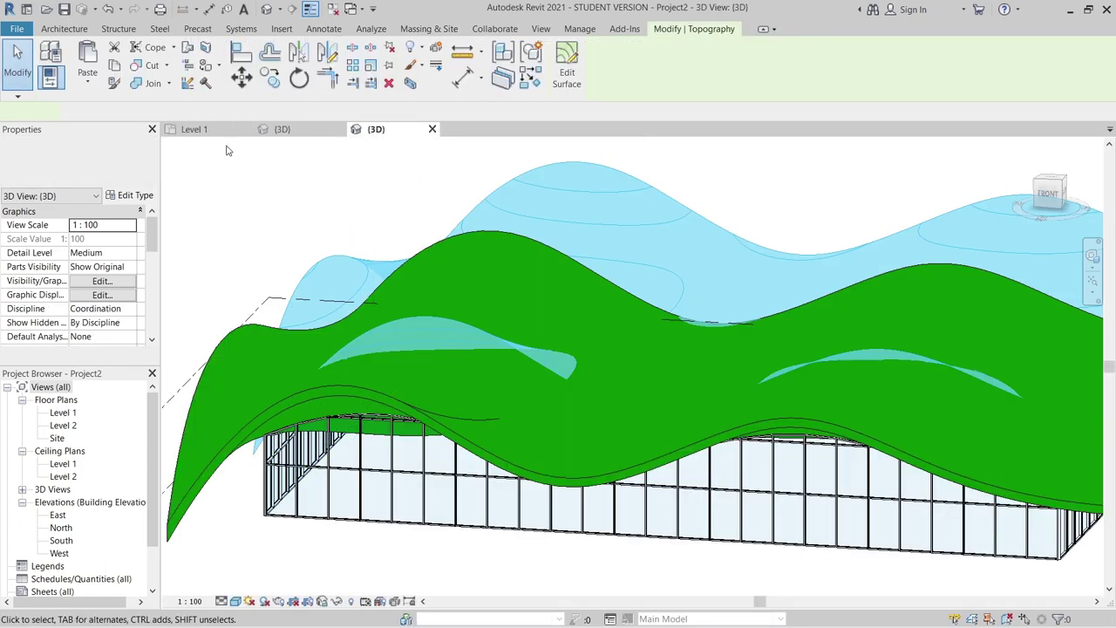
{"action": "left_click", "coordinate": [202, 129]}
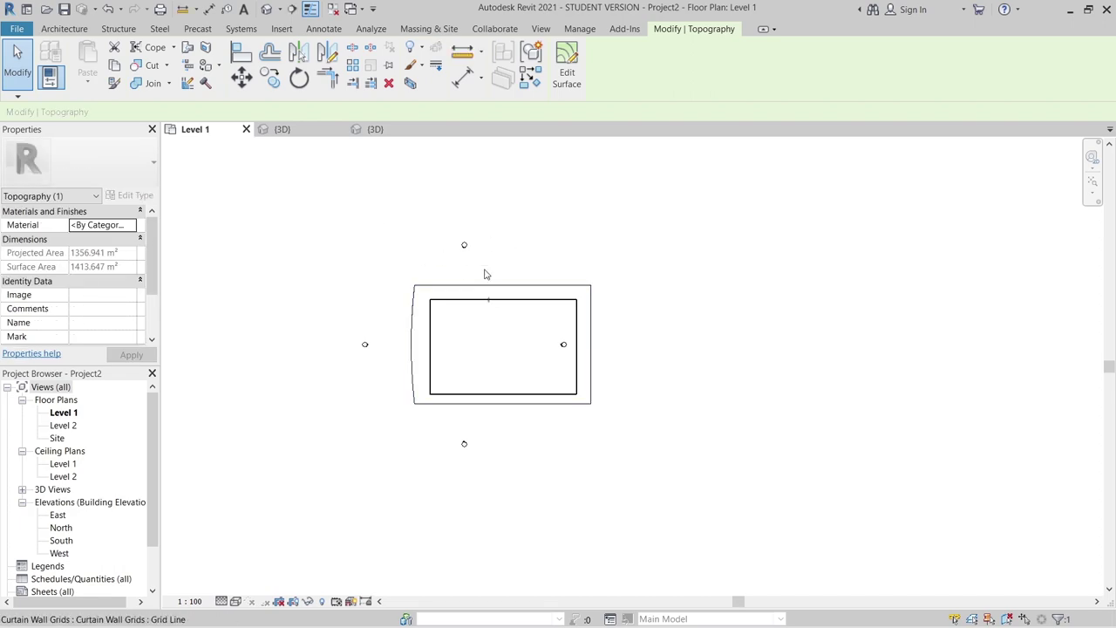
{"action": "left_click", "coordinate": [382, 131]}
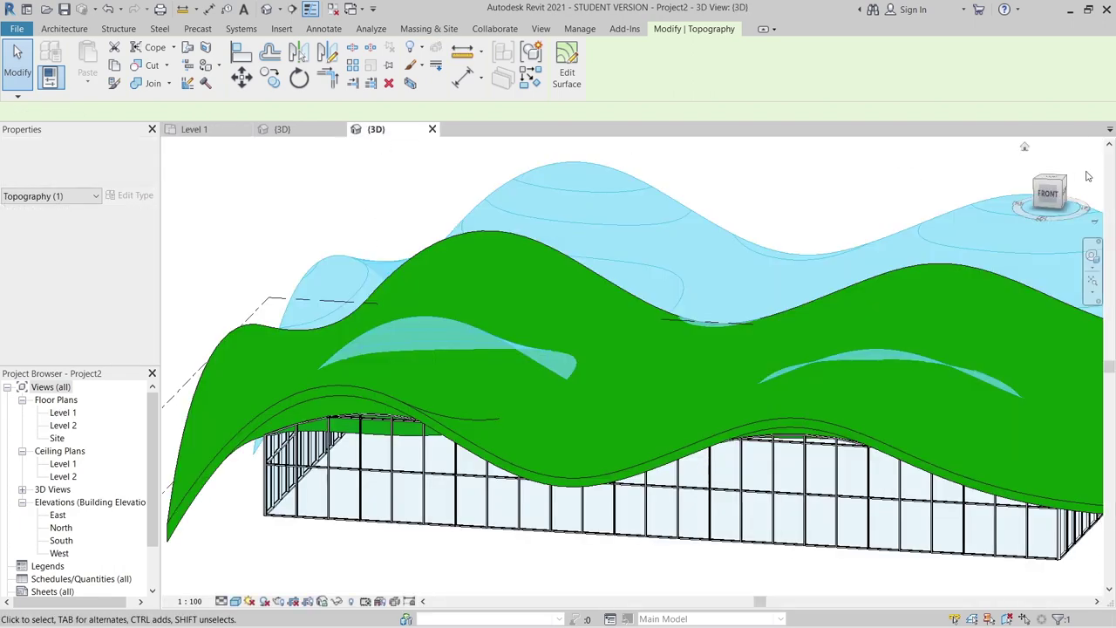
{"action": "left_click", "coordinate": [1052, 177]}
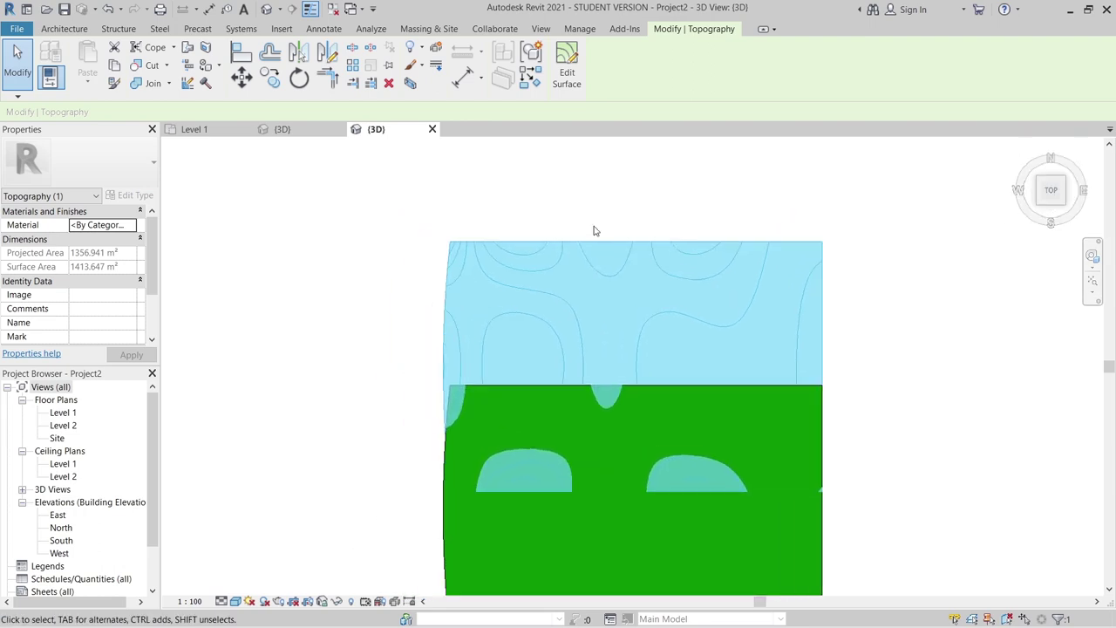
{"action": "scroll", "coordinate": [819, 276], "scroll_direction": "up", "scroll_amount": 3}
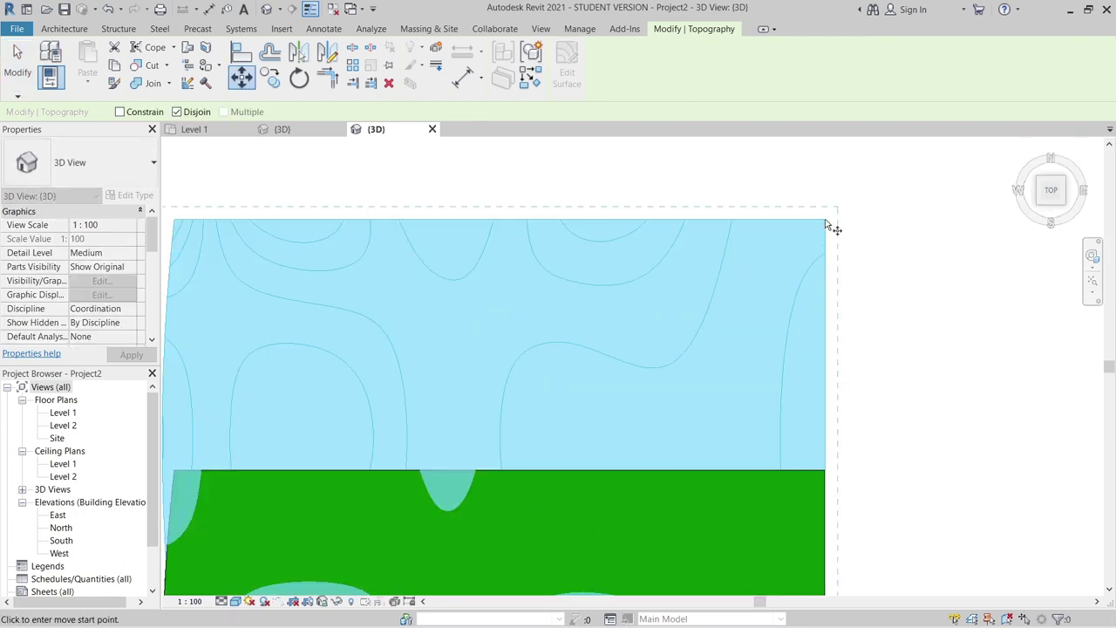
{"action": "scroll", "coordinate": [827, 225], "scroll_direction": "up", "scroll_amount": 2}
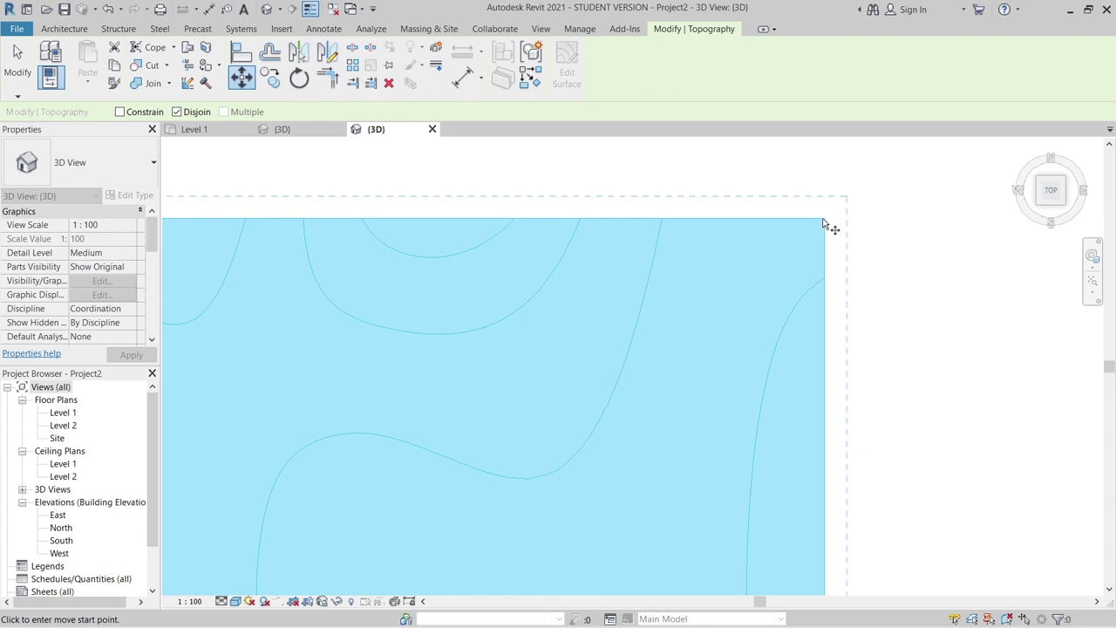
{"action": "left_click", "coordinate": [823, 223]}
{"action": "scroll", "coordinate": [802, 257], "scroll_direction": "down", "scroll_amount": 3}
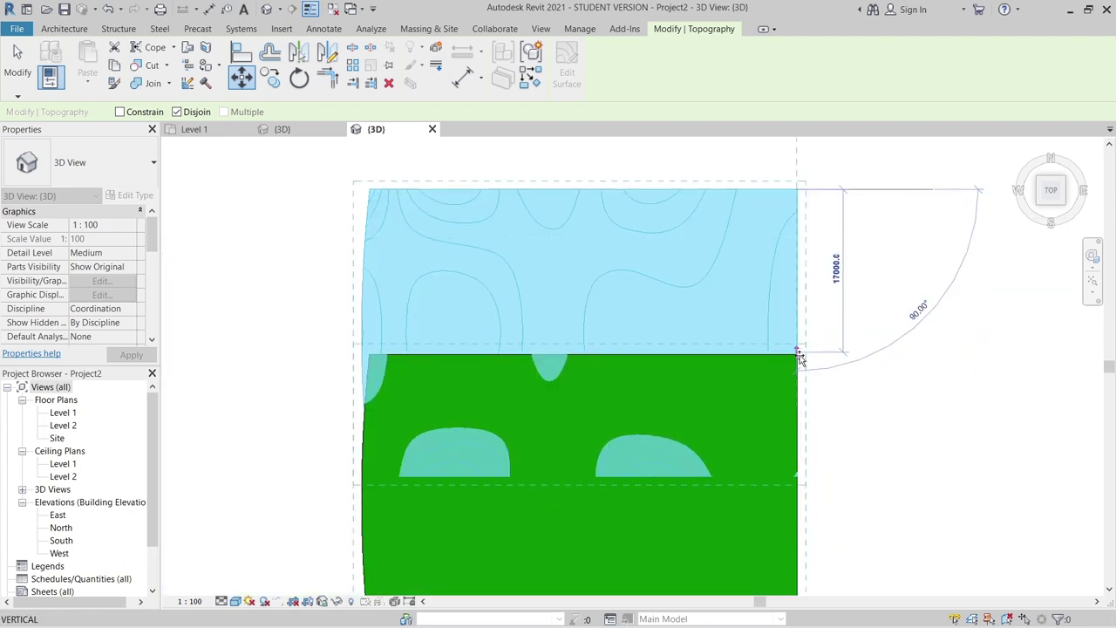
{"action": "left_click", "coordinate": [800, 357]}
Close the remaining gap in the top orientation by moving the toposurface's upper-right corner exactly onto the roof's corner.
{"action": "scroll", "coordinate": [809, 358], "scroll_direction": "up", "scroll_amount": 4}
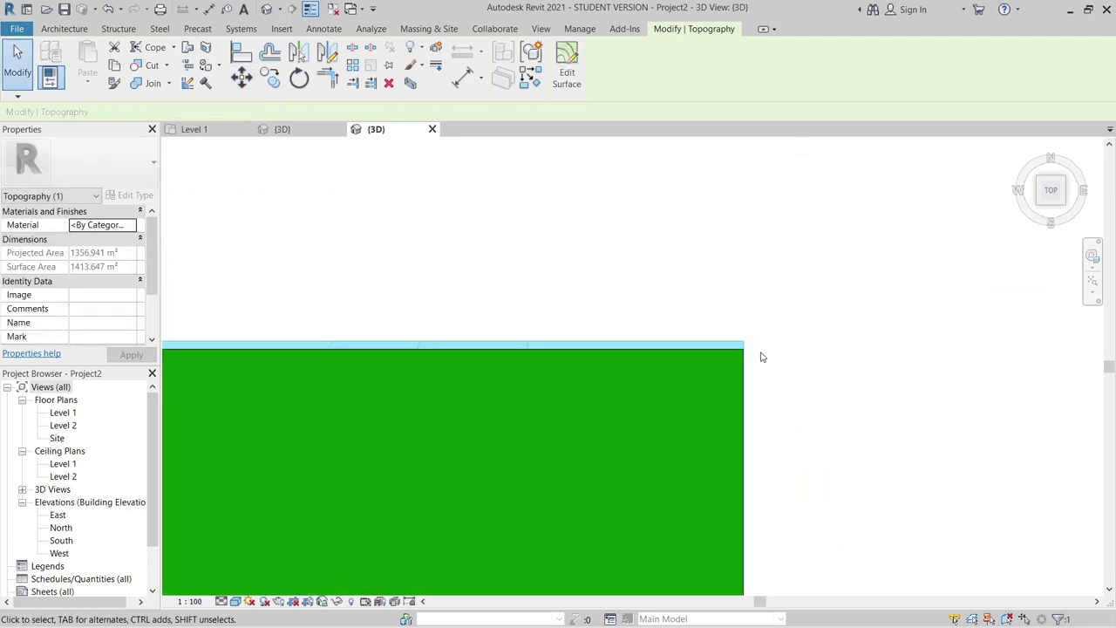
{"action": "key", "text": "m"}
{"action": "key", "text": "v"}
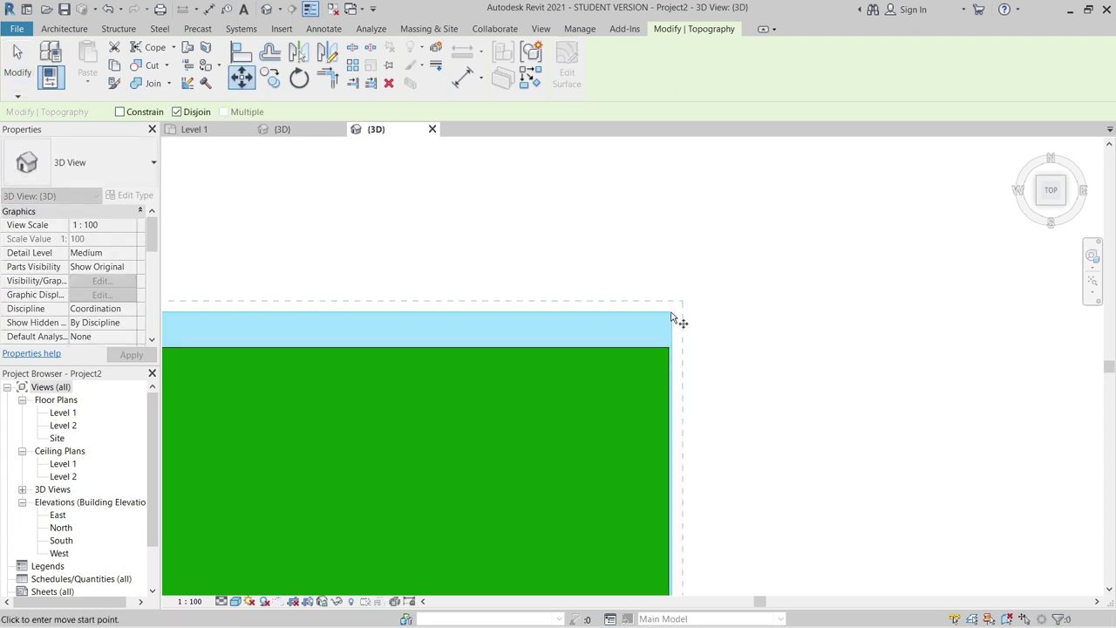
{"action": "left_click", "coordinate": [671, 314]}
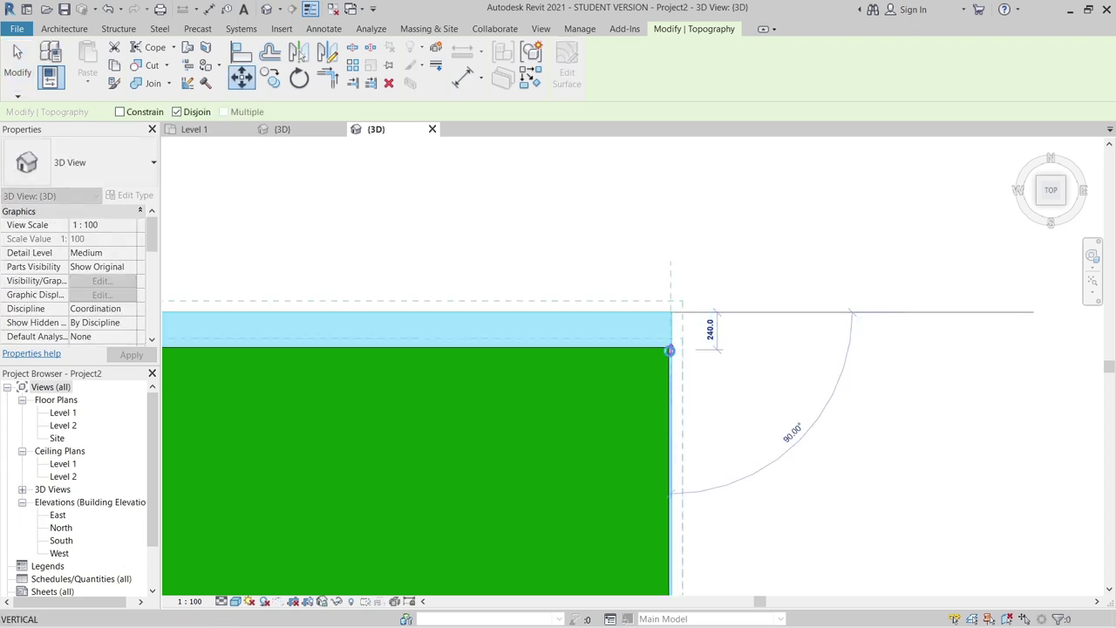
{"action": "left_click", "coordinate": [668, 349]}
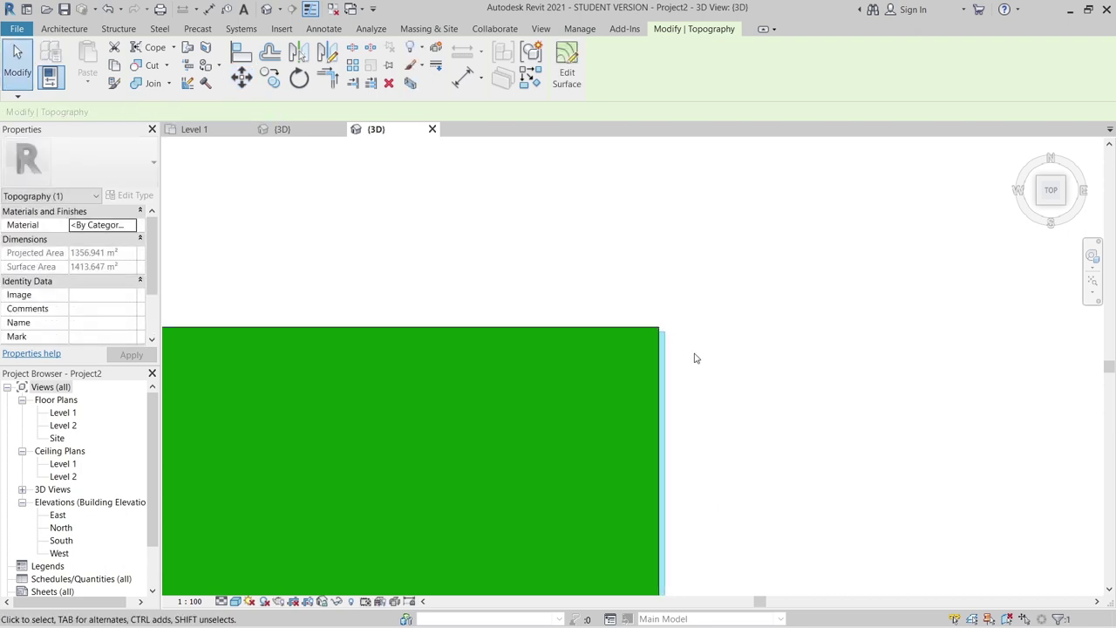
{"action": "left_click", "coordinate": [695, 357]}
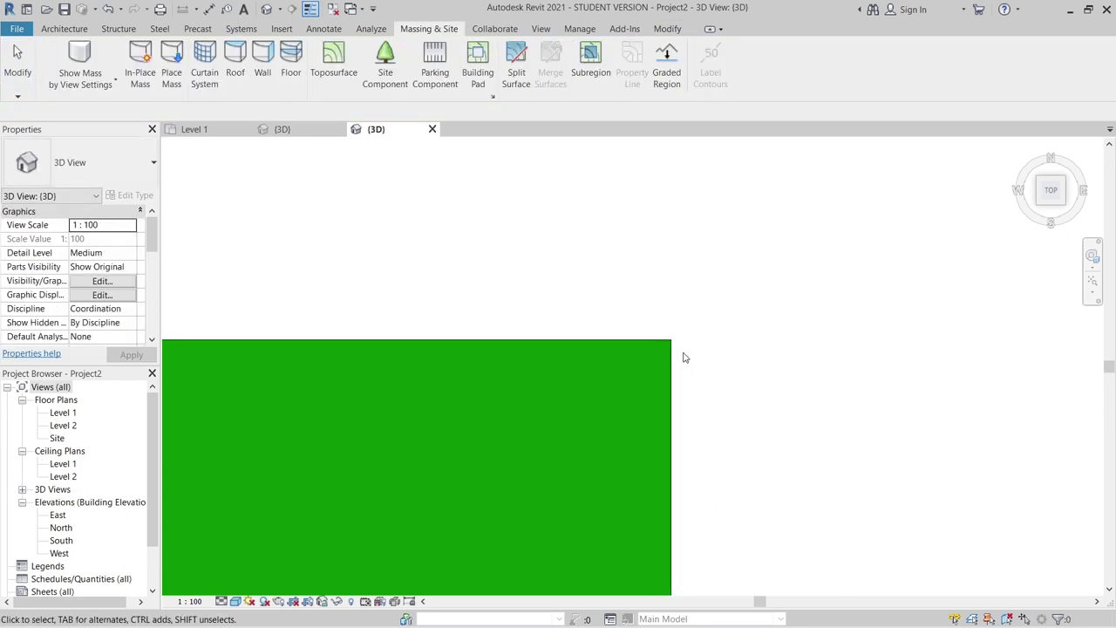
In the front orientation, move the selected toposurface vertically upward by about 400 mm toward the roof.
{"action": "mouse_move", "coordinate": [677, 420]}
{"action": "middle_mouse_down", "text": "shift"}
{"action": "mouse_move", "coordinate": [892, 187]}
{"action": "mouse_move", "coordinate": [685, 391]}
{"action": "mouse_move", "coordinate": [594, 341]}
{"action": "mouse_move", "coordinate": [613, 354]}
{"action": "mouse_move", "coordinate": [386, 365]}
{"action": "mouse_move", "coordinate": [1021, 259]}
{"action": "middle_mouse_up", "text": "shift"}
{"action": "scroll", "coordinate": [388, 294], "scroll_direction": "up", "scroll_amount": 3}
{"action": "left_click", "coordinate": [388, 293]}
{"action": "left_click", "coordinate": [1045, 199]}
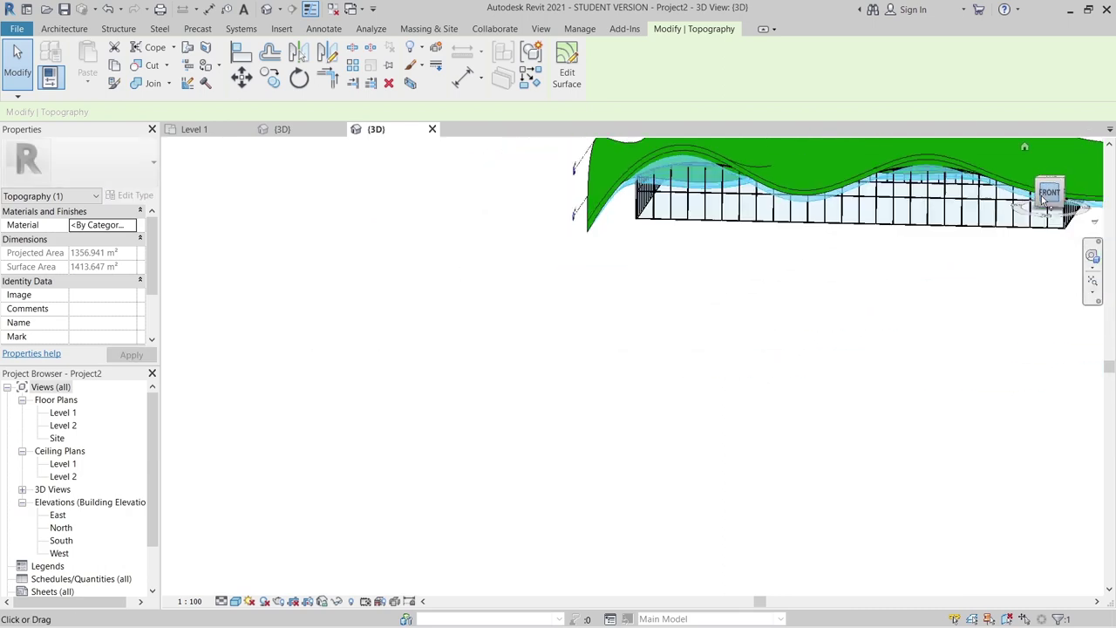
{"action": "scroll", "coordinate": [862, 375], "scroll_direction": "up", "scroll_amount": 1}
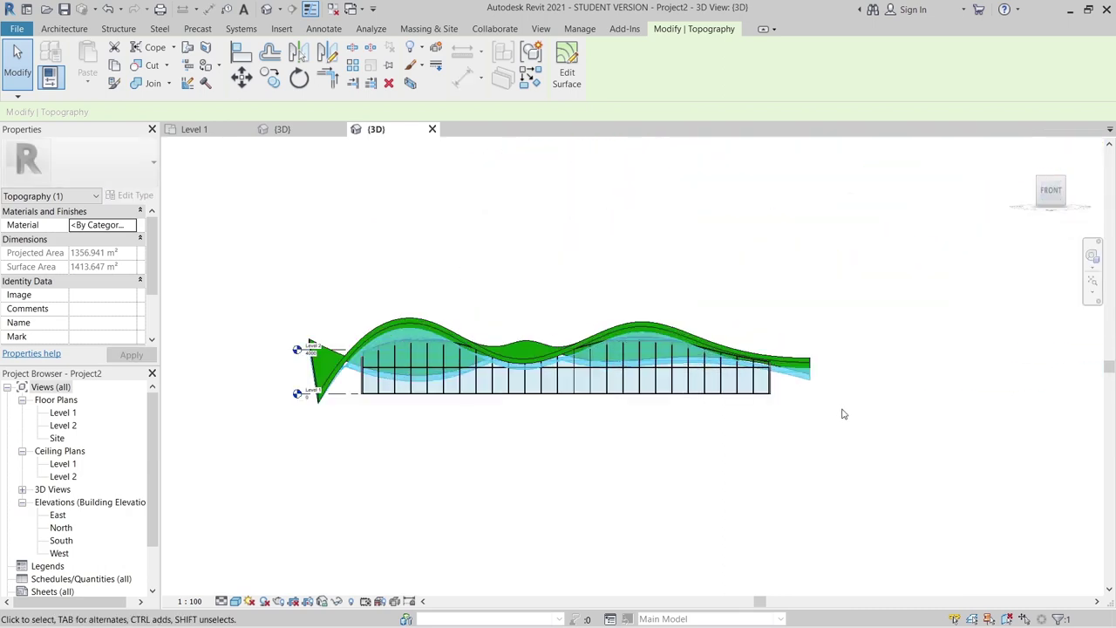
{"action": "key", "text": "m"}
{"action": "key", "text": "v"}
{"action": "scroll", "coordinate": [839, 416], "scroll_direction": "up", "scroll_amount": 4}
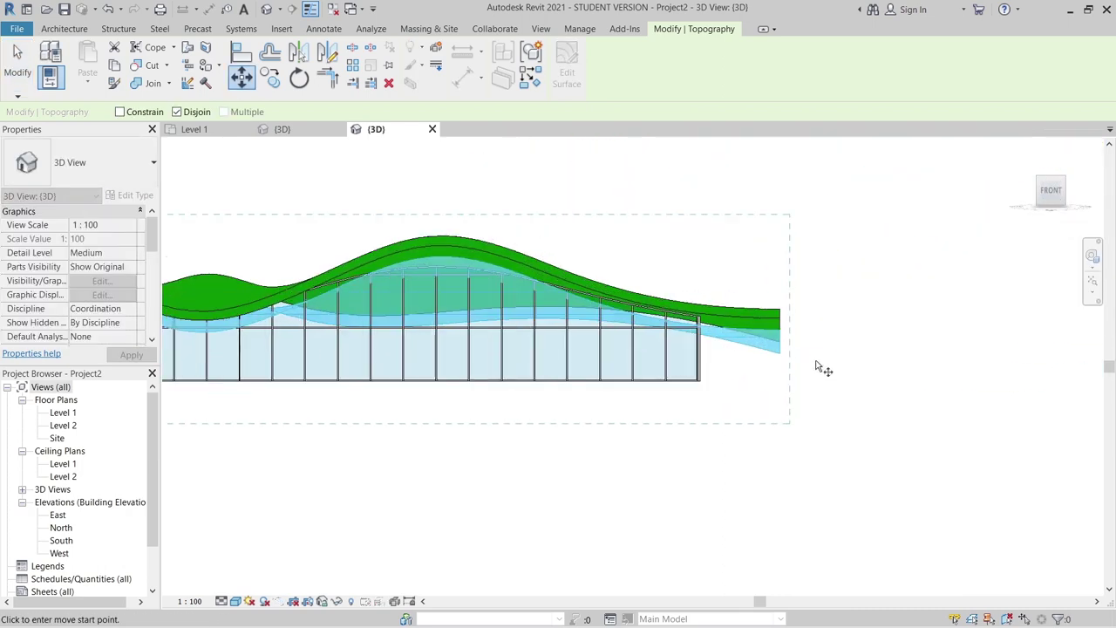
{"action": "left_click", "coordinate": [775, 346]}
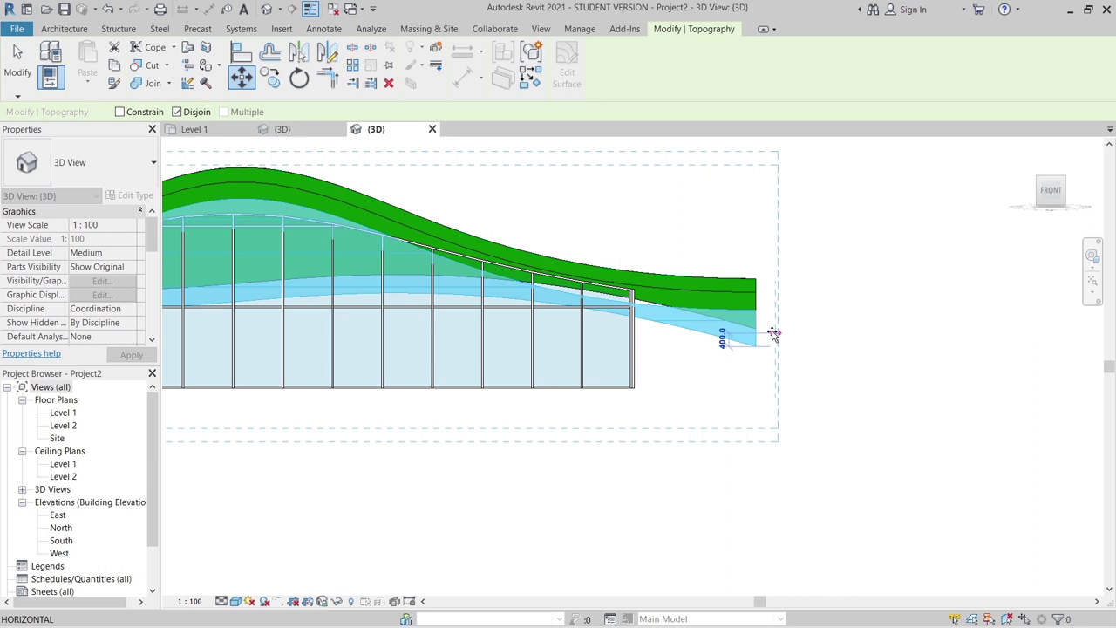
{"action": "left_click", "coordinate": [774, 333]}
Raise the toposurface by the roof's thickness, using the lower and upper endpoints of the roof's end edge.
{"action": "scroll", "coordinate": [768, 316], "scroll_direction": "up", "scroll_amount": 2}
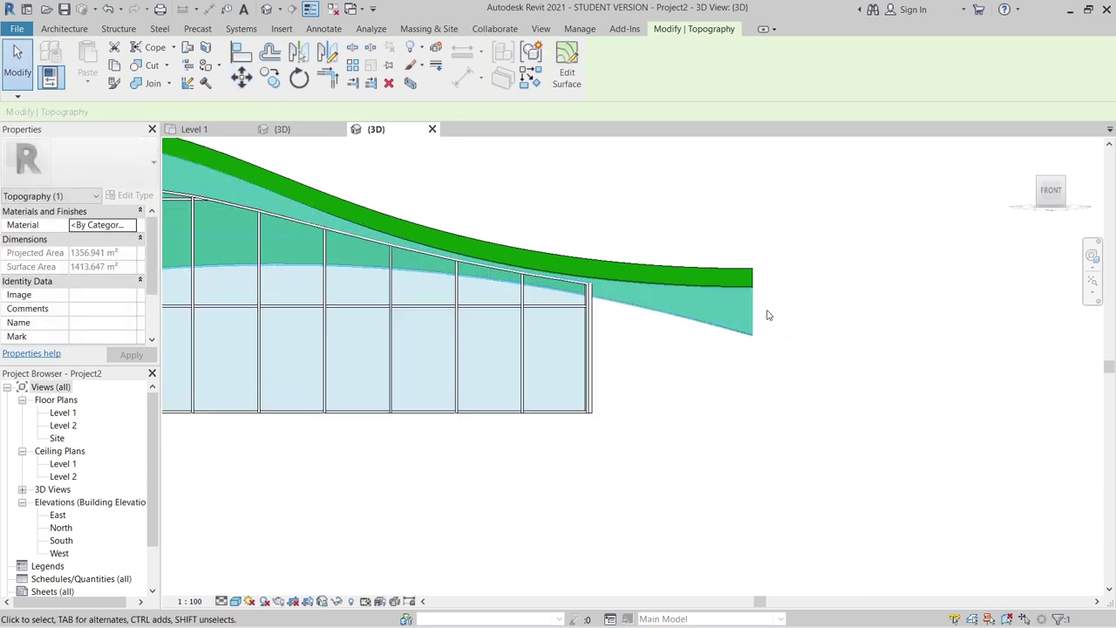
{"action": "scroll", "coordinate": [769, 318], "scroll_direction": "down", "scroll_amount": 3}
{"action": "scroll", "coordinate": [771, 321], "scroll_direction": "up", "scroll_amount": 3}
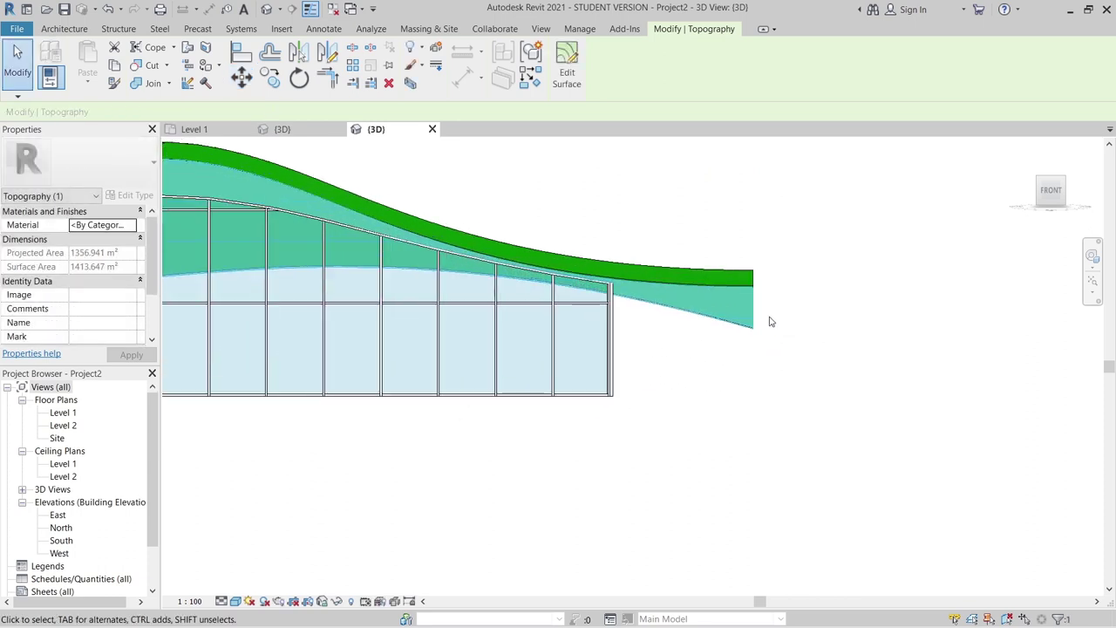
{"action": "key", "text": "m"}
{"action": "key", "text": "v"}
{"action": "scroll", "coordinate": [764, 314], "scroll_direction": "up", "scroll_amount": 2}
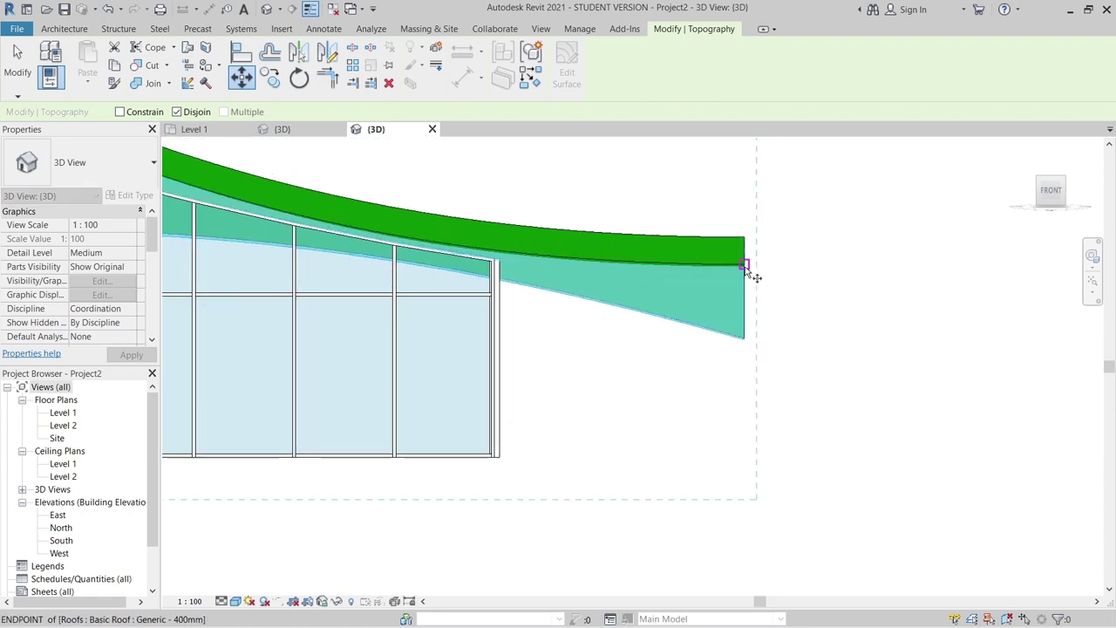
{"action": "left_click", "coordinate": [744, 265]}
{"action": "left_click", "coordinate": [744, 235]}
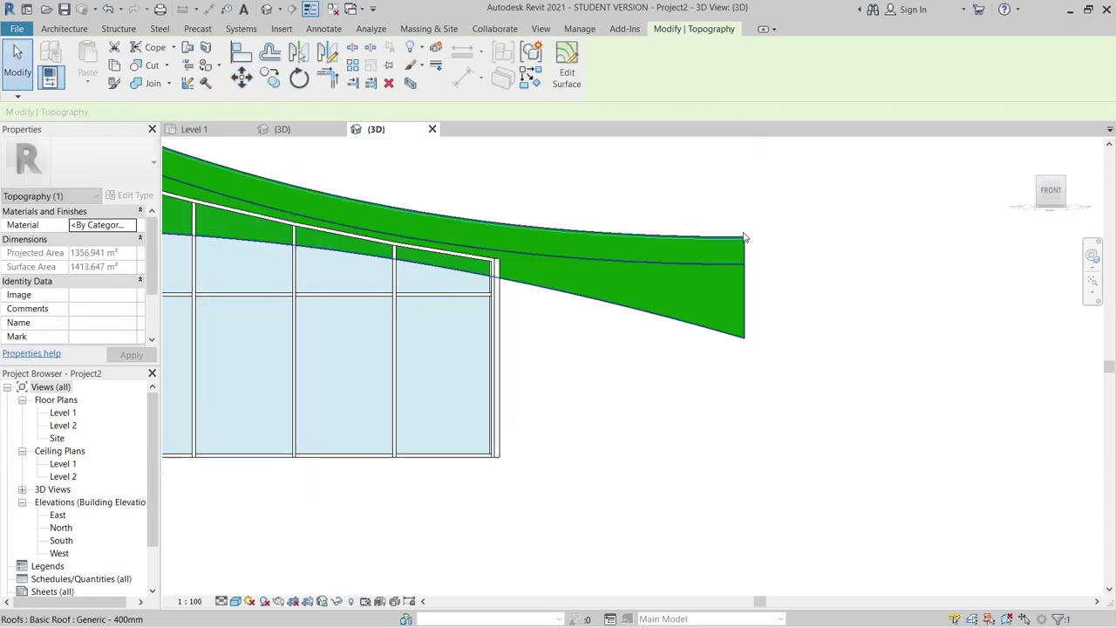
Orbit to a perspective of the roof and set the 3D view's visual style to Consistent Colors.
{"action": "scroll", "coordinate": [799, 241], "scroll_direction": "down", "scroll_amount": 3}
{"action": "middle_click_drag", "start_coordinate": [842, 278], "coordinate": [800, 413], "text": "shift"}
{"action": "left_click", "coordinate": [236, 601]}
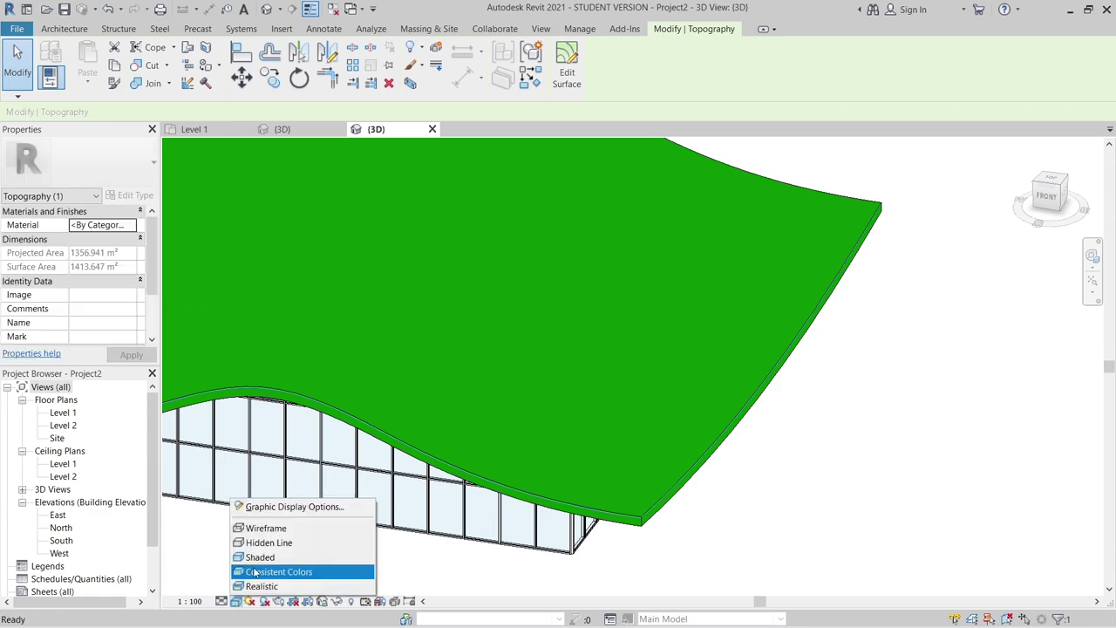
{"action": "left_click", "coordinate": [299, 567]}
{"action": "scroll", "coordinate": [840, 428], "scroll_direction": "down", "scroll_amount": 3}
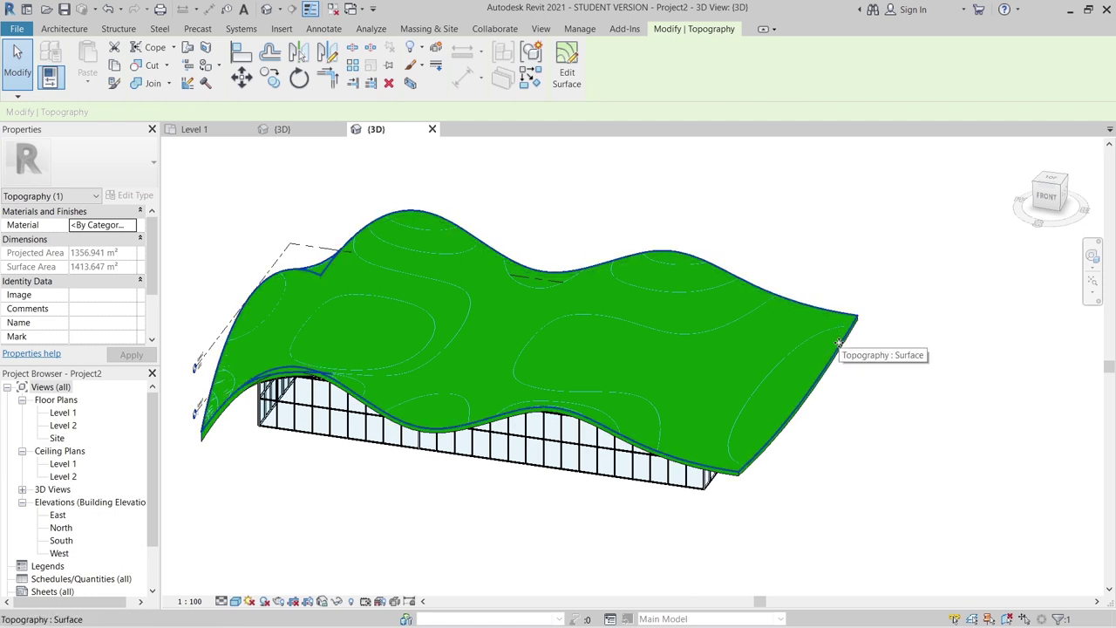
In the front orientation, move the toposurface 100 mm straight up above the roof.
{"action": "left_click", "coordinate": [1047, 199]}
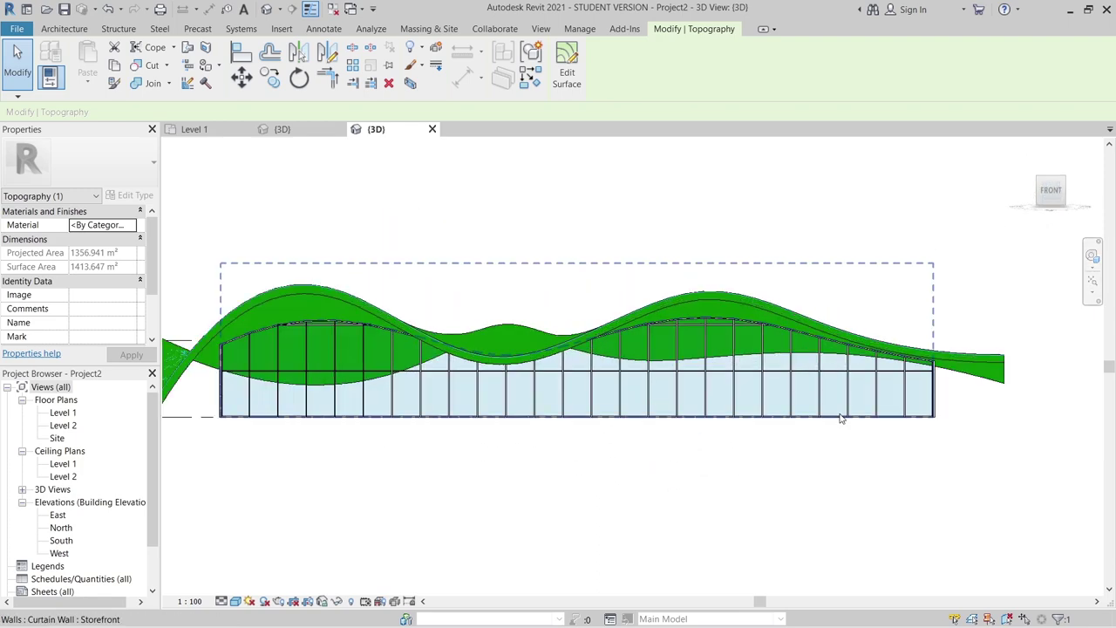
{"action": "key", "text": "m"}
{"action": "key", "text": "v"}
{"action": "scroll", "coordinate": [840, 416], "scroll_direction": "down", "scroll_amount": 2}
{"action": "scroll", "coordinate": [872, 405], "scroll_direction": "up", "scroll_amount": 2}
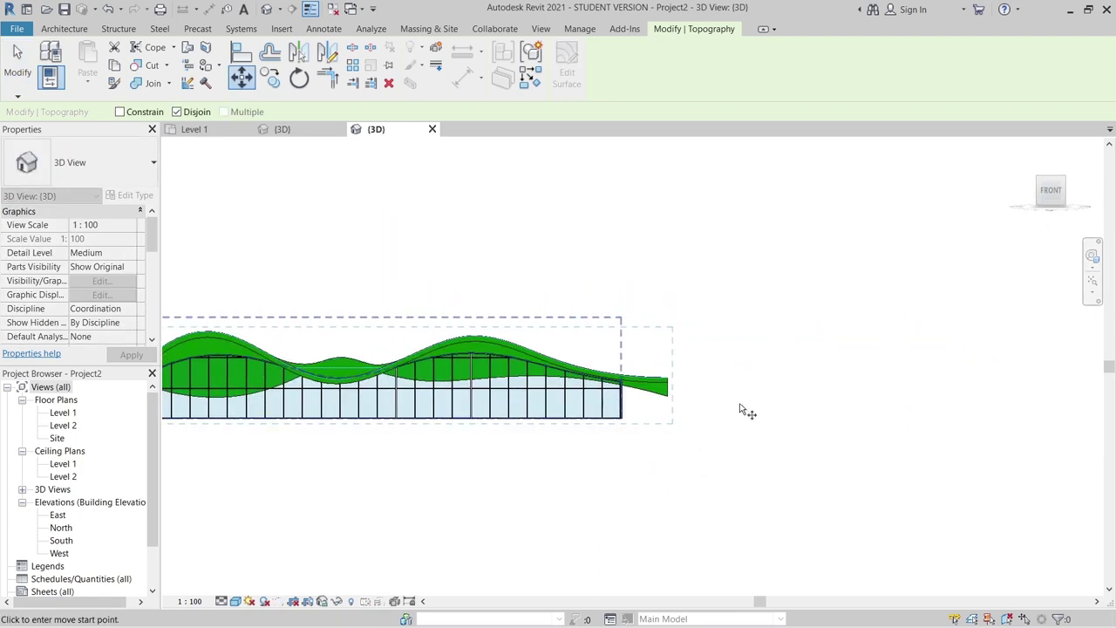
{"action": "left_click", "coordinate": [739, 403]}
{"action": "type", "text": "100"}
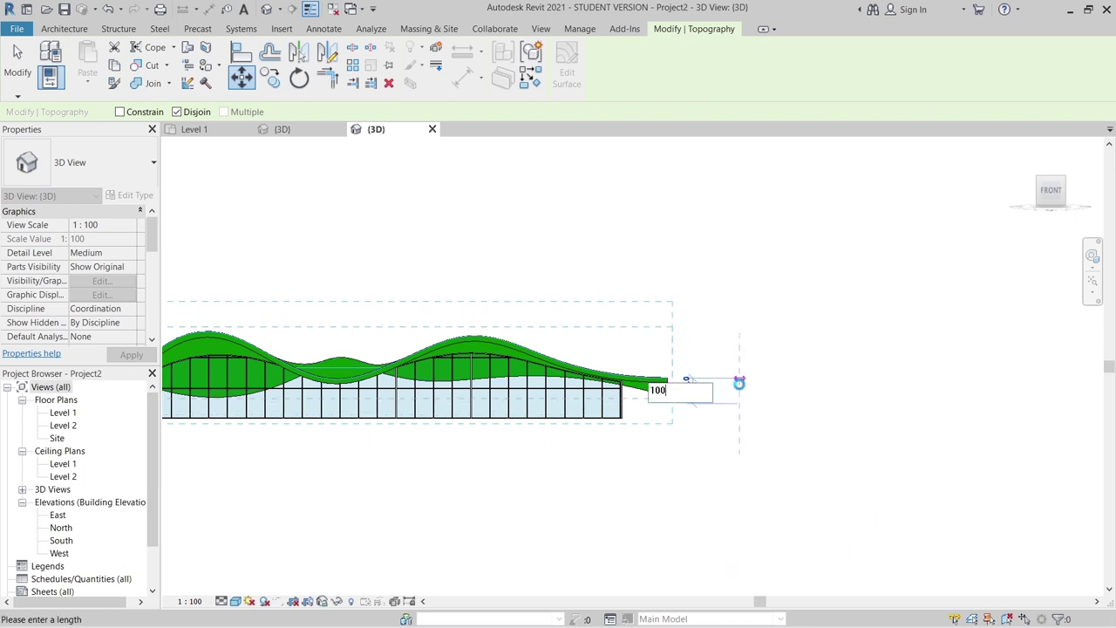
{"action": "key", "text": "Return"}
Search the materials for "grass" for the toposurface and add the library's Plant material to the project.
{"action": "middle_click_drag", "start_coordinate": [741, 386], "coordinate": [451, 377], "text": "shift"}
{"action": "scroll", "coordinate": [452, 363], "scroll_direction": "up", "scroll_amount": 4}
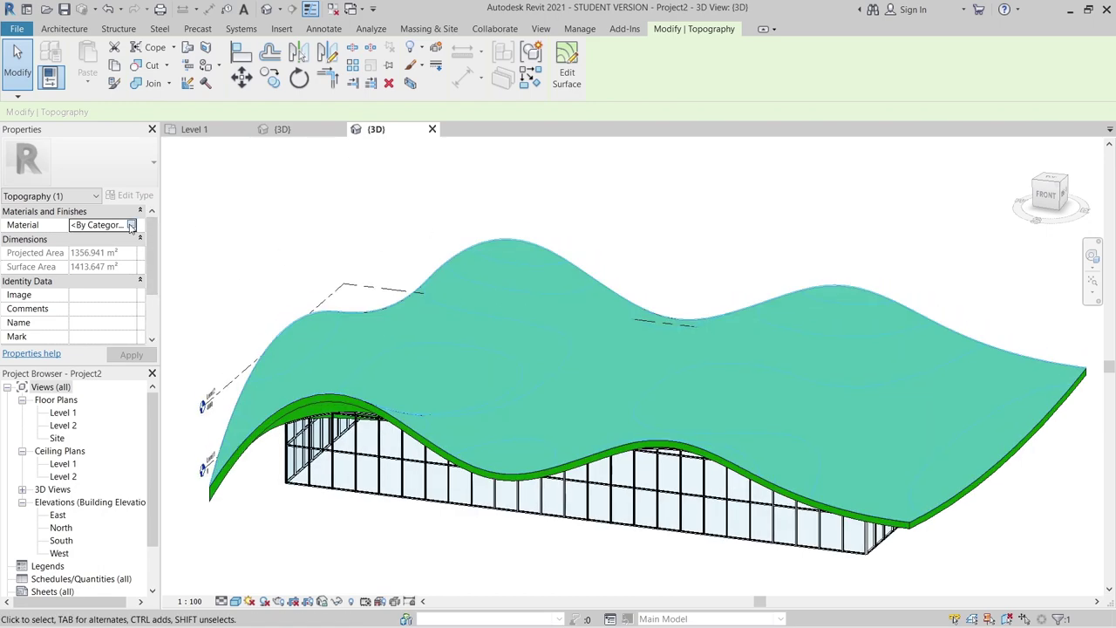
{"action": "left_click", "coordinate": [130, 225]}
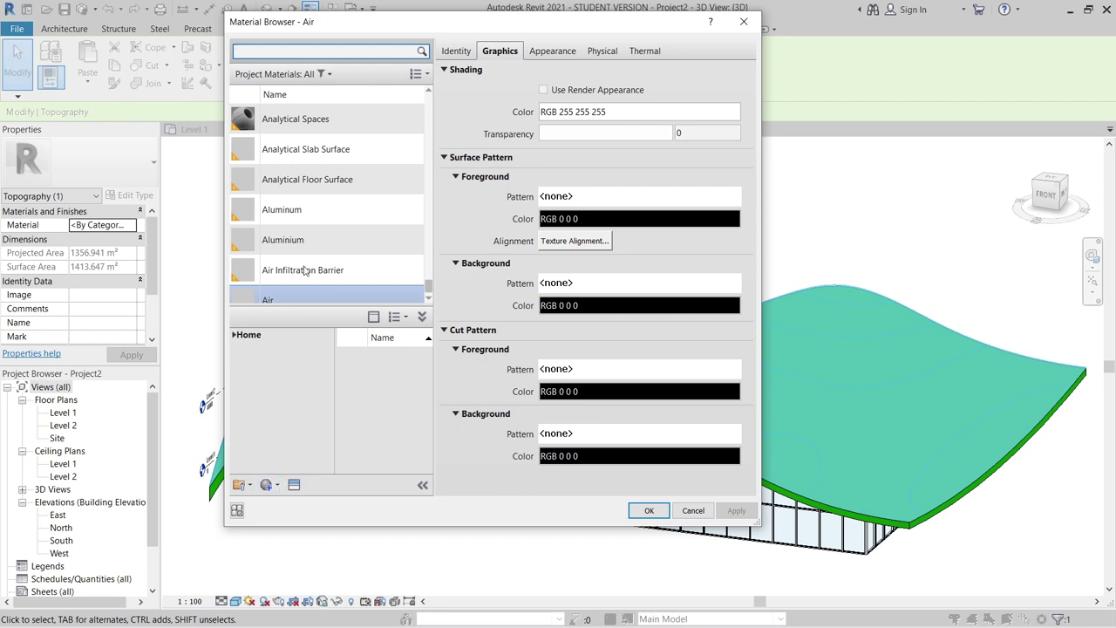
{"action": "left_click", "coordinate": [285, 53]}
{"action": "type", "text": "gr"}
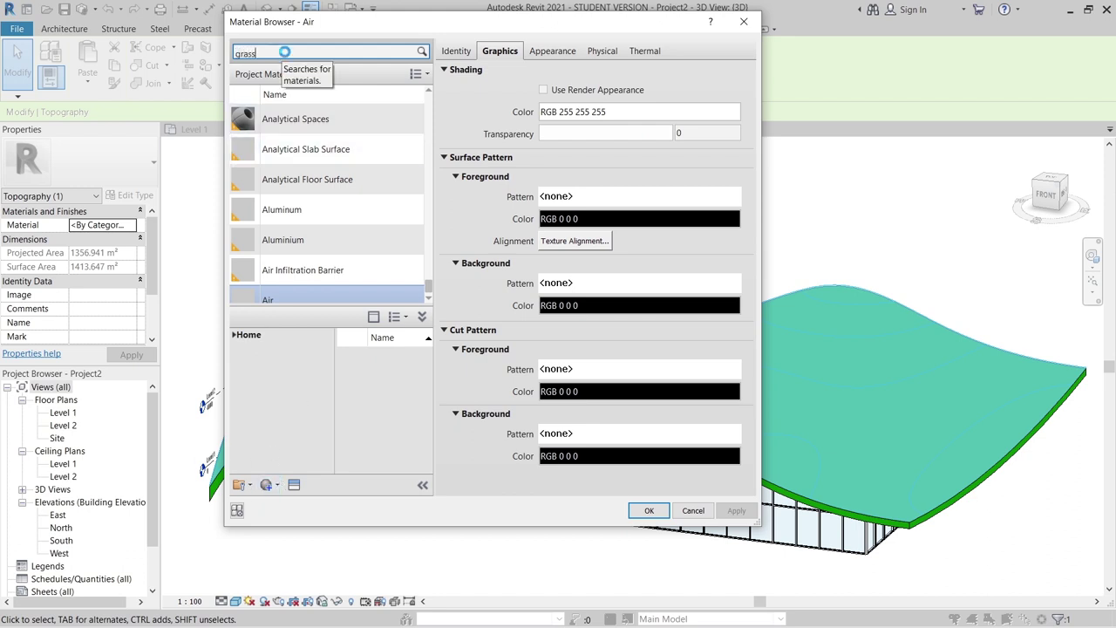
{"action": "type", "text": "ass"}
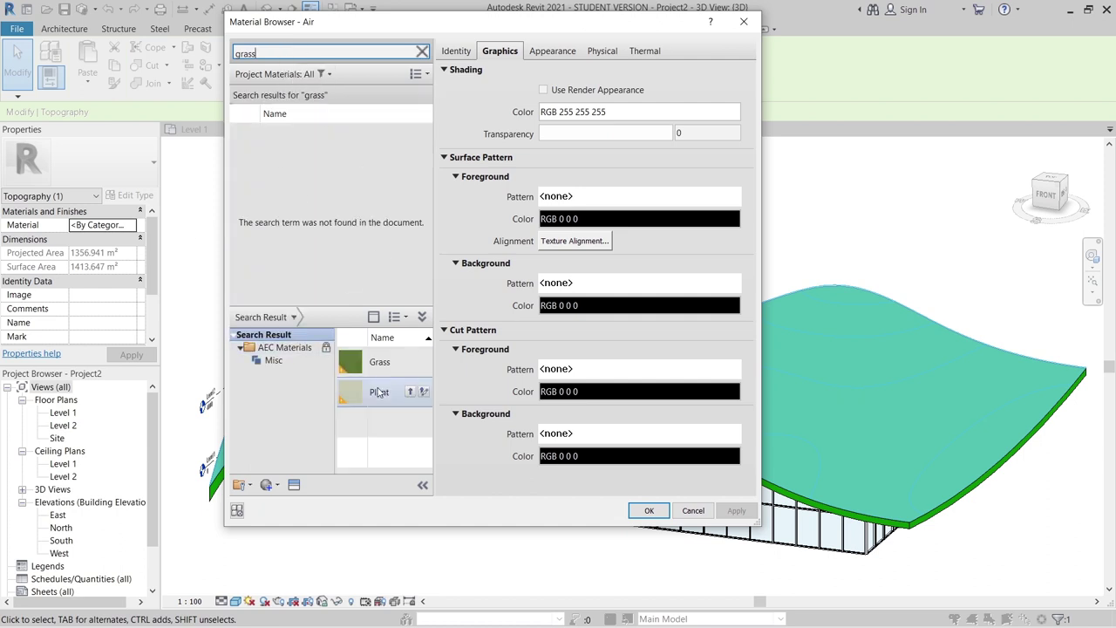
{"action": "left_click", "coordinate": [408, 392]}
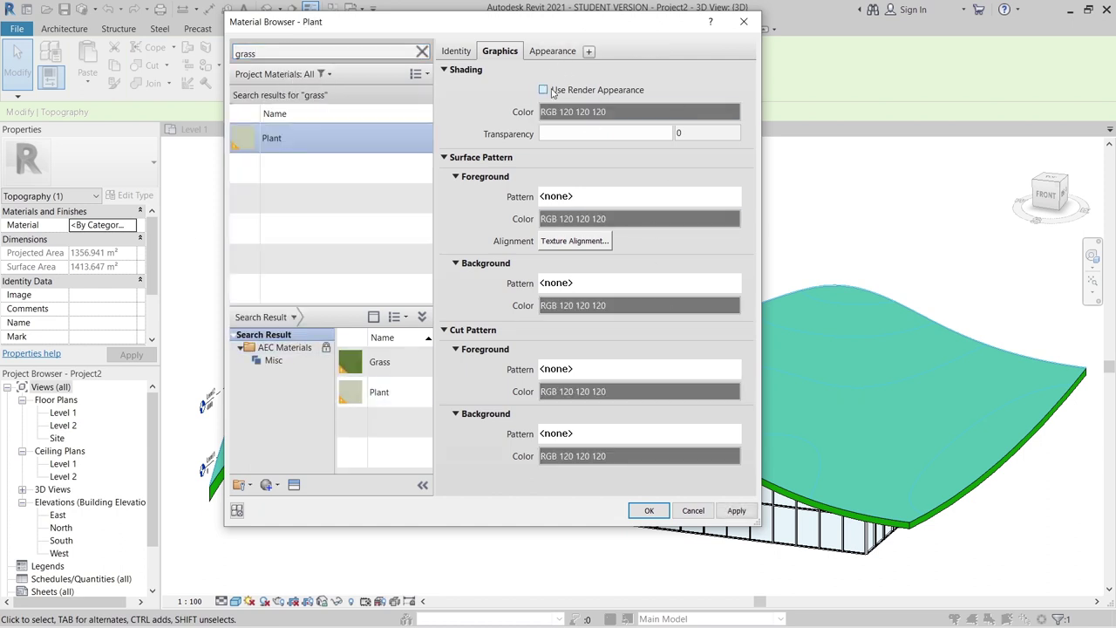
Check the Plant material's appearance settings and apply the material to the toposurface.
{"action": "left_click", "coordinate": [553, 54]}
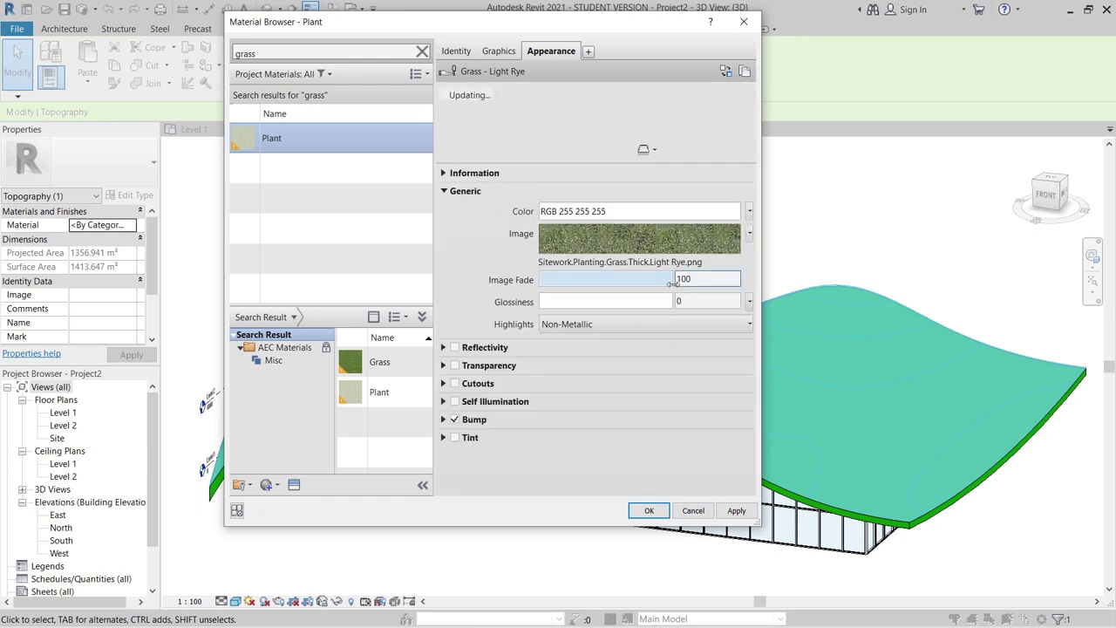
{"action": "left_click", "coordinate": [672, 281]}
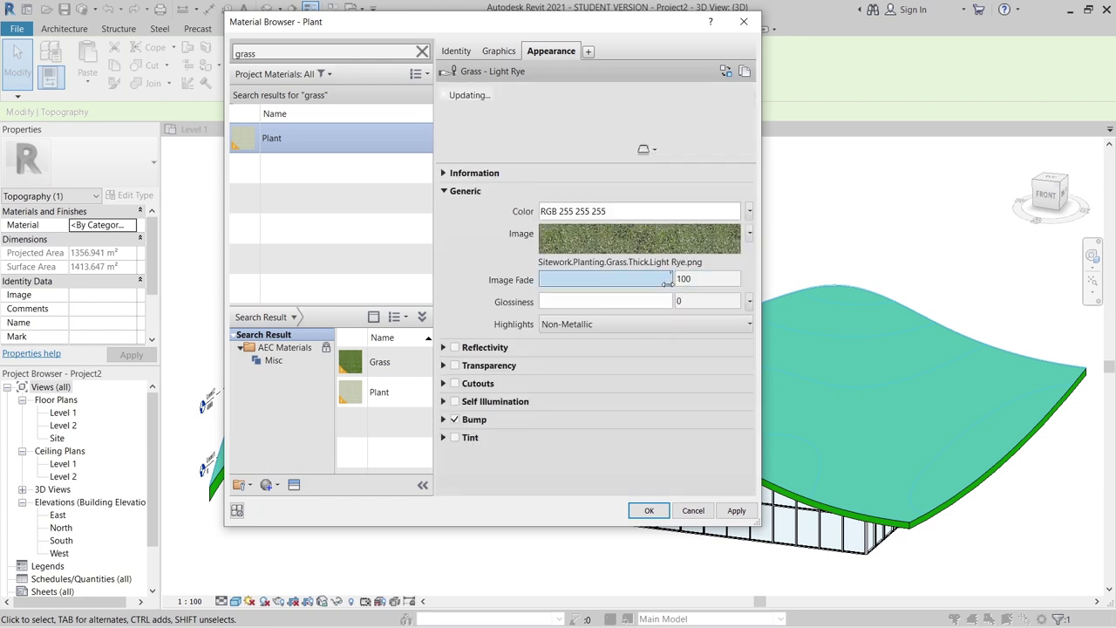
{"action": "left_click", "coordinate": [735, 515]}
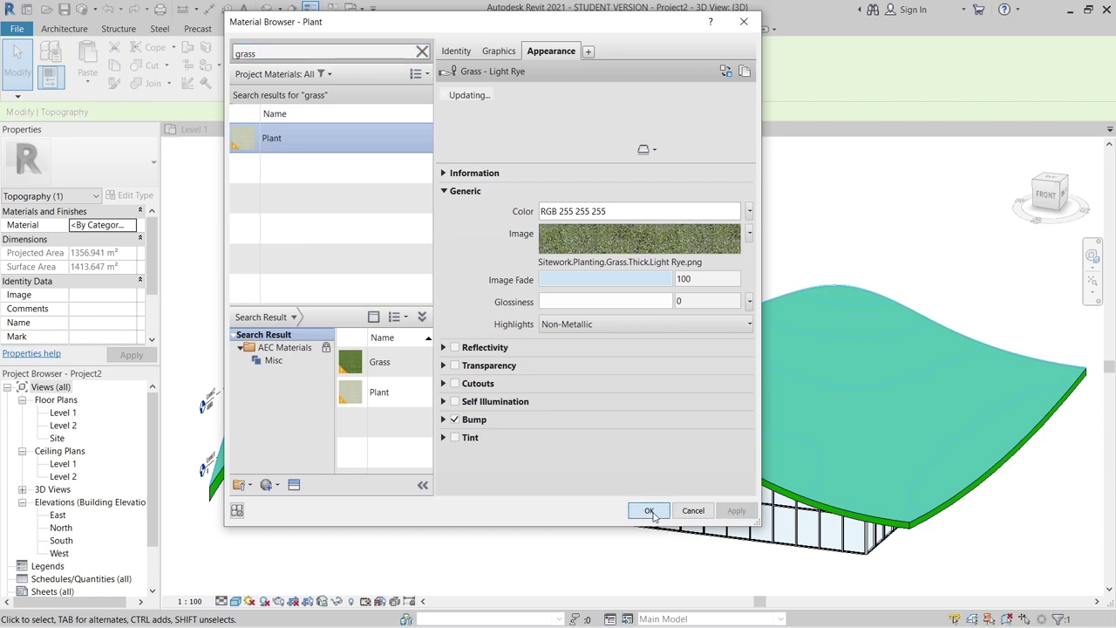
{"action": "left_click", "coordinate": [651, 512]}
Set the 3D view's visual style to Realistic to show the toposurface's Plant material.
{"action": "left_click", "coordinate": [235, 600]}
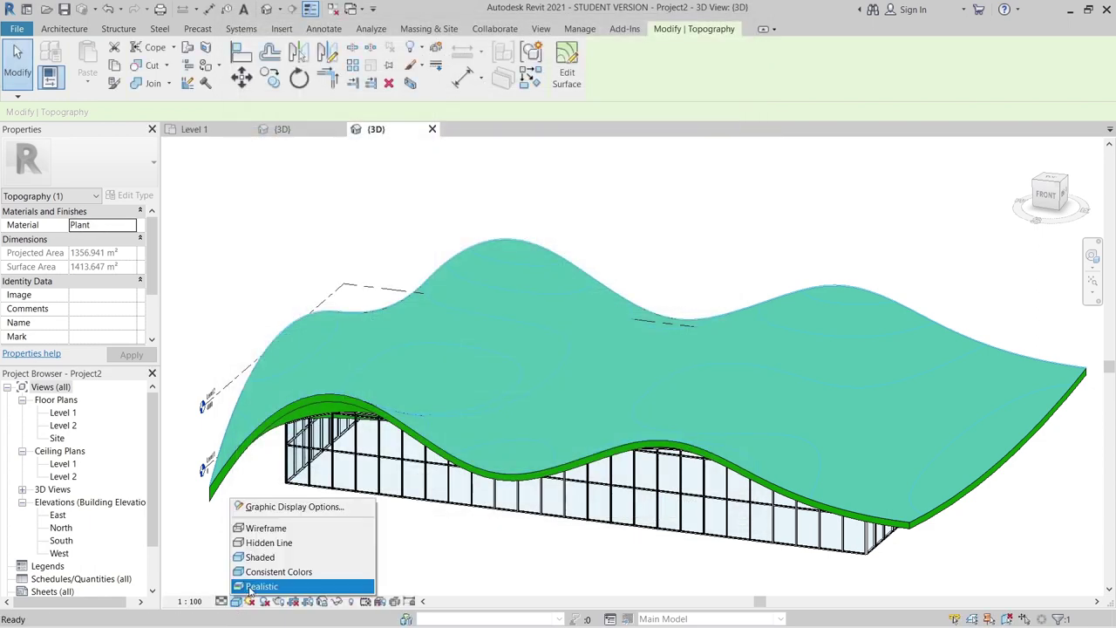
{"action": "left_click", "coordinate": [340, 576]}
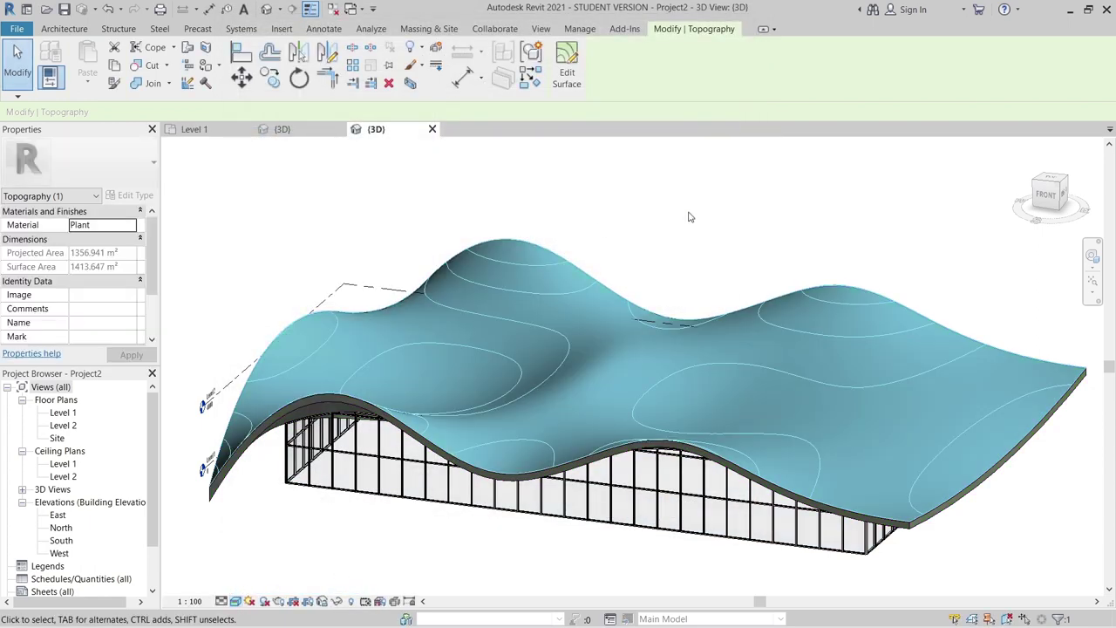
{"action": "left_click", "coordinate": [692, 216]}
{"action": "middle_click_drag", "start_coordinate": [737, 215], "coordinate": [816, 298], "text": "shift"}
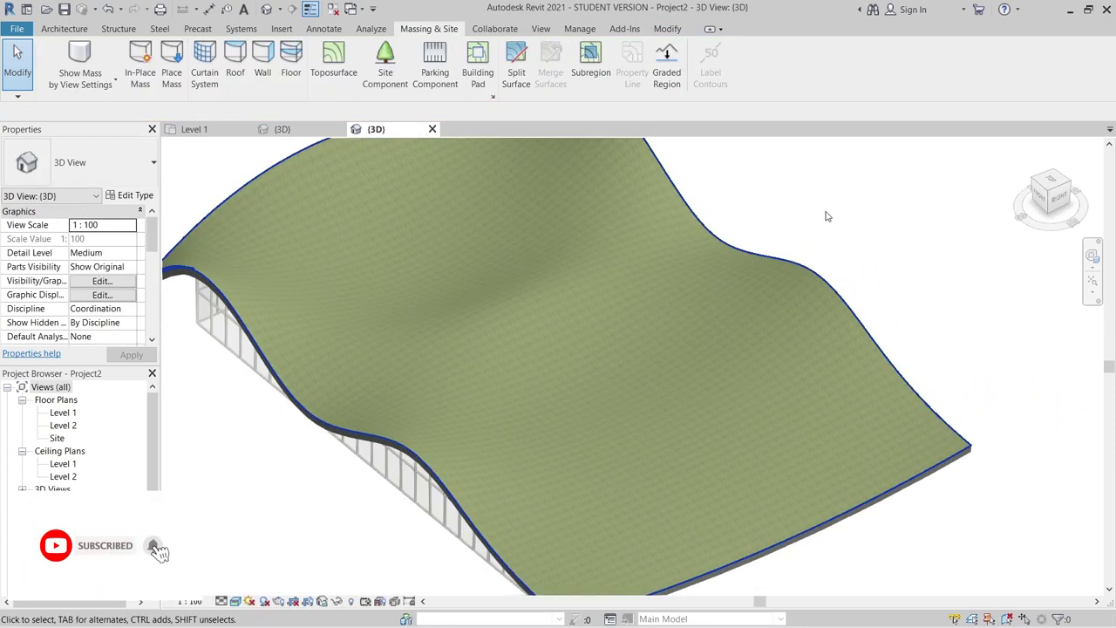
{"action": "middle_click_drag", "start_coordinate": [287, 262], "coordinate": [301, 283], "text": "shift"}
Place an M_RPC Tree - Deciduous Scarlet Oak - 12.5 Meters site component near the west end of the toposurface.
{"action": "left_click", "coordinate": [374, 80]}
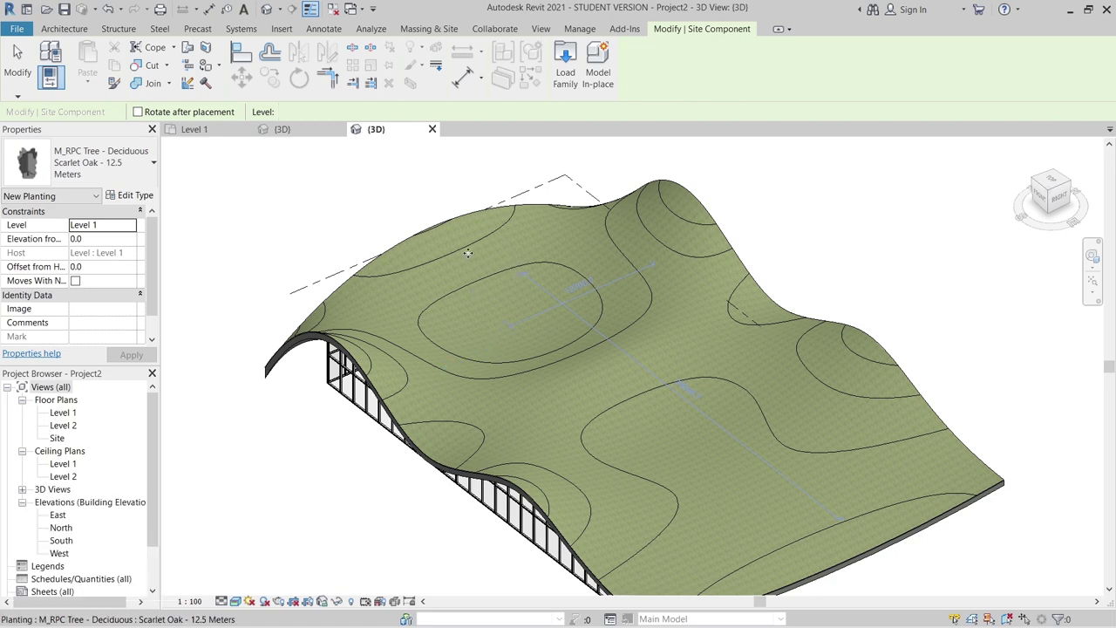
{"action": "scroll", "coordinate": [468, 253], "scroll_direction": "down", "scroll_amount": 4}
{"action": "middle_click_drag", "start_coordinate": [510, 310], "coordinate": [493, 297], "text": "shift"}
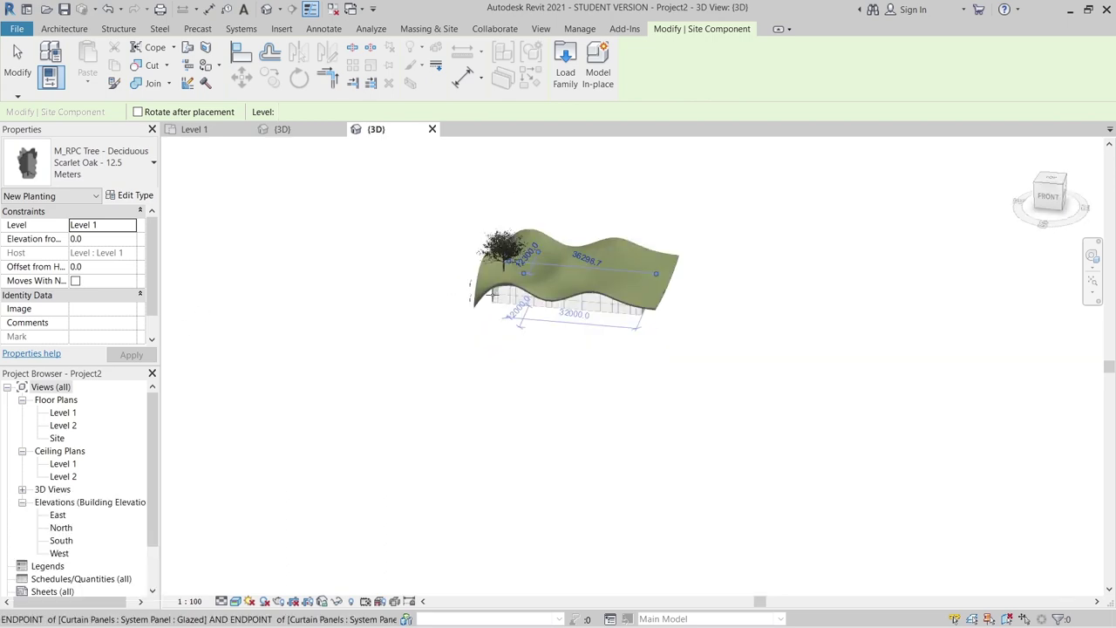
{"action": "scroll", "coordinate": [582, 252], "scroll_direction": "up", "scroll_amount": 5}
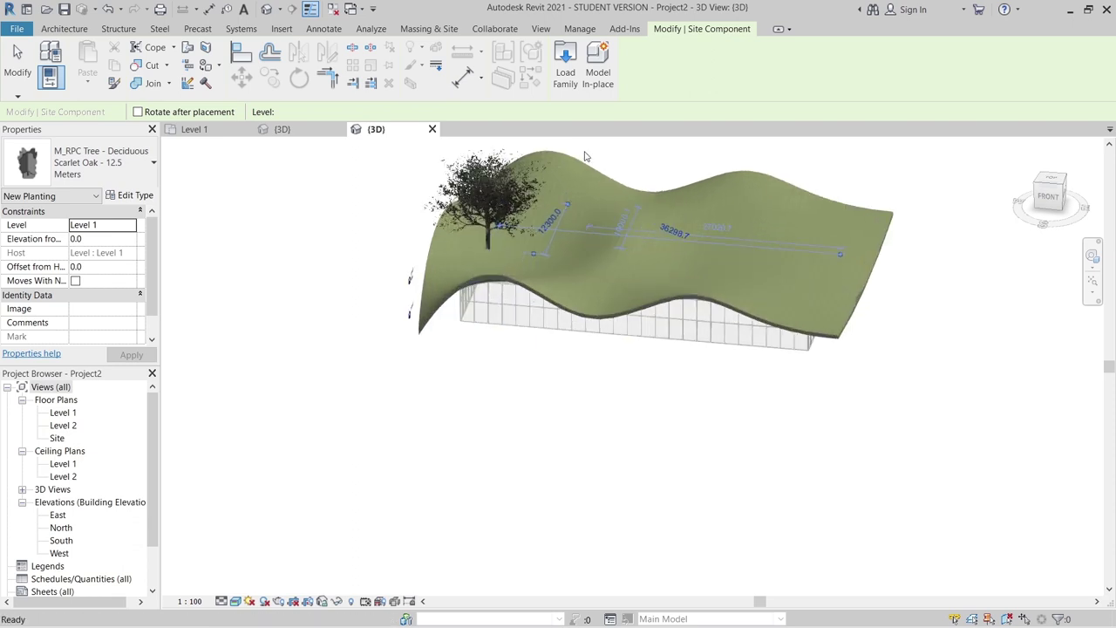
In the top orientation, start splitting the toposurface and sketch a shallow arc across its northern half from west edge to east edge.
{"action": "left_click", "coordinate": [425, 29]}
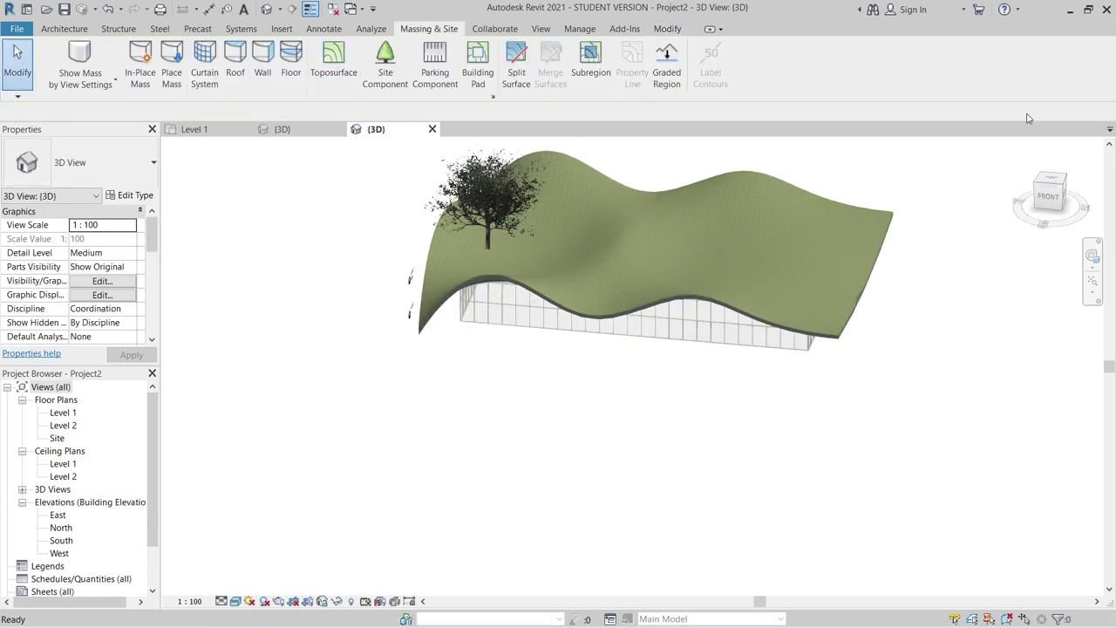
{"action": "left_click", "coordinate": [1053, 179]}
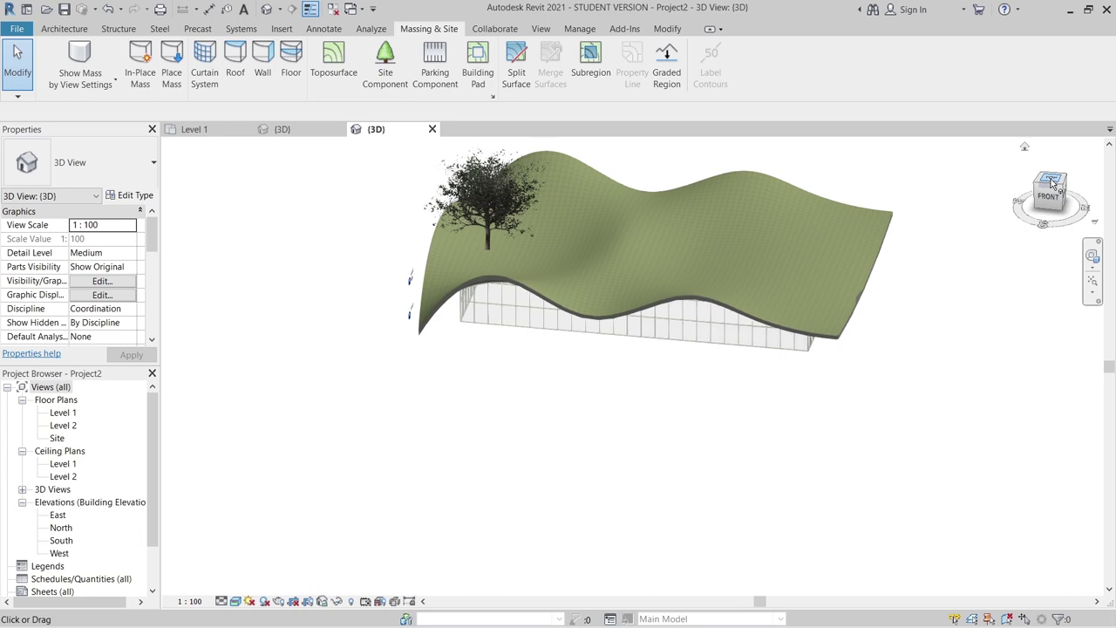
{"action": "left_click", "coordinate": [516, 65]}
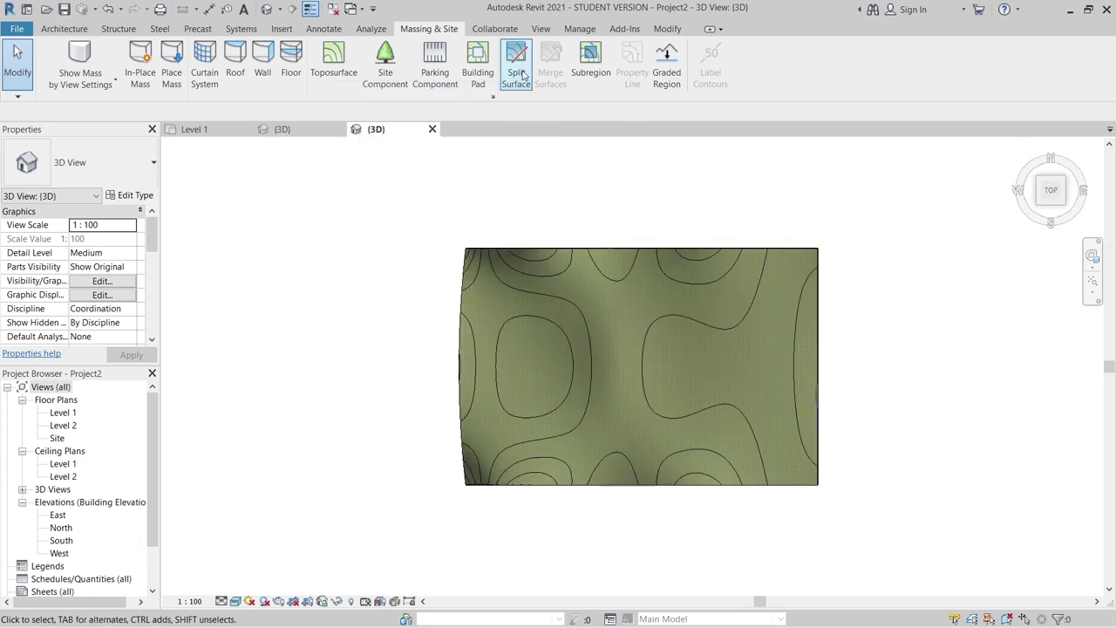
{"action": "left_click", "coordinate": [586, 251]}
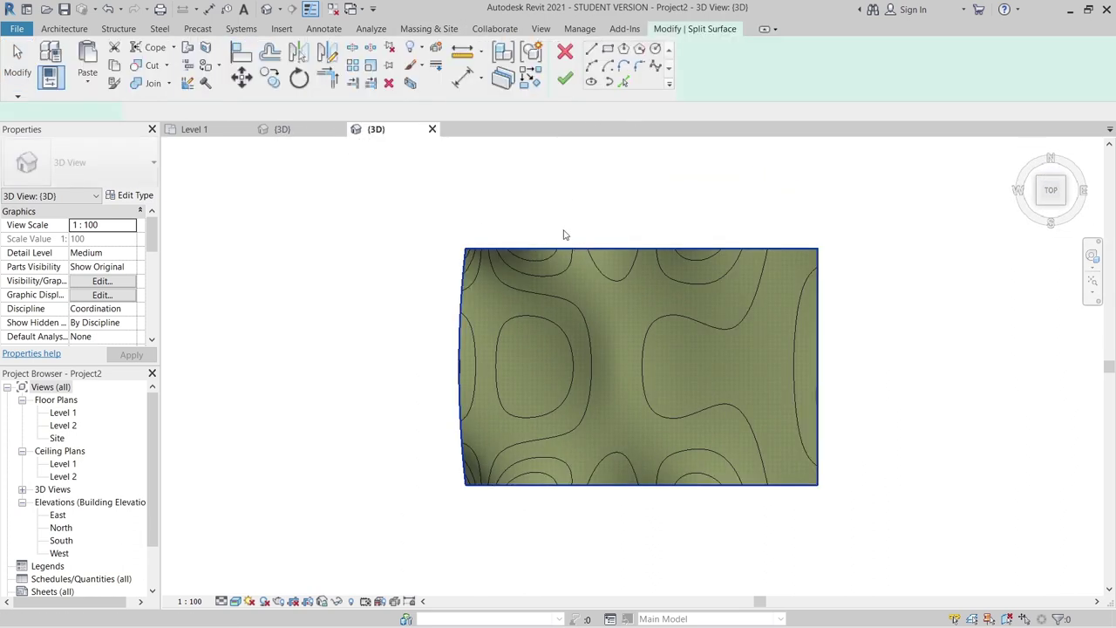
{"action": "left_click", "coordinate": [592, 67]}
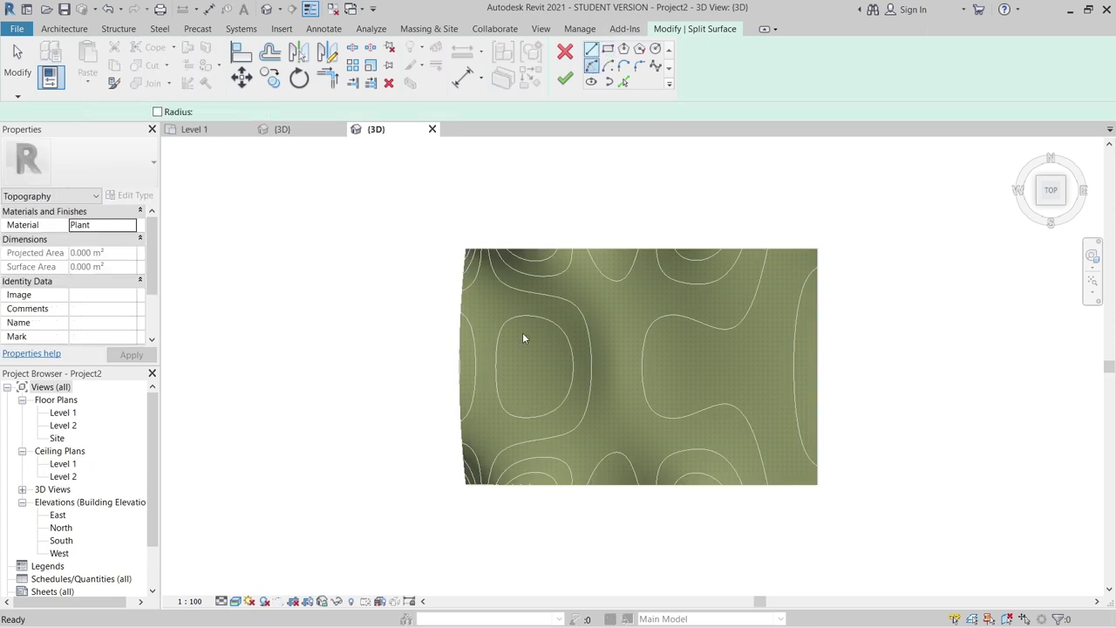
{"action": "left_click", "coordinate": [461, 315]}
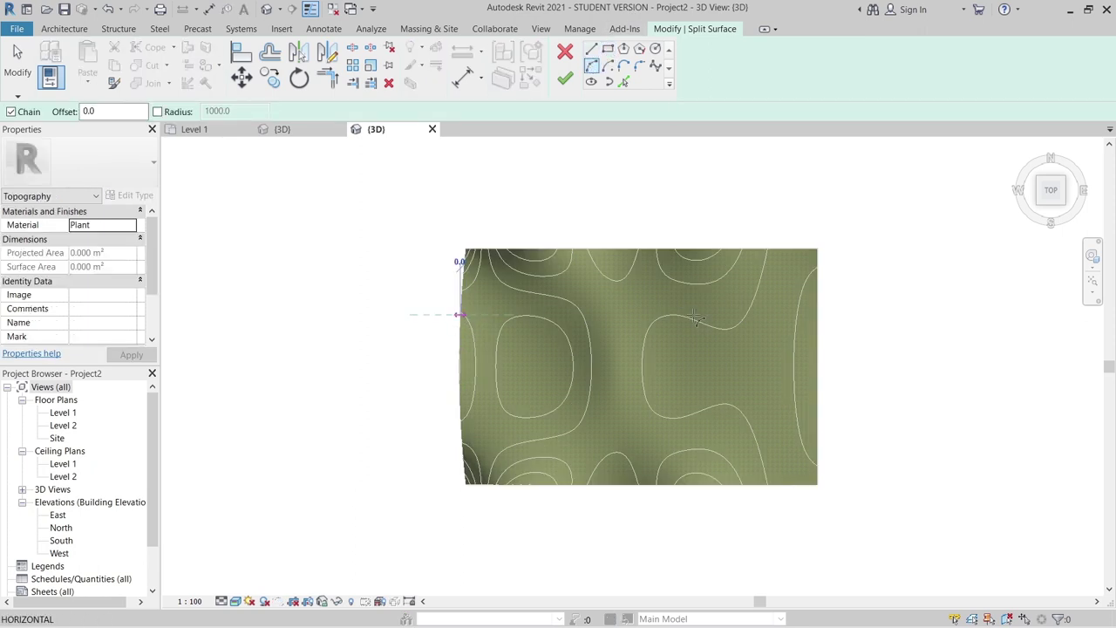
{"action": "left_click", "coordinate": [817, 316]}
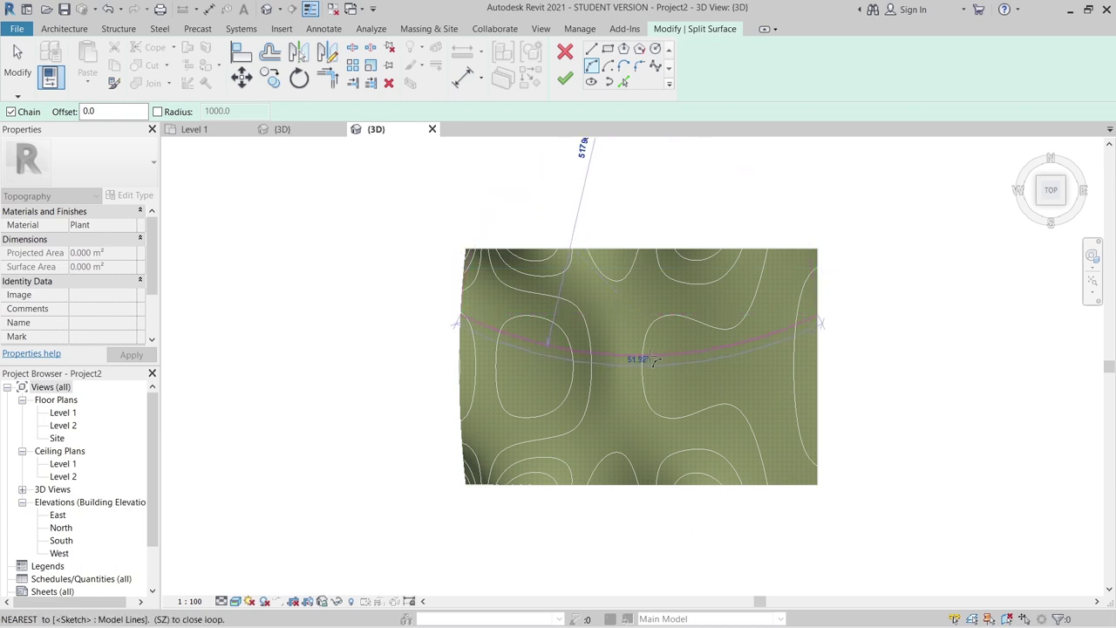
{"action": "left_click", "coordinate": [652, 359]}
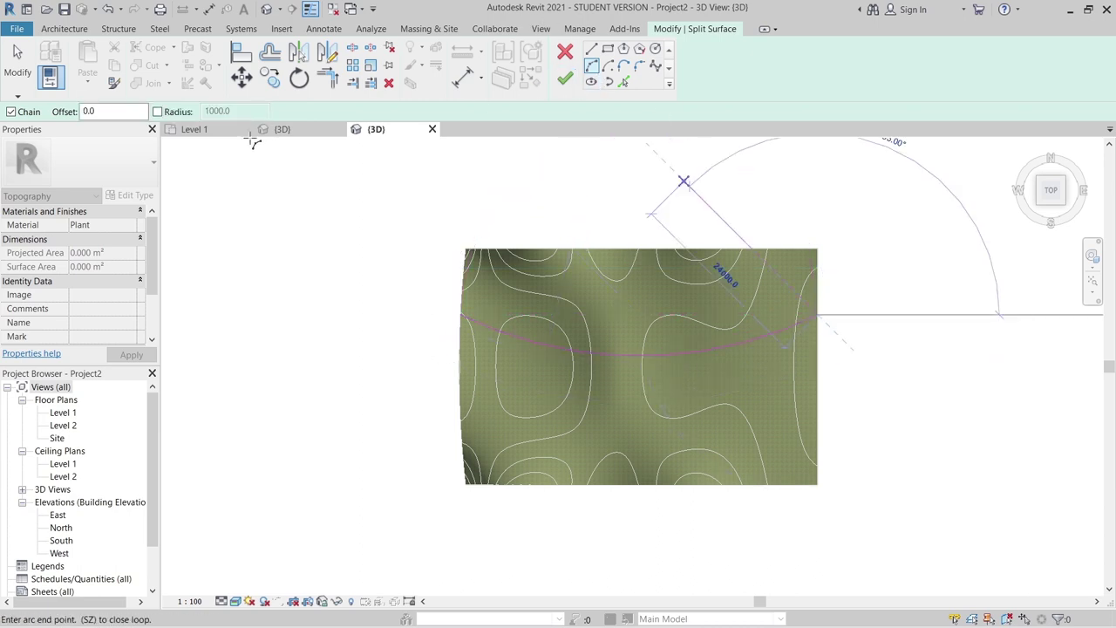
Add a parallel copy of the arc to its north with Pick Lines, using a 3000 mm offset.
{"action": "left_click", "coordinate": [122, 111]}
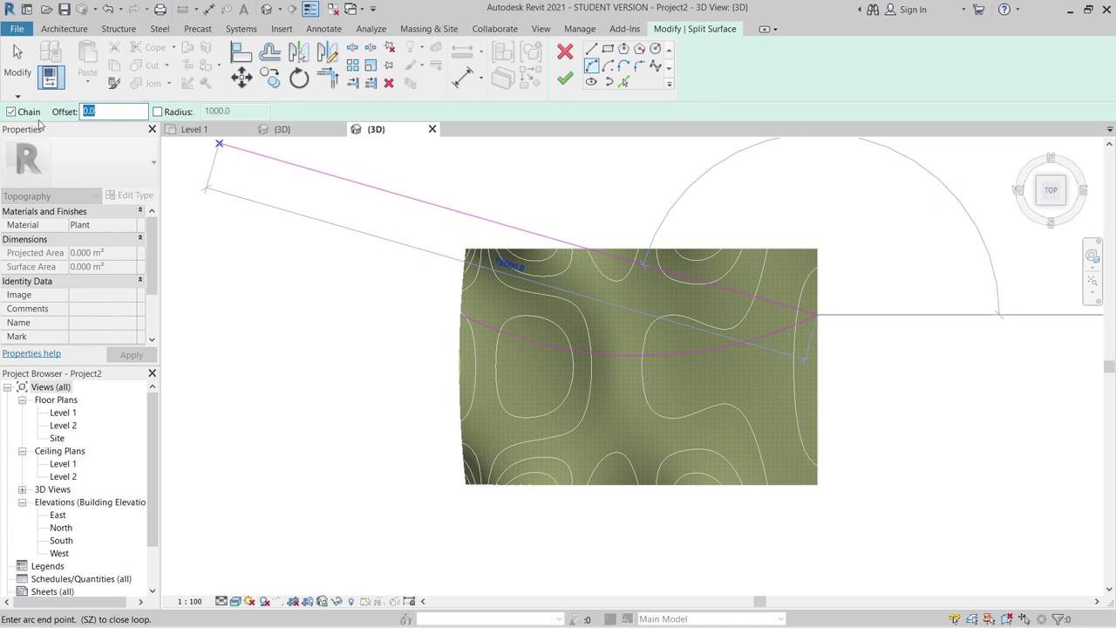
{"action": "type", "text": "8000.0"}
{"action": "left_click", "coordinate": [624, 81]}
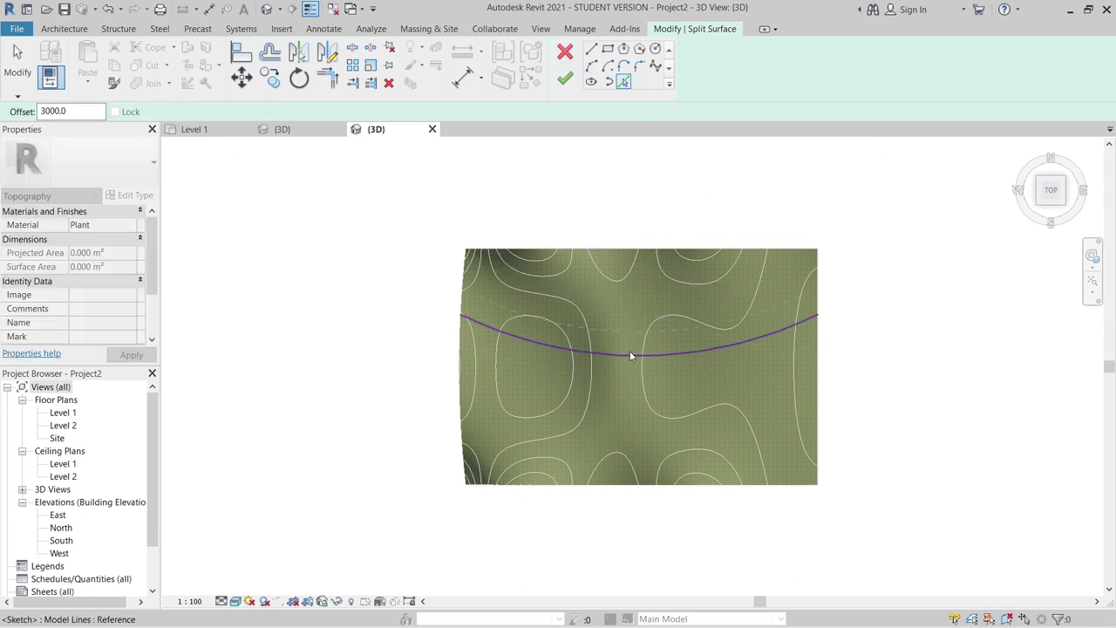
{"action": "left_click", "coordinate": [561, 333]}
{"action": "key", "text": "Escape"}
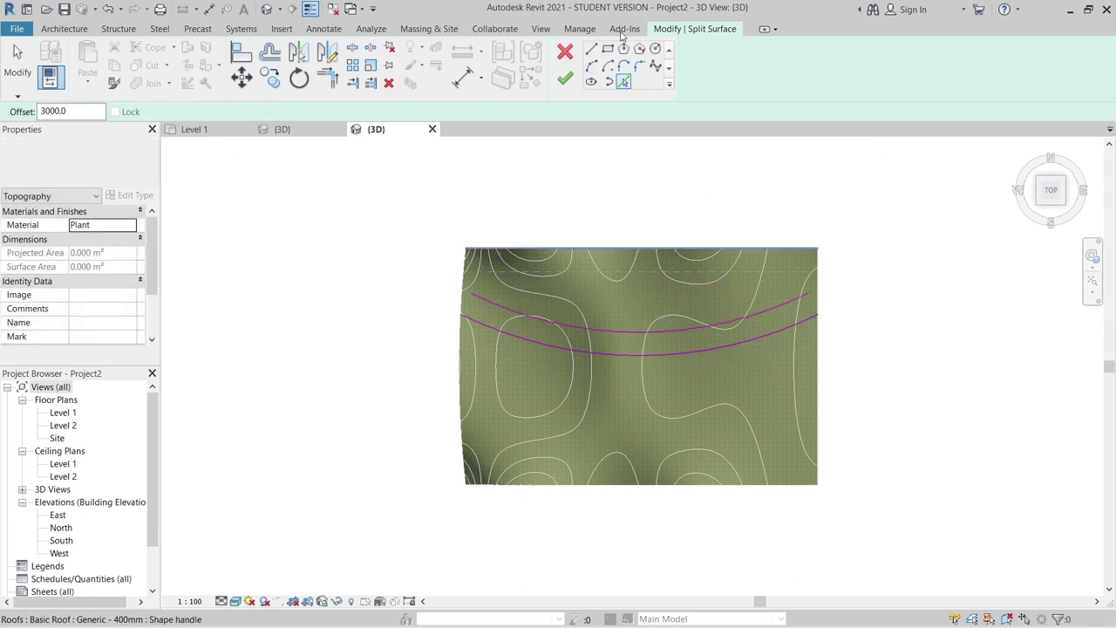
Connect the two arcs at both ends with vertical lines from the offset arc's endpoints down to the first arc.
{"action": "scroll", "coordinate": [476, 279], "scroll_direction": "up", "scroll_amount": 5}
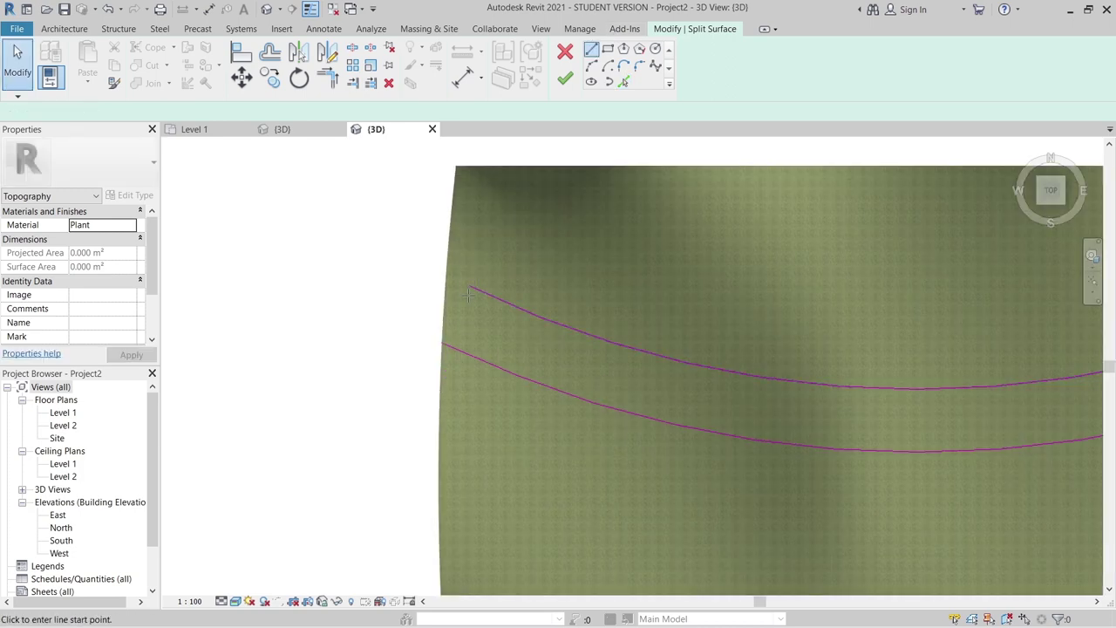
{"action": "key", "text": "l"}
{"action": "key", "text": "i"}
{"action": "left_click", "coordinate": [469, 288]}
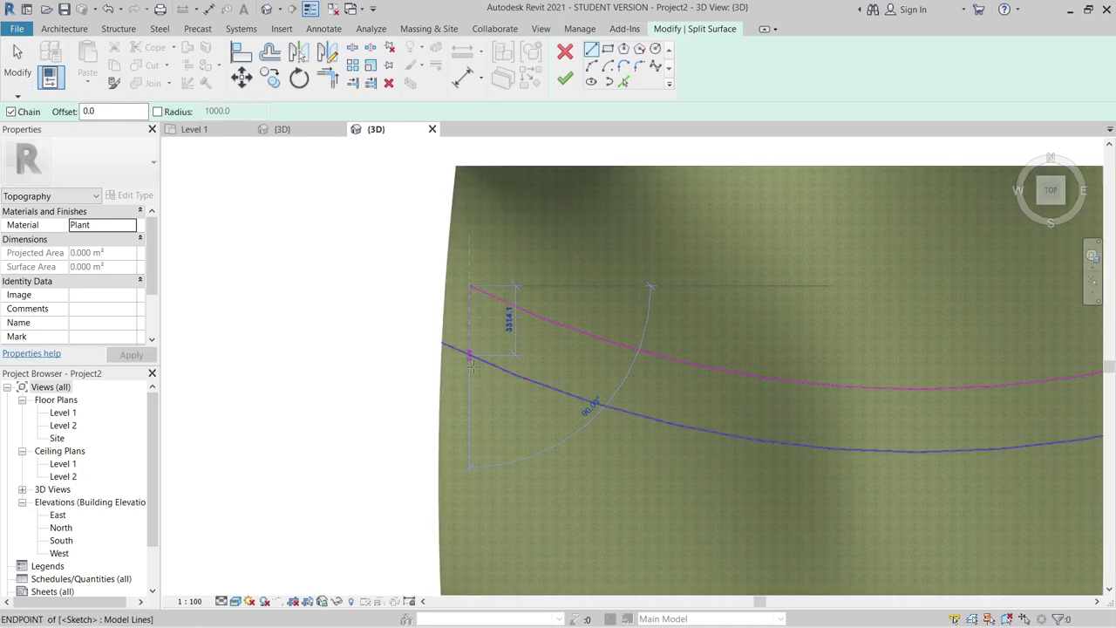
{"action": "left_click", "coordinate": [469, 355]}
{"action": "scroll", "coordinate": [493, 371], "scroll_direction": "down", "scroll_amount": 2}
{"action": "middle_click_drag", "start_coordinate": [872, 262], "coordinate": [497, 375]}
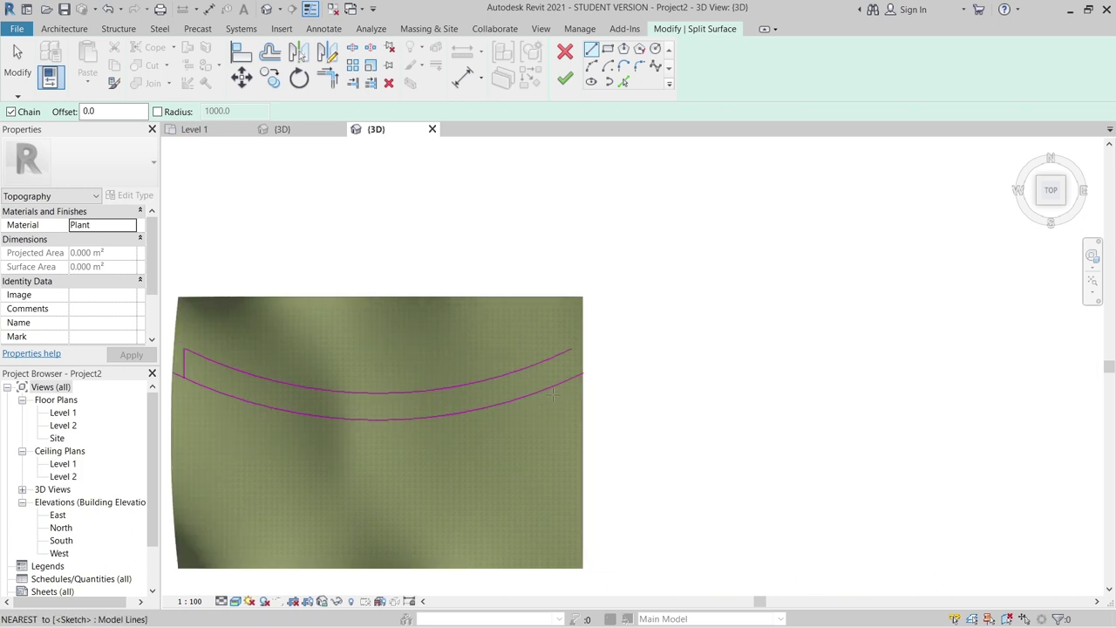
{"action": "scroll", "coordinate": [592, 356], "scroll_direction": "up", "scroll_amount": 3}
{"action": "left_click", "coordinate": [557, 301]}
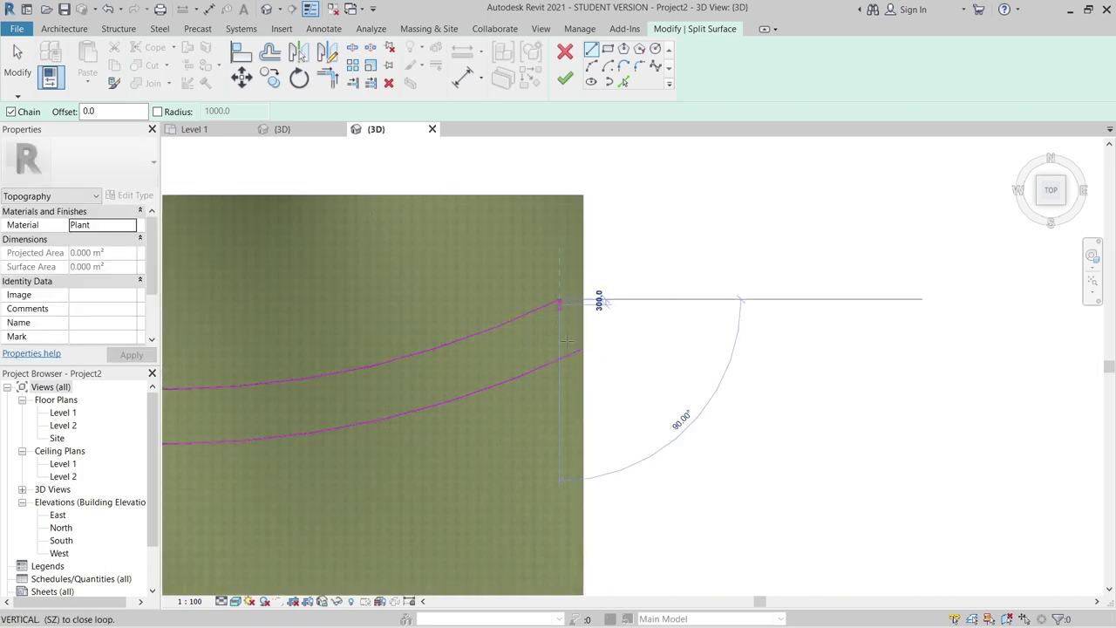
{"action": "left_click", "coordinate": [605, 369]}
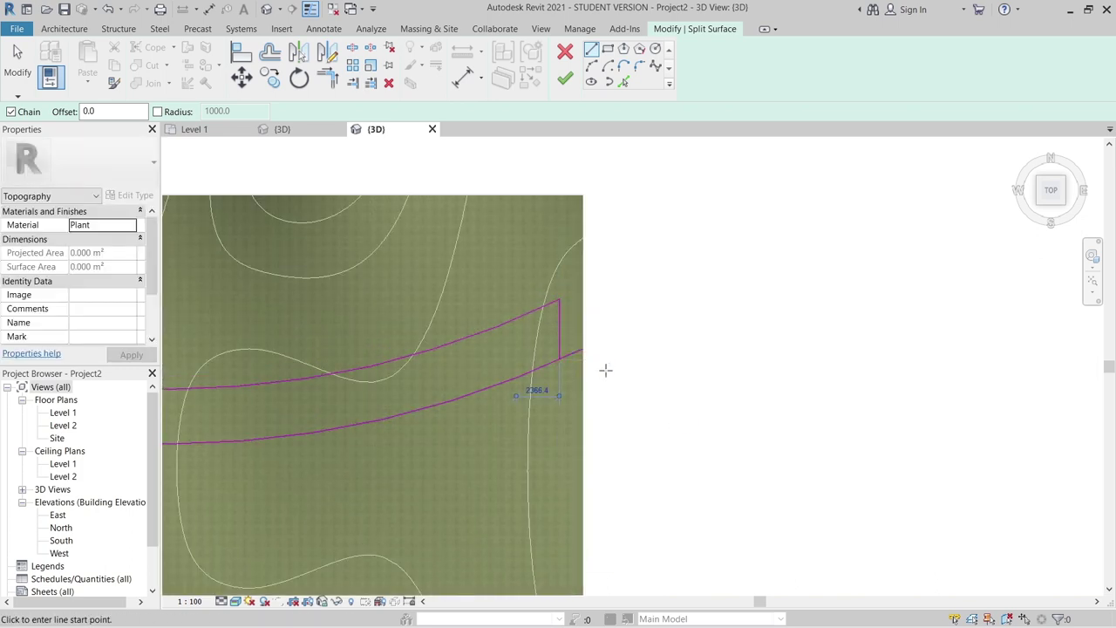
{"action": "key", "text": "Escape"}
{"action": "key", "text": "Escape"}
Trim the first arc's overhanging ends to the vertical end lines and finish the surface split.
{"action": "key", "text": "t"}
{"action": "key", "text": "r"}
{"action": "left_click", "coordinate": [549, 371]}
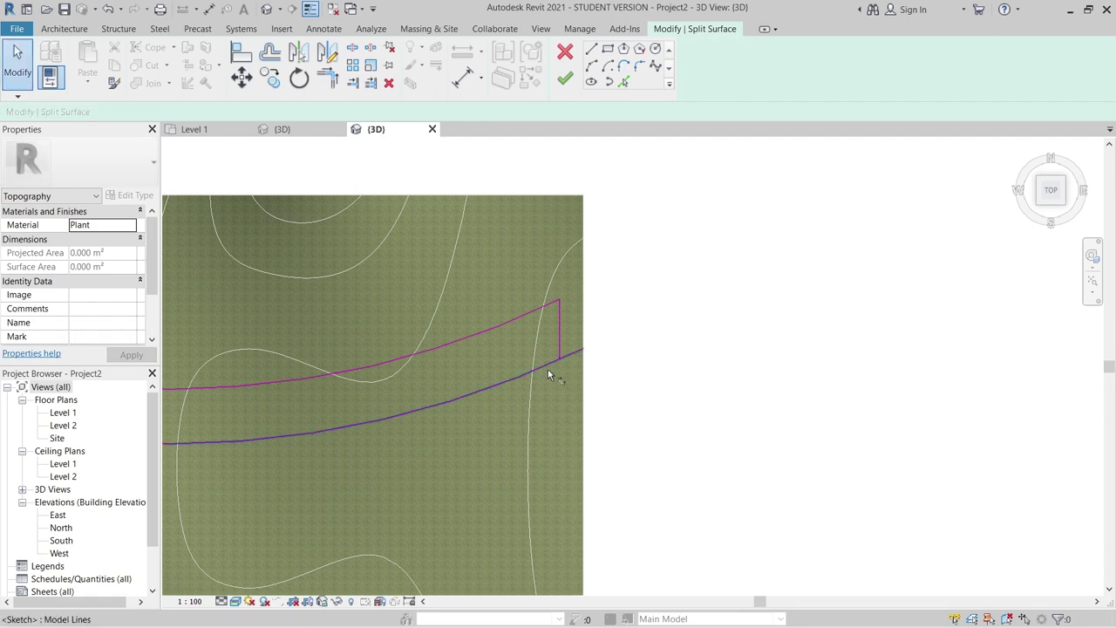
{"action": "left_click", "coordinate": [559, 351]}
{"action": "scroll", "coordinate": [511, 417], "scroll_direction": "down", "scroll_amount": 2}
{"action": "scroll", "coordinate": [523, 340], "scroll_direction": "up", "scroll_amount": 5}
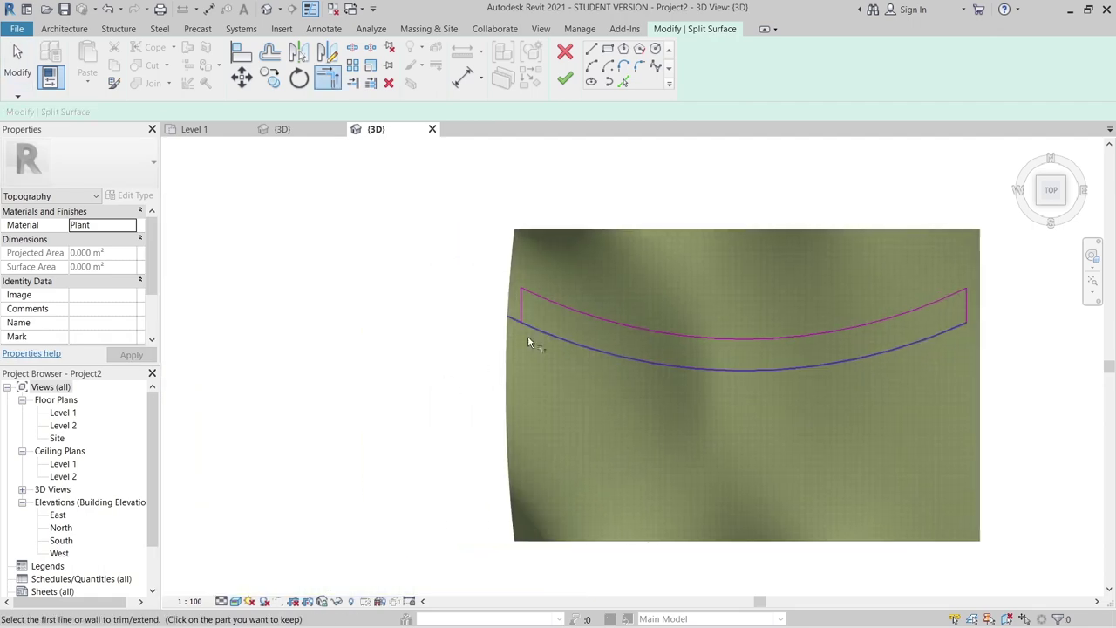
{"action": "left_click", "coordinate": [475, 310]}
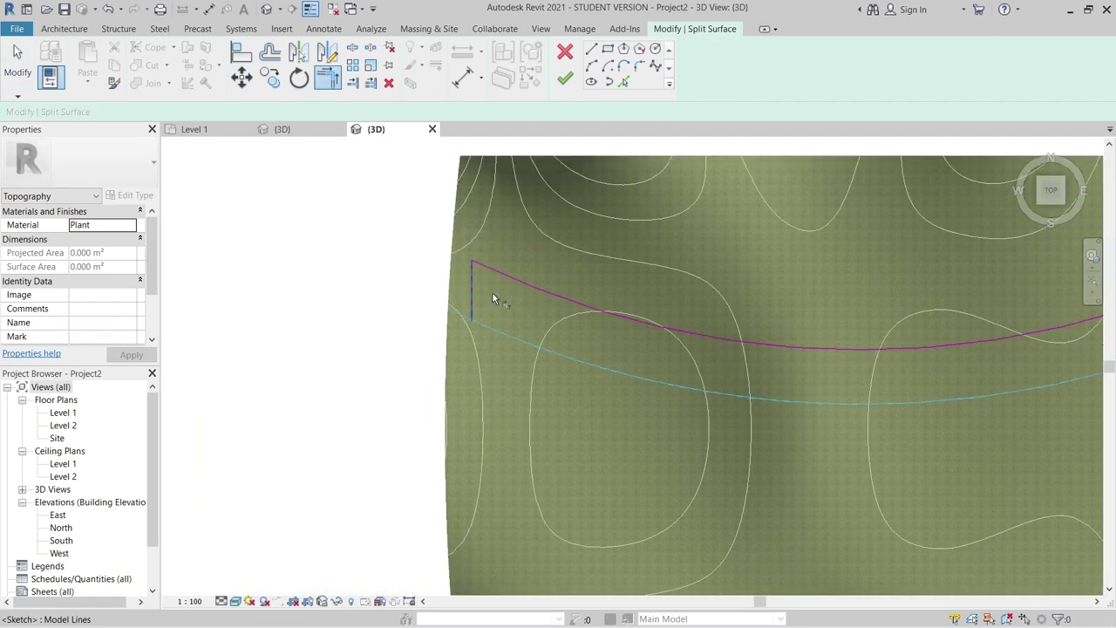
{"action": "key", "text": "Escape"}
{"action": "key", "text": "Escape"}
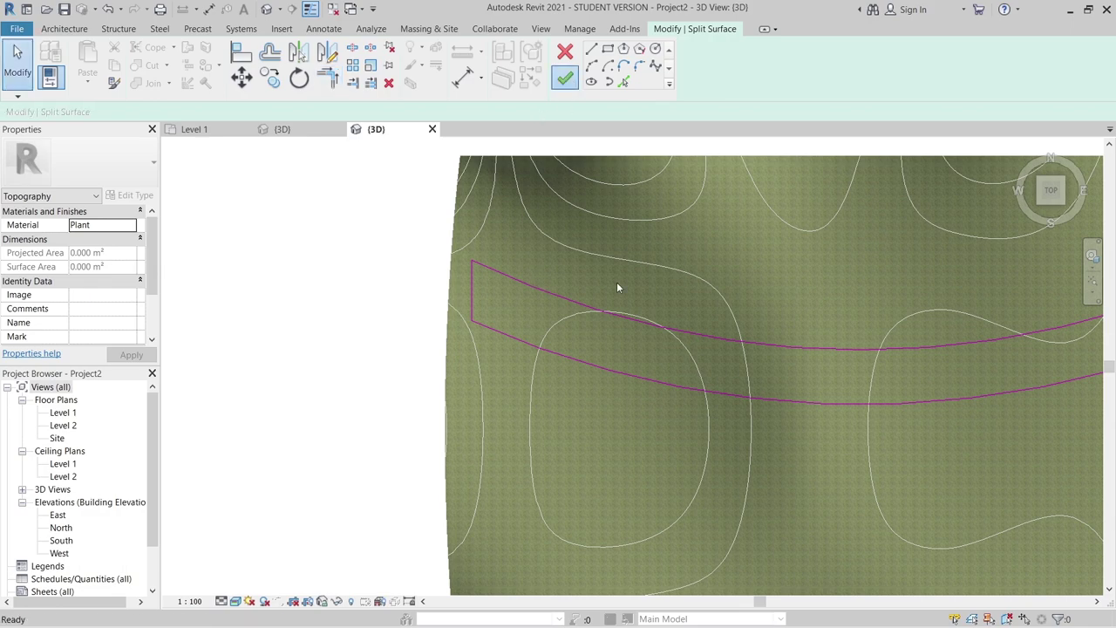
Search the materials for "con" and assign Concrete, Sand/Cement Screed to the split curved strip.
{"action": "scroll", "coordinate": [621, 284], "scroll_direction": "down", "scroll_amount": 4}
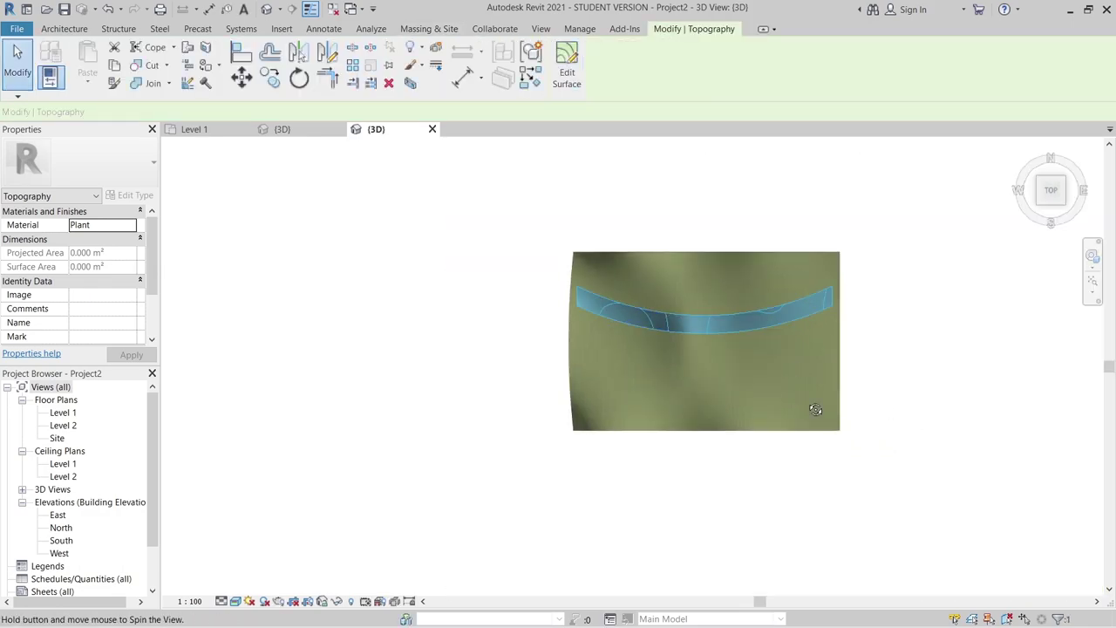
{"action": "middle_click_drag", "start_coordinate": [815, 410], "coordinate": [802, 232], "text": "shift"}
{"action": "left_click", "coordinate": [895, 356]}
{"action": "middle_click_drag", "start_coordinate": [894, 357], "coordinate": [697, 401], "text": "shift"}
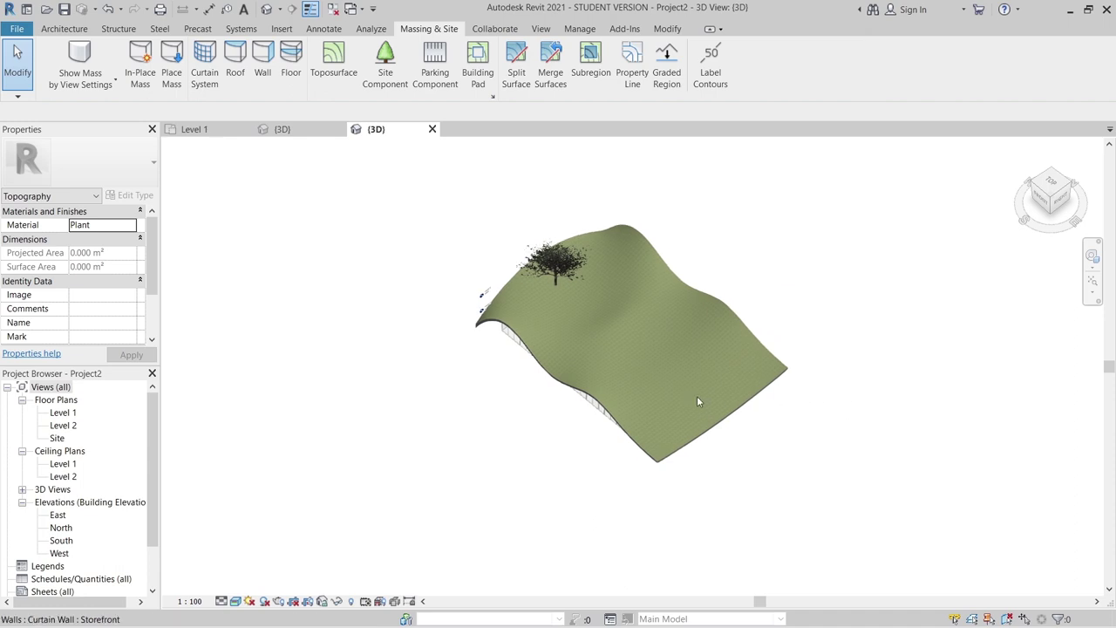
{"action": "left_click", "coordinate": [710, 368]}
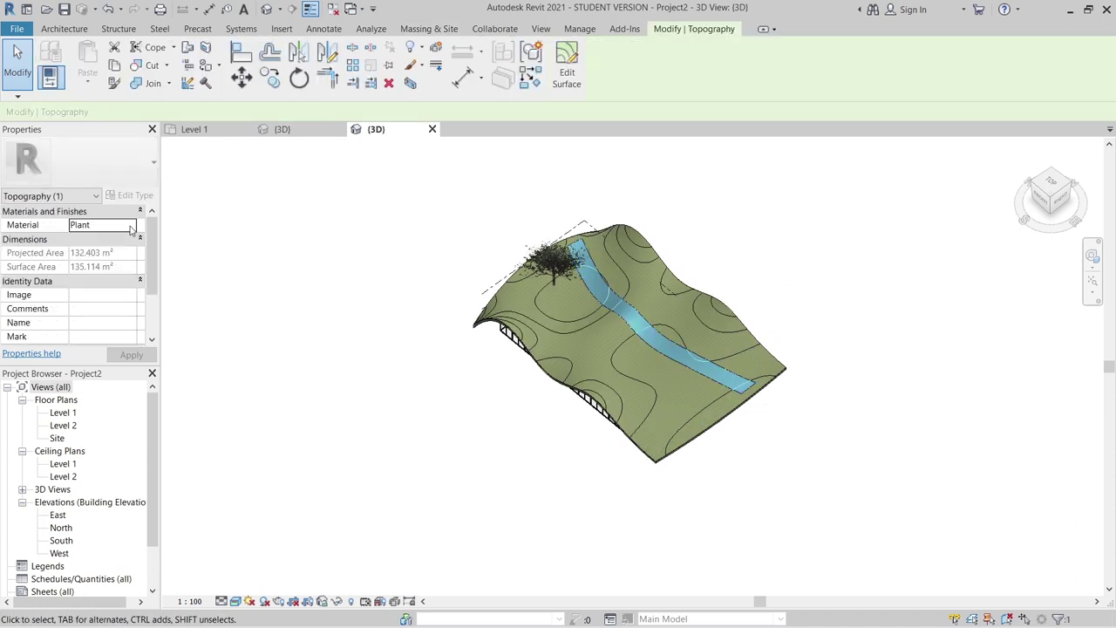
{"action": "left_click", "coordinate": [131, 225]}
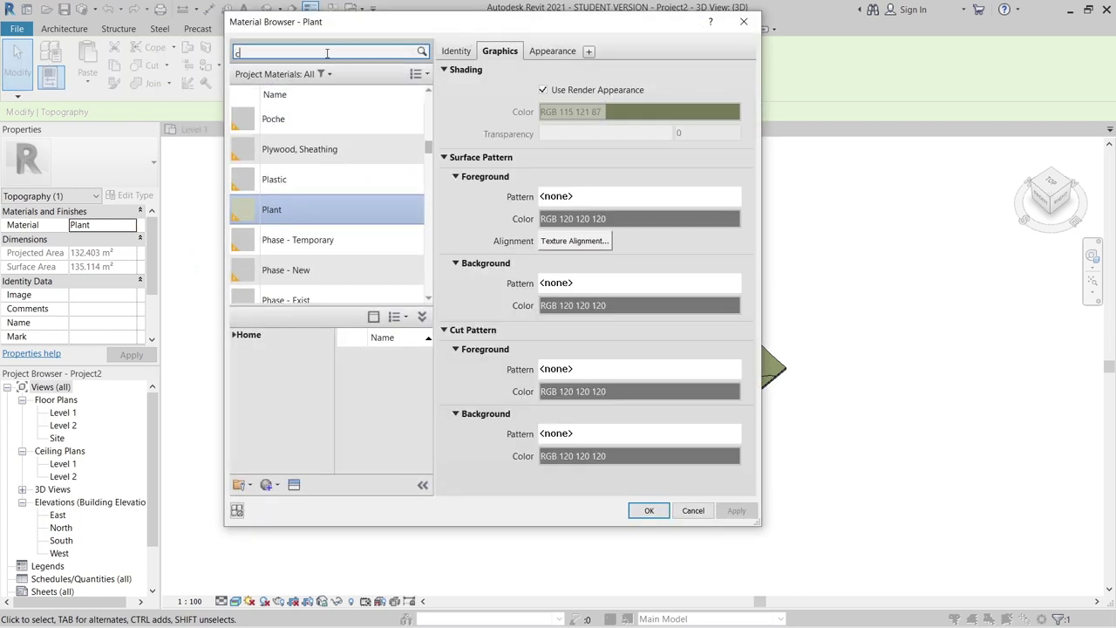
{"action": "type", "text": "c"}
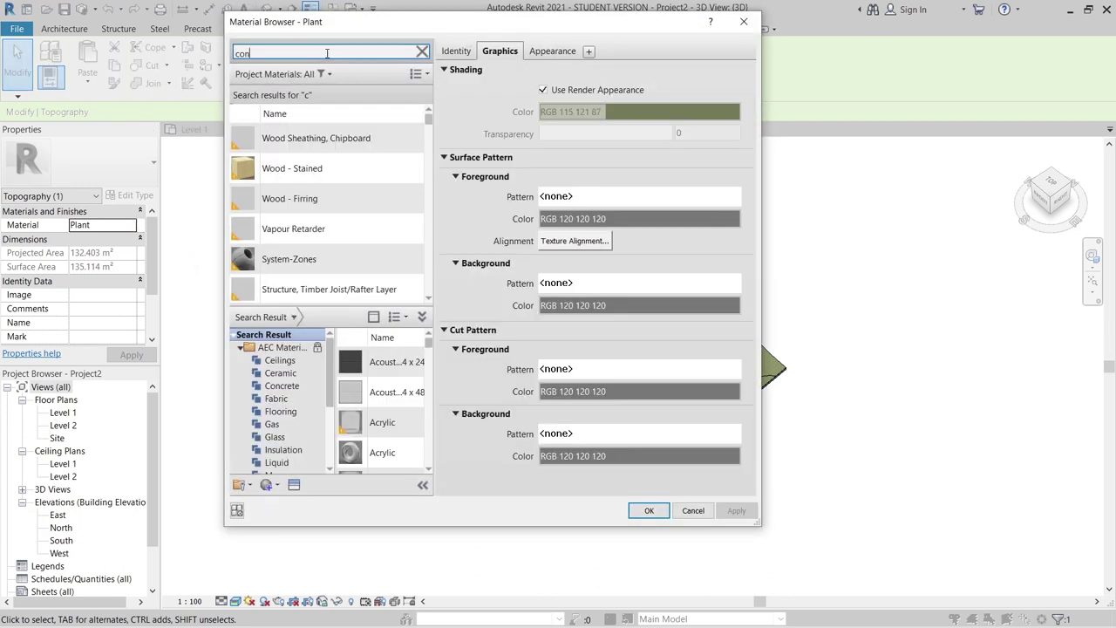
{"action": "type", "text": "on"}
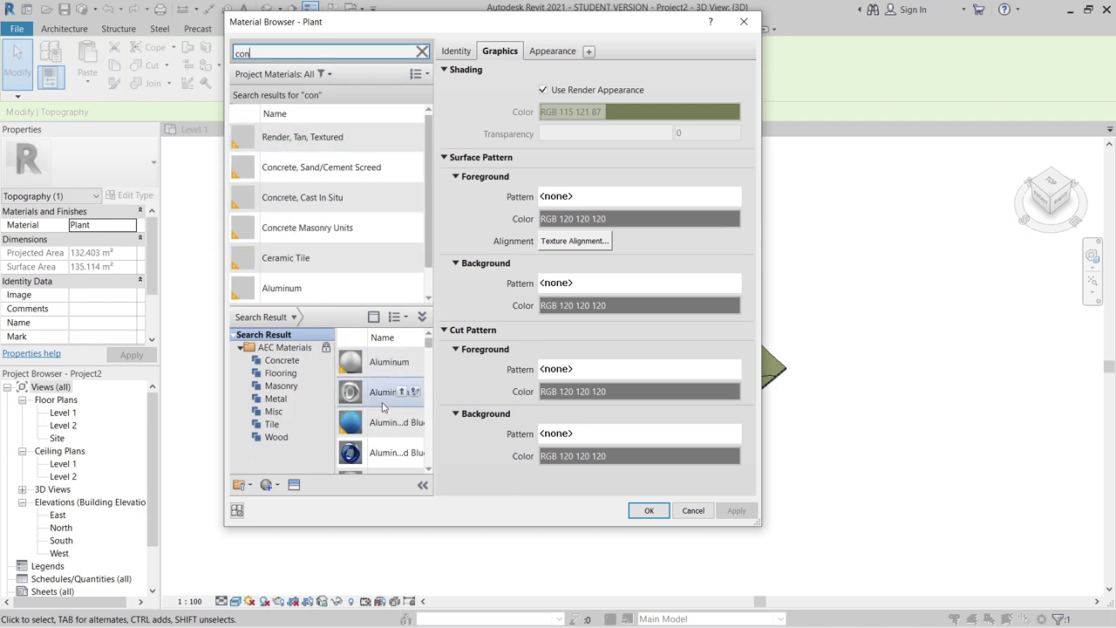
{"action": "left_click", "coordinate": [317, 200]}
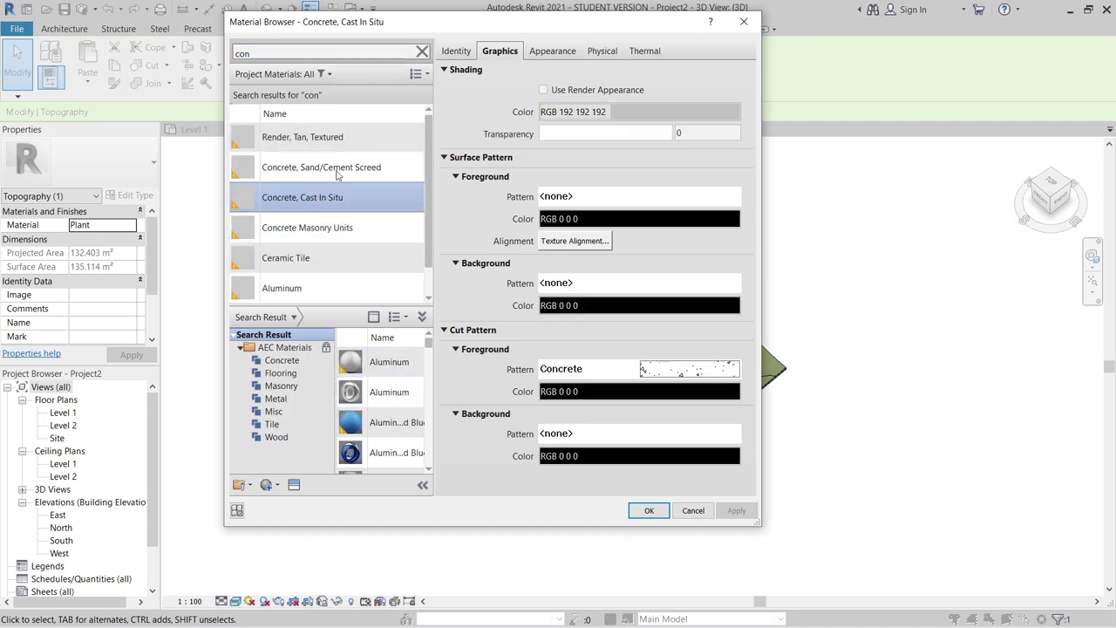
{"action": "left_click", "coordinate": [346, 168]}
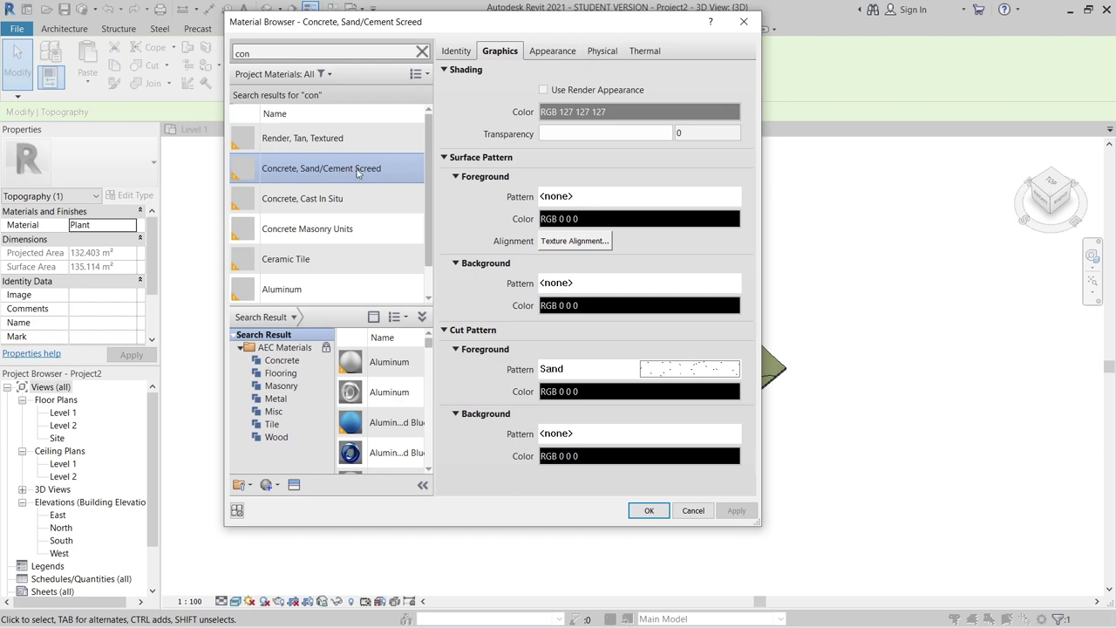
{"action": "key", "text": "Return"}
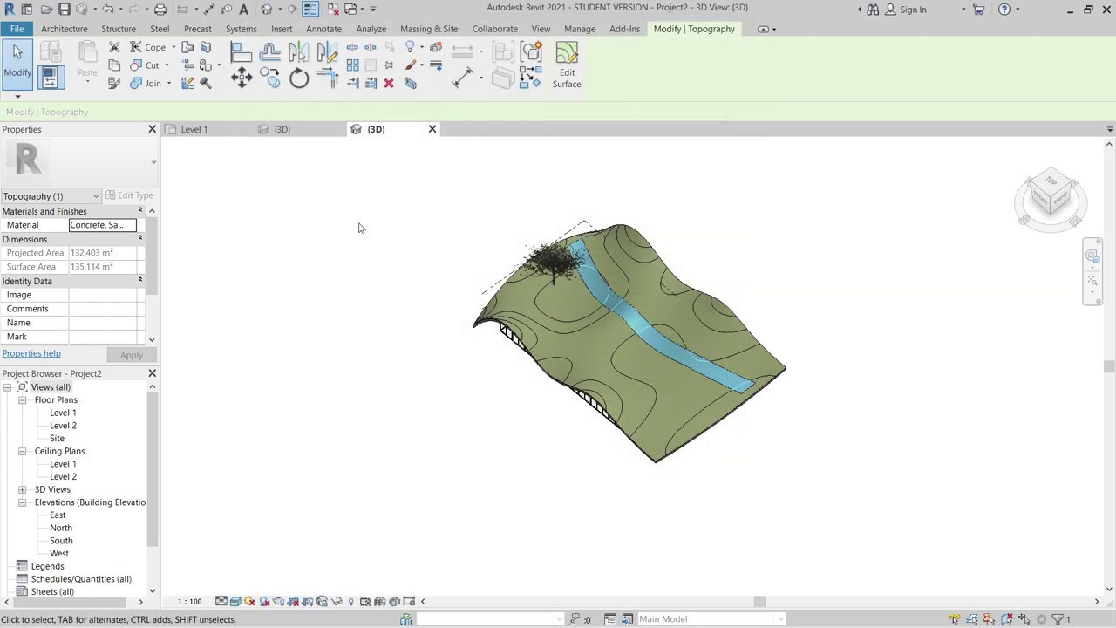
Examine the concrete path on the grass roof from above and from the building's right and back sides.
{"action": "left_click", "coordinate": [742, 232]}
{"action": "mouse_move", "coordinate": [775, 294]}
{"action": "middle_mouse_down", "text": "shift"}
{"action": "mouse_move", "coordinate": [780, 279]}
{"action": "mouse_move", "coordinate": [779, 289]}
{"action": "mouse_move", "coordinate": [667, 313]}
{"action": "mouse_move", "coordinate": [575, 299]}
{"action": "middle_mouse_up", "text": "shift"}
{"action": "scroll", "coordinate": [575, 299], "scroll_direction": "up", "scroll_amount": 3}
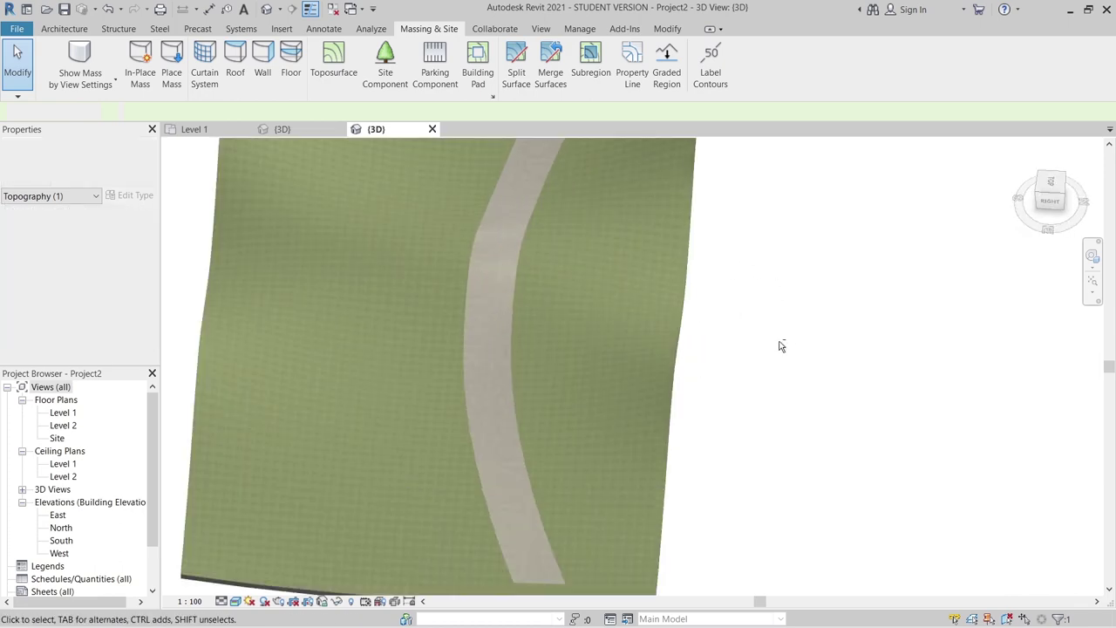
{"action": "middle_click_drag", "start_coordinate": [779, 343], "coordinate": [513, 214], "text": "shift"}
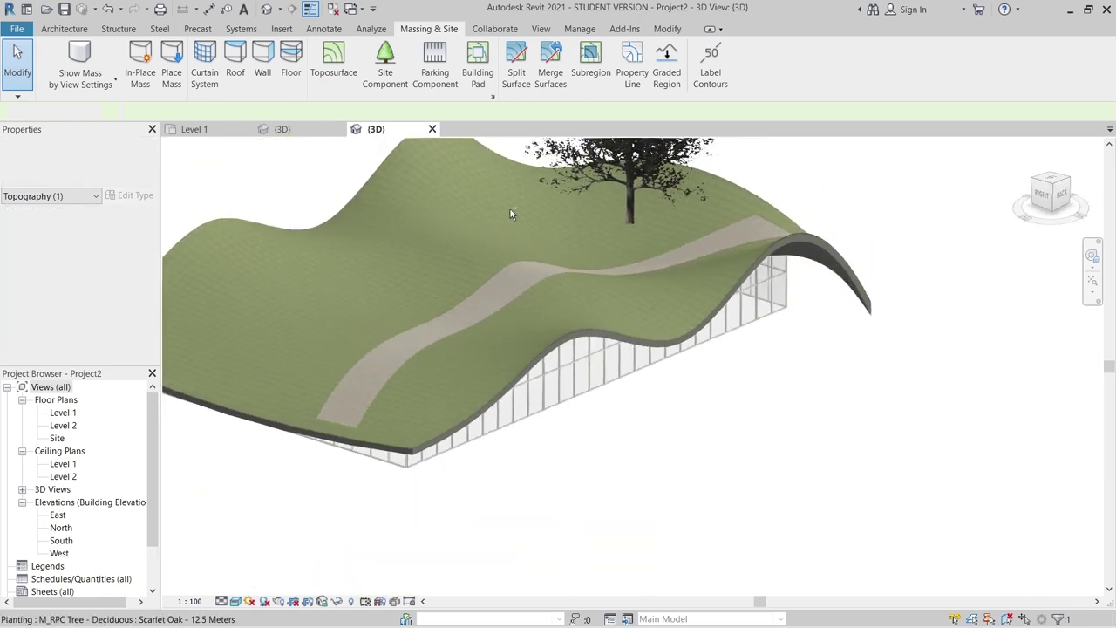
{"action": "scroll", "coordinate": [827, 353], "scroll_direction": "down", "scroll_amount": 4}
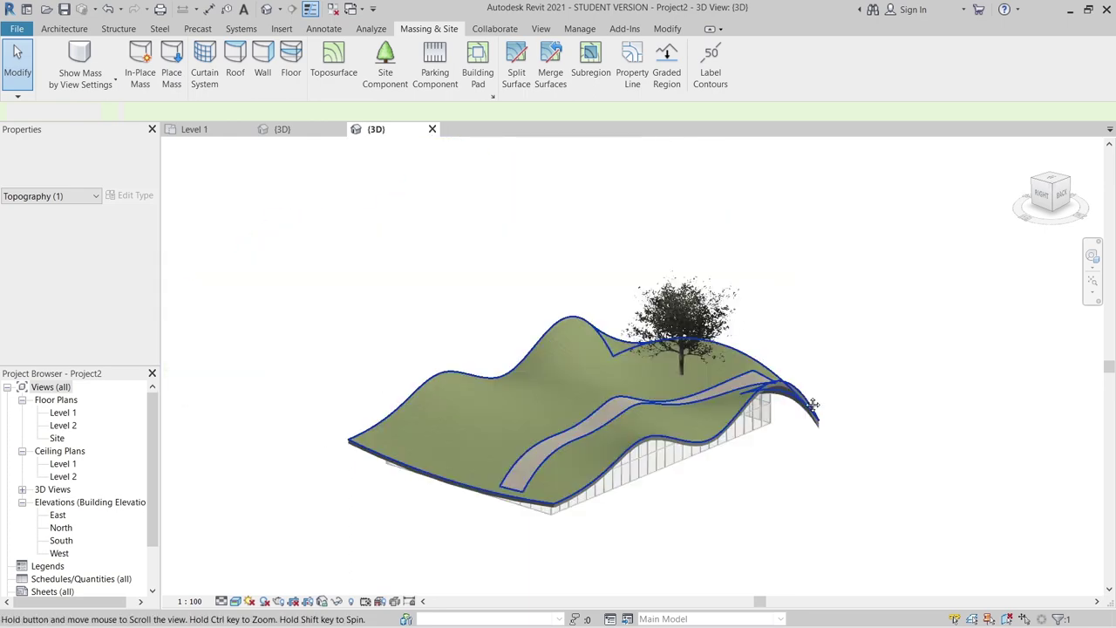
{"action": "left_click", "coordinate": [872, 304]}
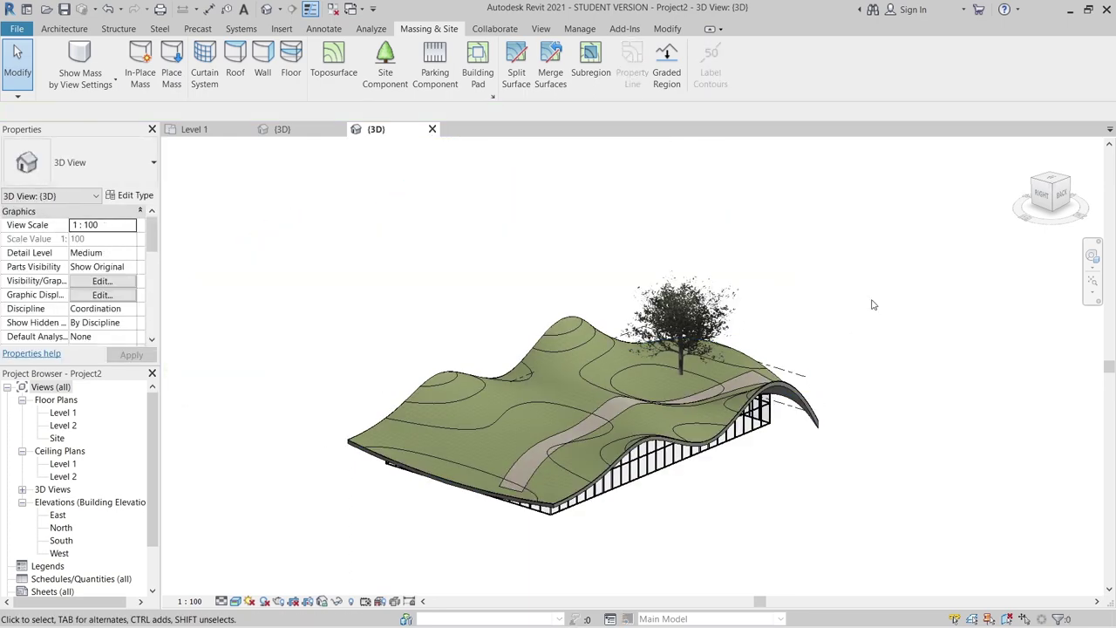